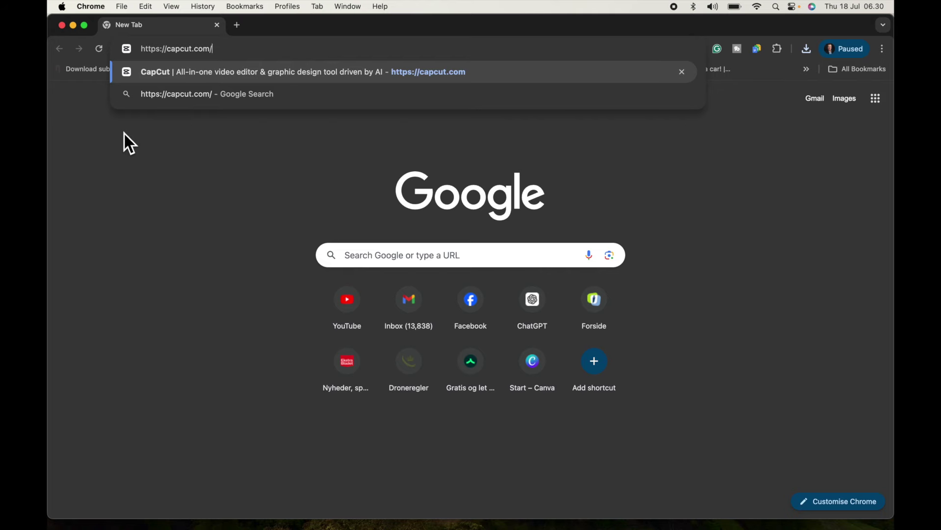
# Step: Open capcut.com in the browser and start the download of the CapCut desktop editor
pyautogui.press('Return')
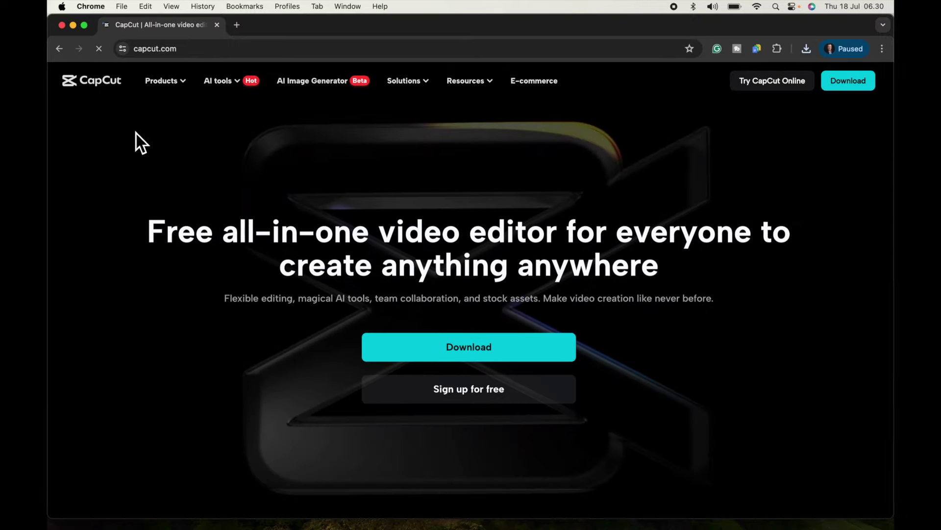
pyautogui.click(472, 349)
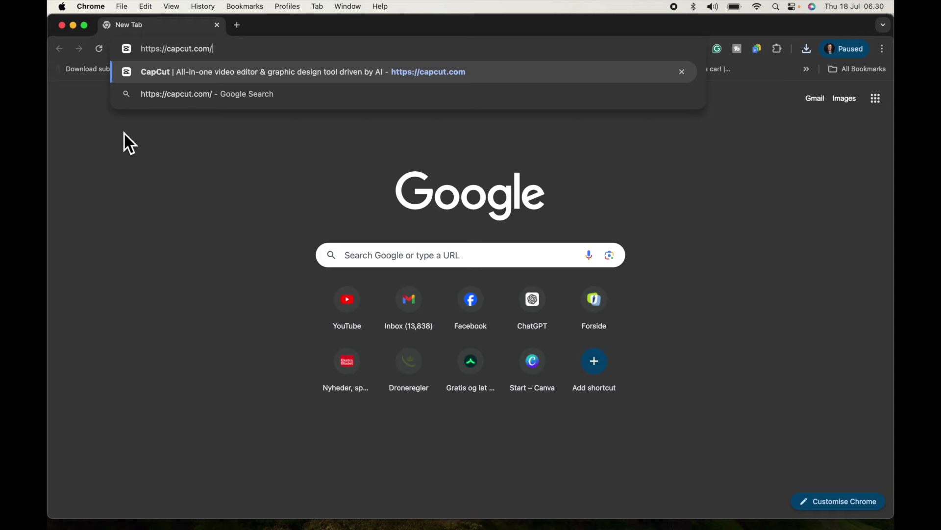
pyautogui.press('Return')
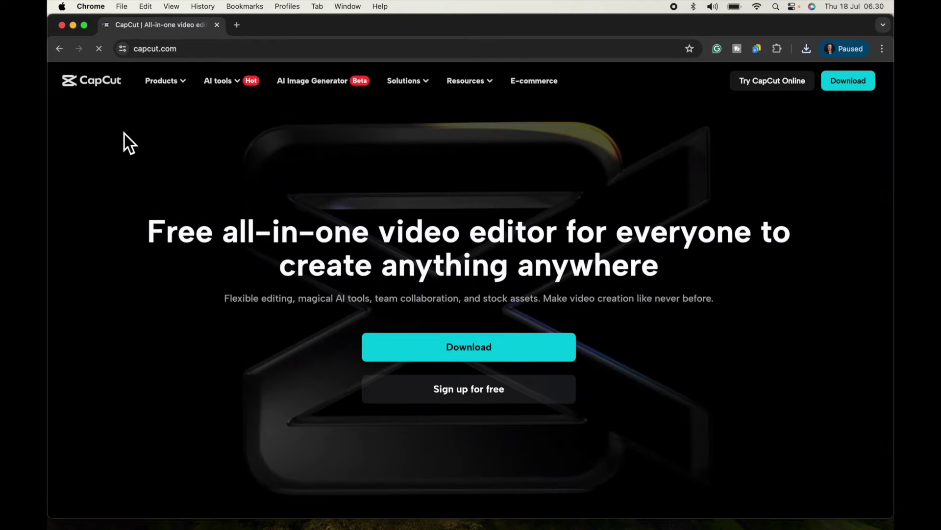
pyautogui.click(472, 351)
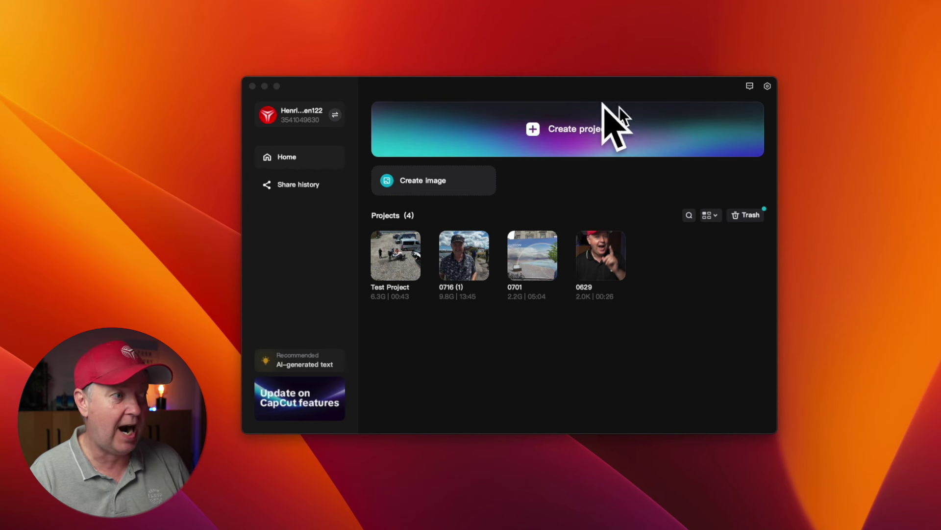
# Step: Create a new CapCut project and import everything in the Trekroner fortress folder as media
pyautogui.click(534, 131)
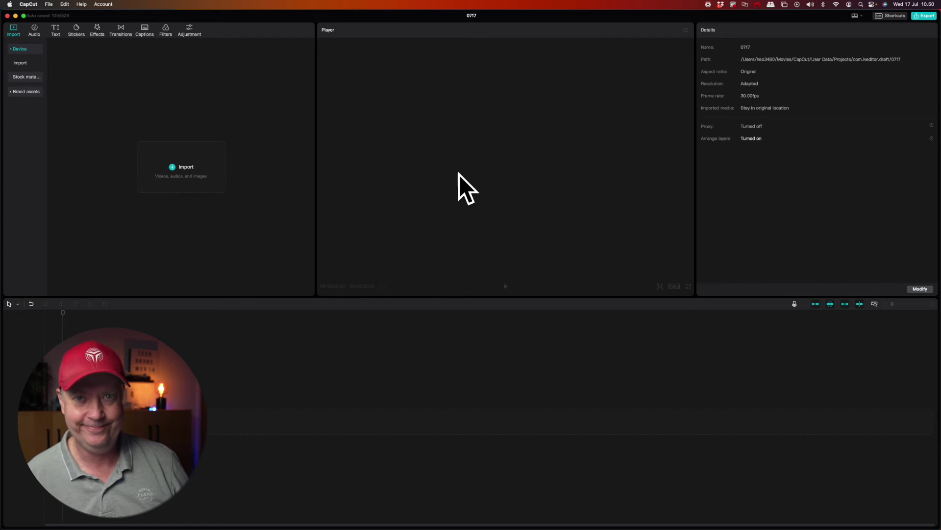
pyautogui.click(173, 167)
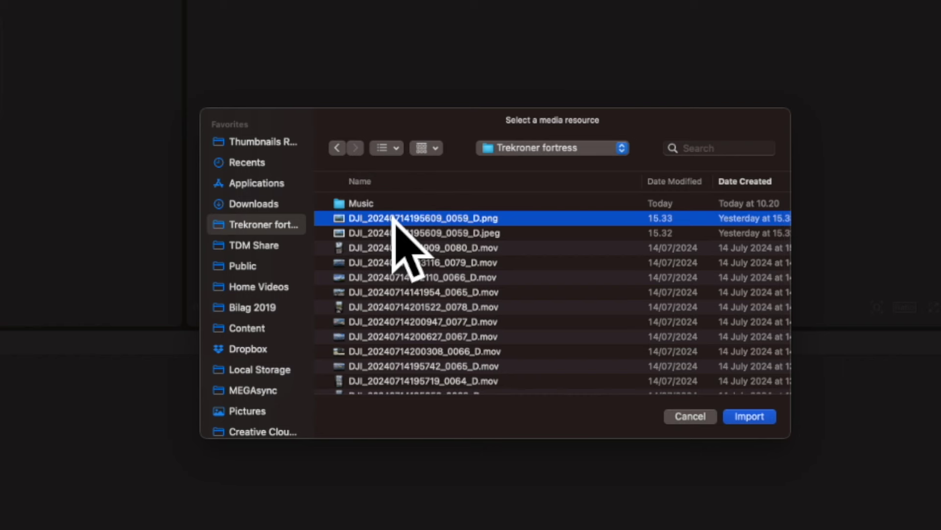
pyautogui.click(383, 202)
pyautogui.scroll(-5, 414, 269)
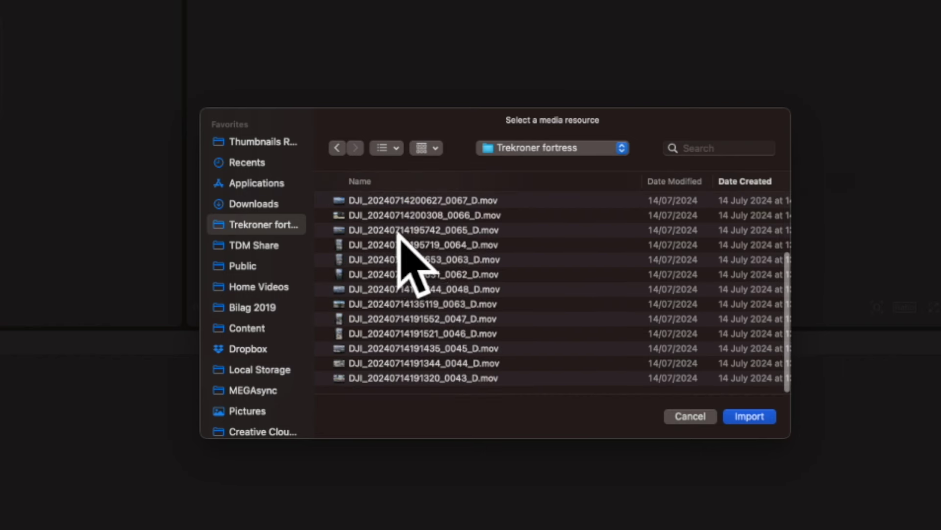
pyautogui.press('super+a')
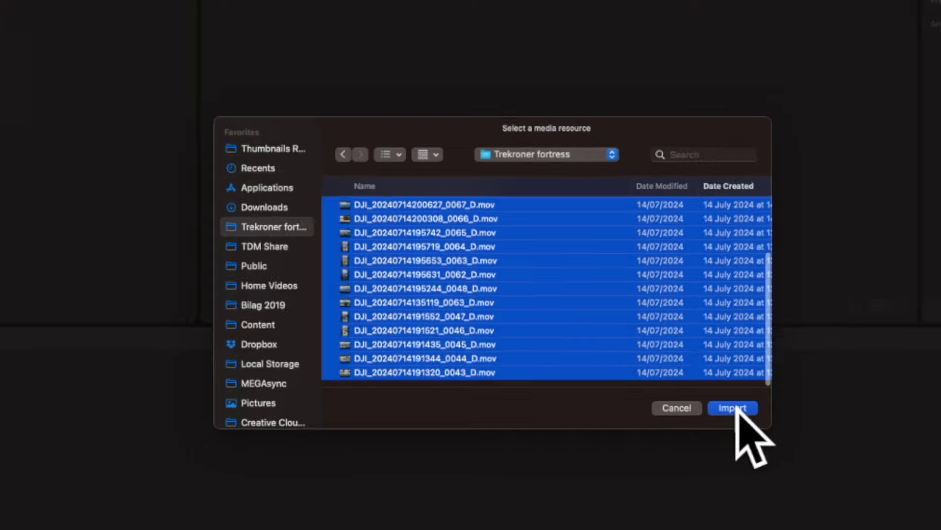
pyautogui.click(732, 408)
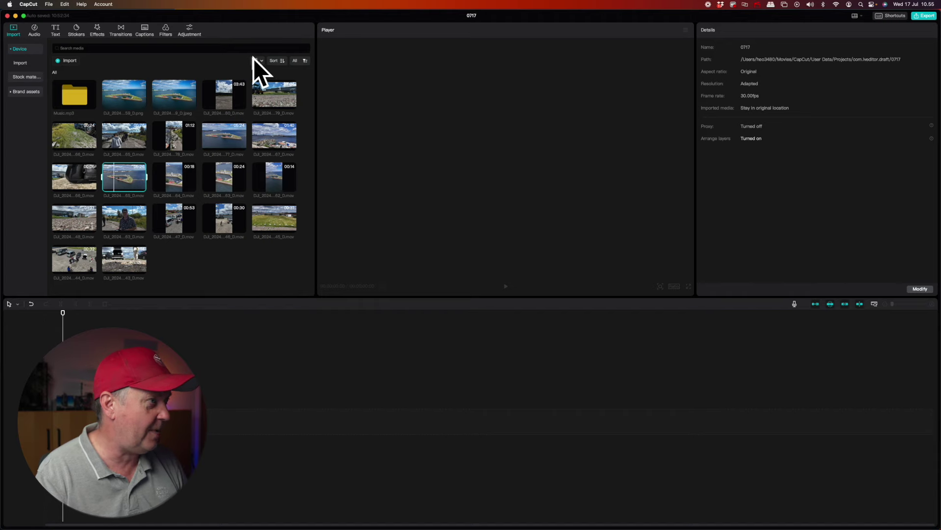
# Step: Show the imported media in list view and skim through the clips' filmstrips
pyautogui.click(257, 59)
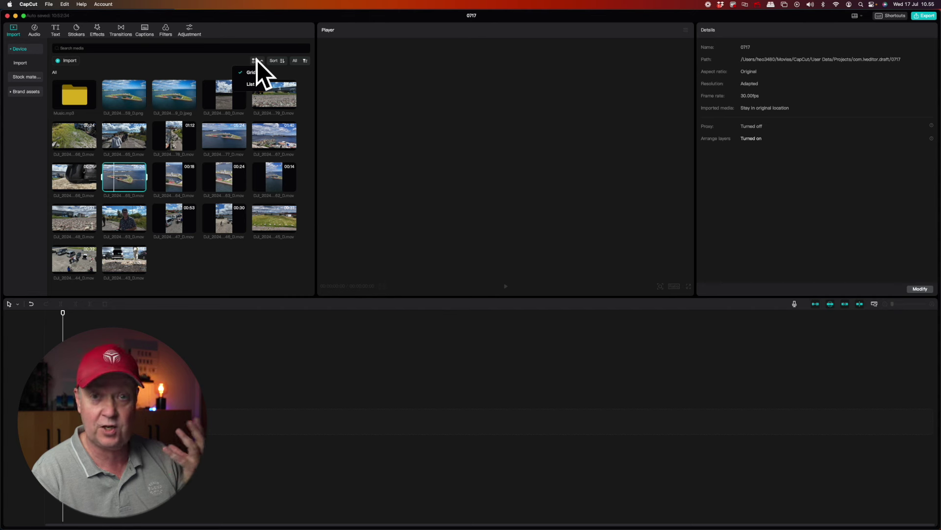
pyautogui.click(253, 84)
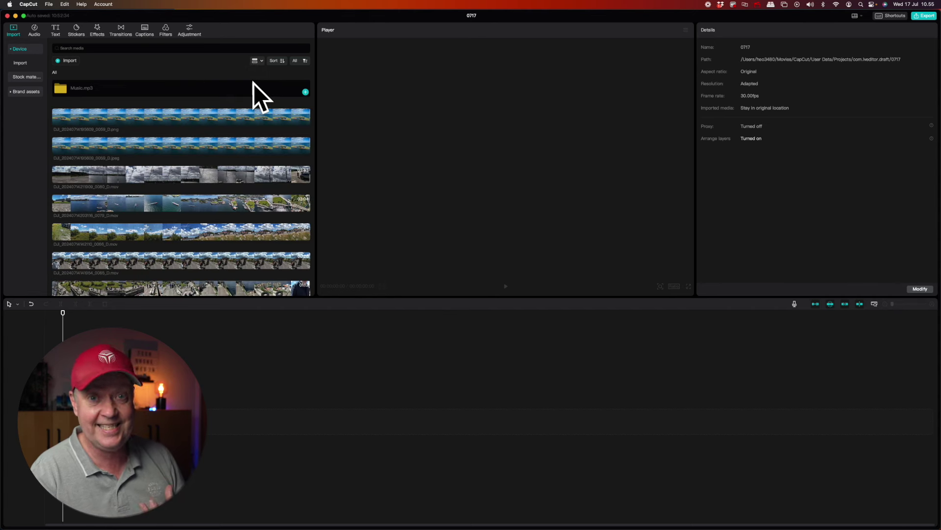
pyautogui.scroll(-1, 231, 113)
pyautogui.scroll(-6, 231, 113)
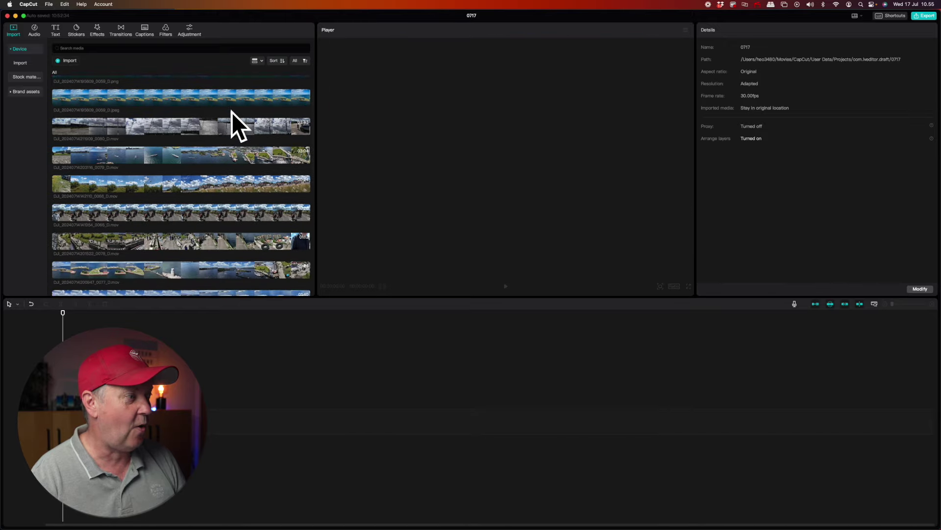
pyautogui.scroll(-2, 215, 118)
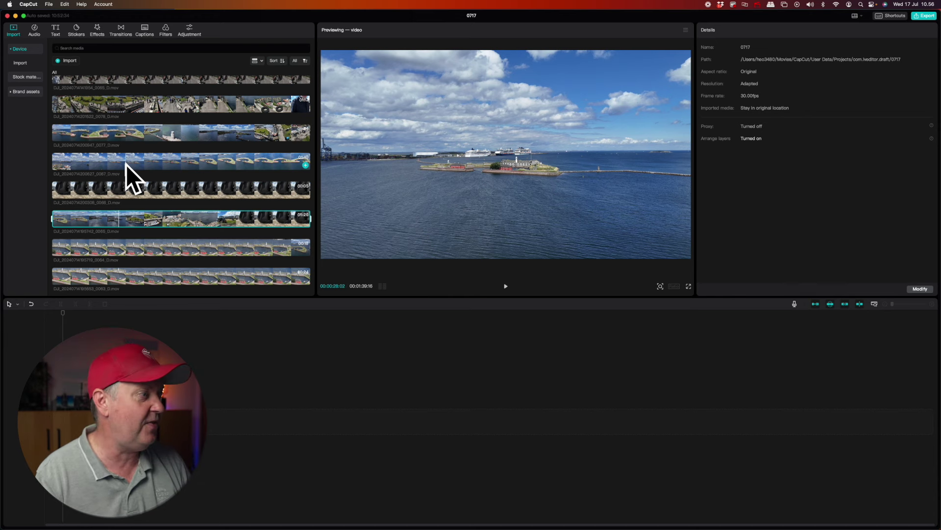
pyautogui.scroll(-1, 126, 164)
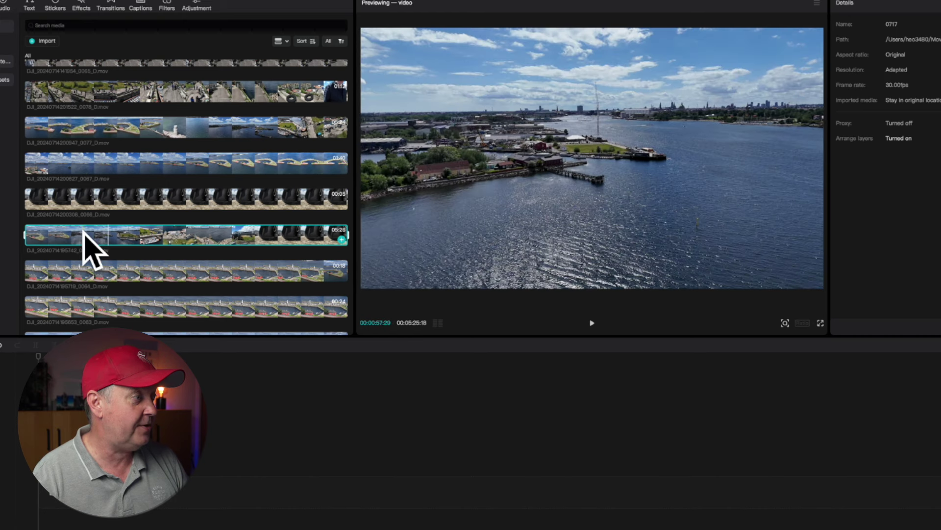
pyautogui.click(83, 231)
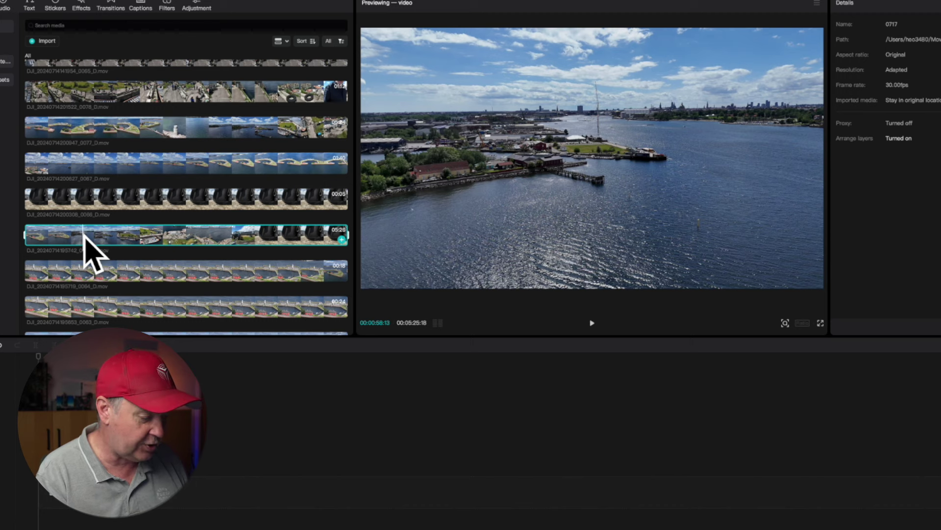
pyautogui.press('l')
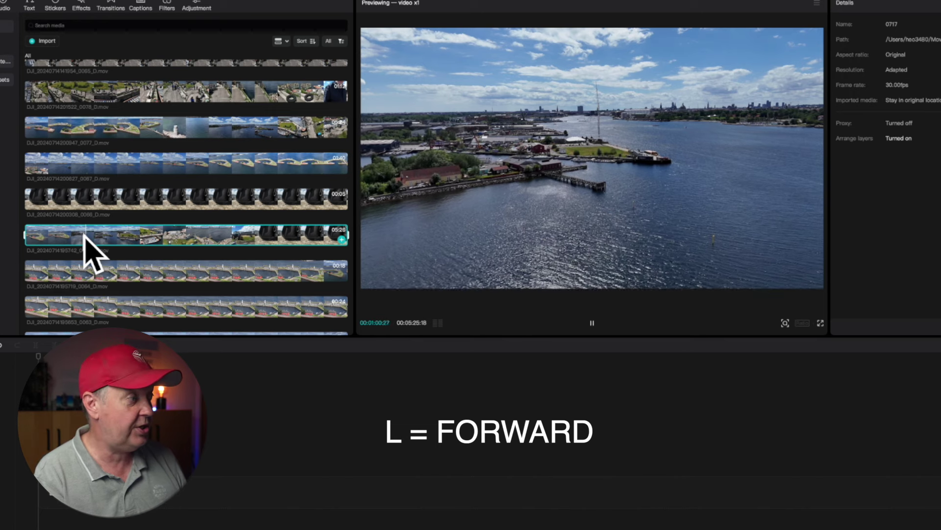
pyautogui.press('k')
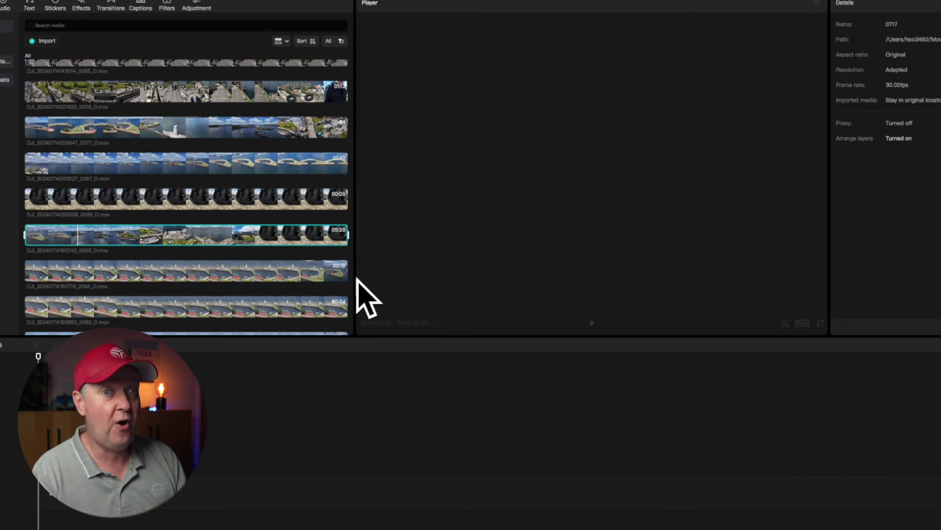
pyautogui.click(282, 45)
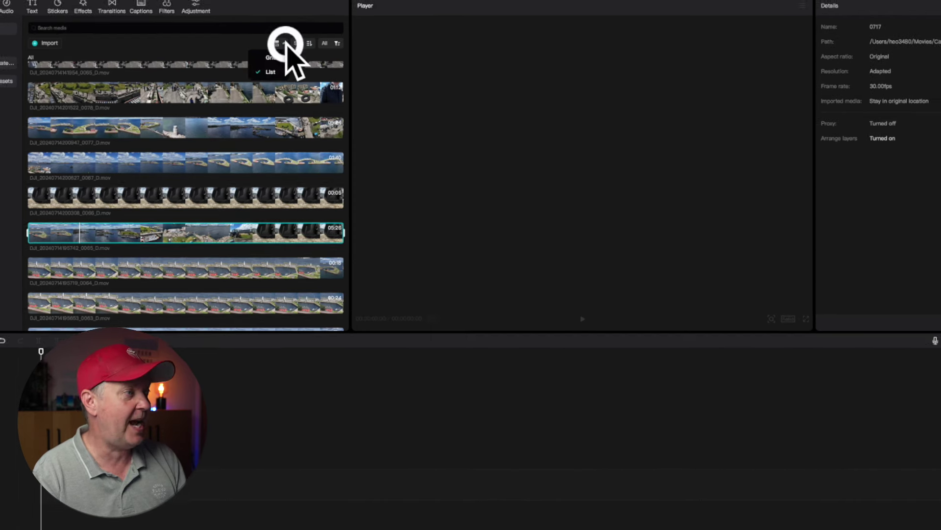
pyautogui.click(277, 62)
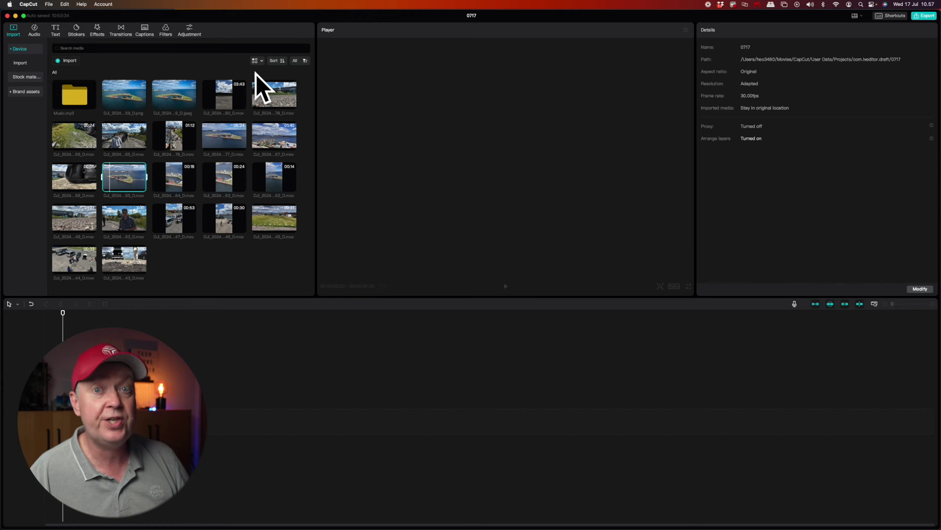
pyautogui.click(231, 143)
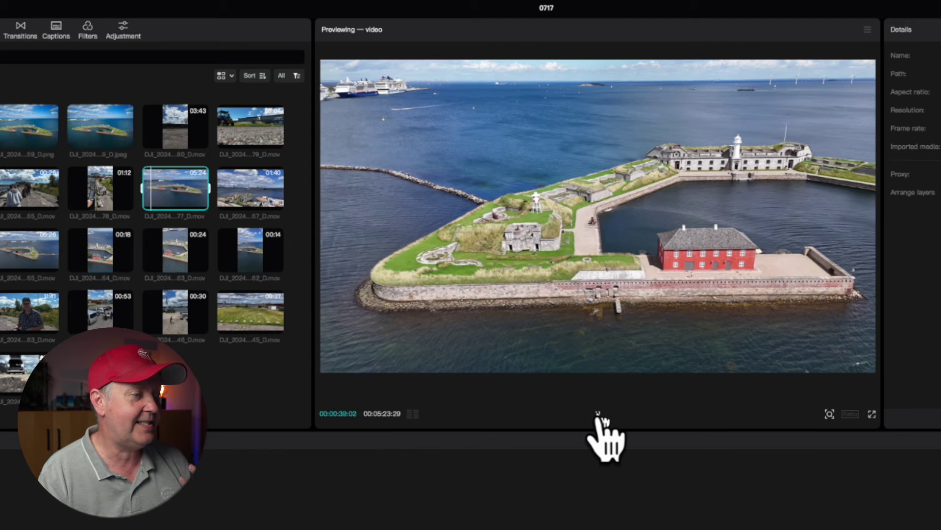
pyautogui.click(598, 413)
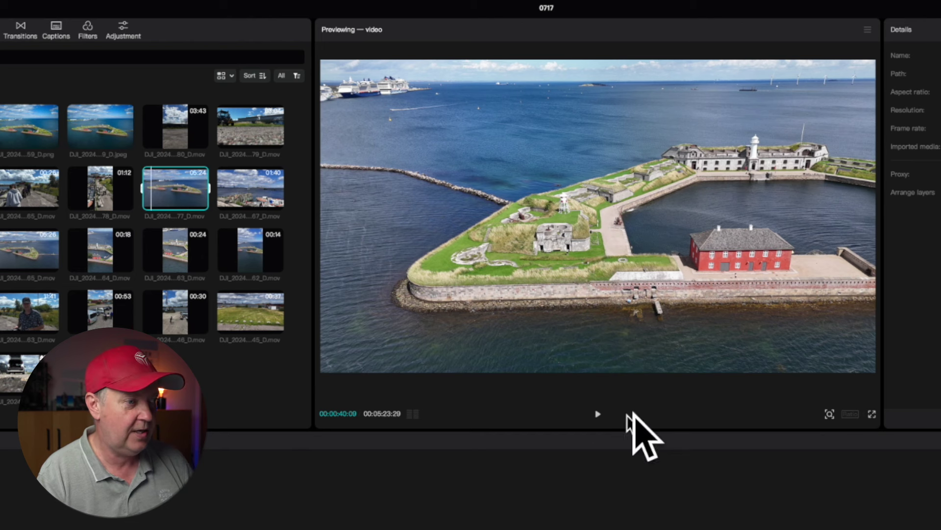
# Step: Magnify the preview image, pan across to the red building, and play the clip briefly while zoomed in
pyautogui.click(830, 414)
pyautogui.moveTo(810, 431); pyautogui.dragTo(819, 431)
pyautogui.click(718, 287)
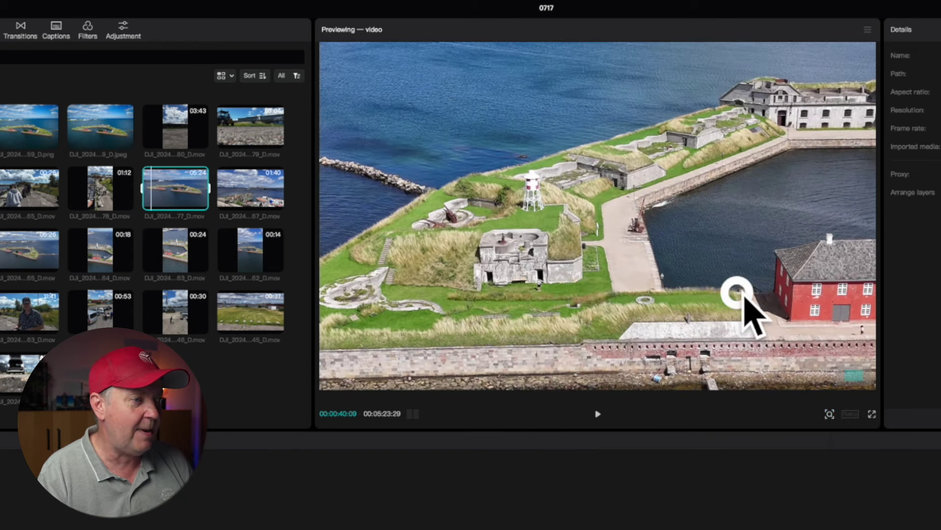
pyautogui.scroll(5, 845, 381)
pyautogui.scroll(-6, 844, 383)
pyautogui.hscroll(10, 844, 382)
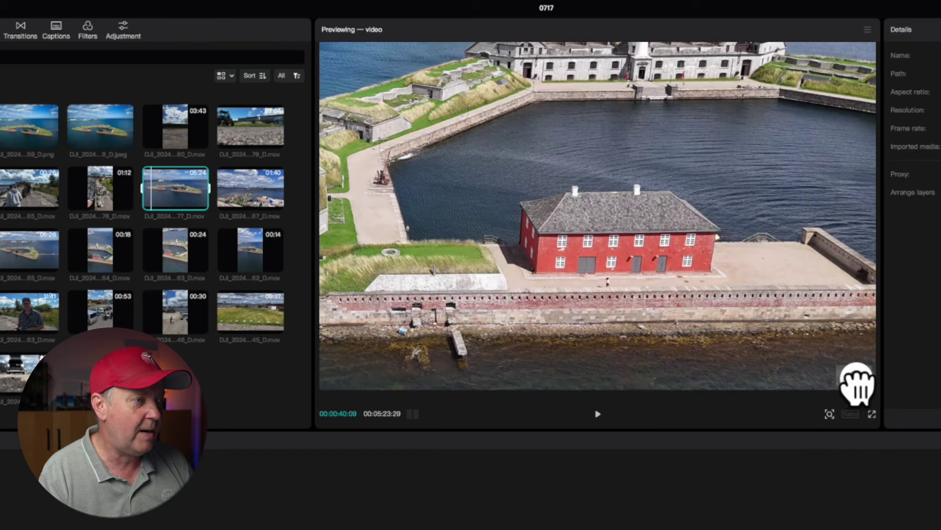
pyautogui.scroll(1, 855, 385)
pyautogui.click(598, 413)
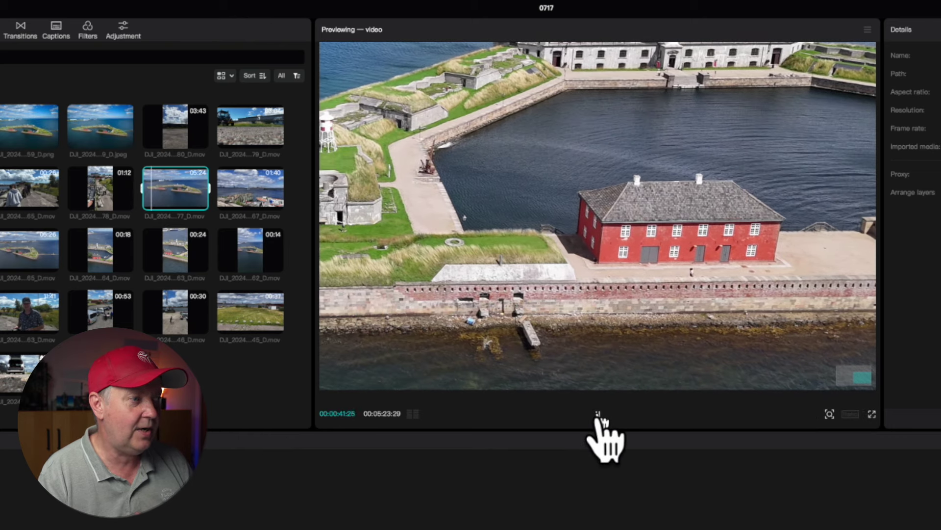
pyautogui.click(598, 413)
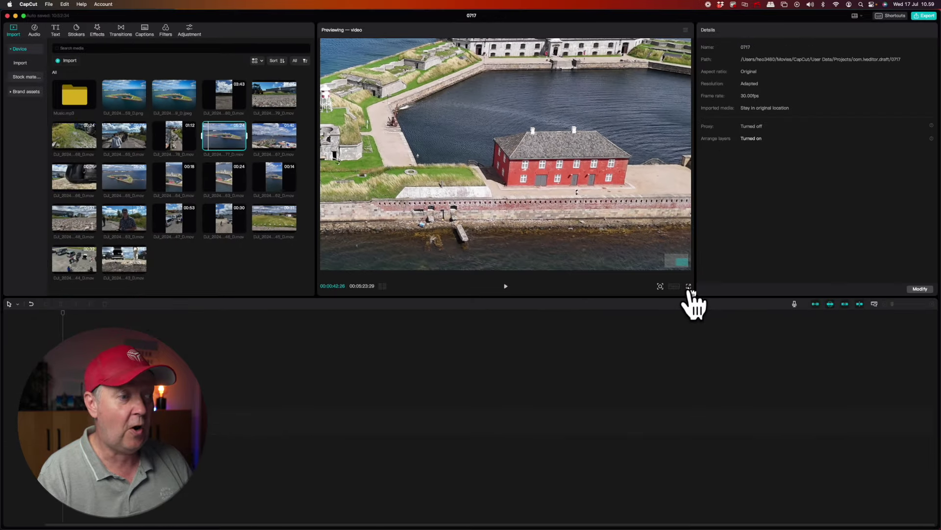
# Step: Play the fortress clip in full screen and return to the editor
pyautogui.click(689, 287)
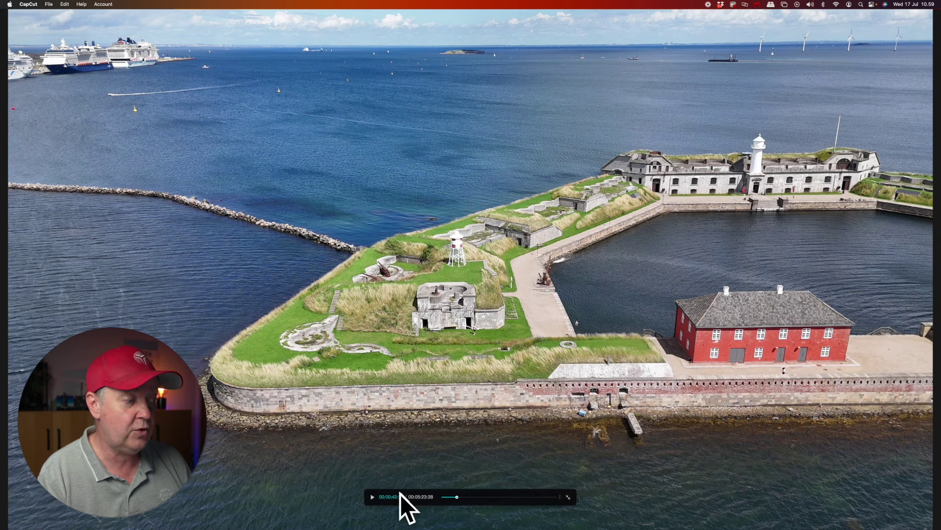
pyautogui.click(372, 498)
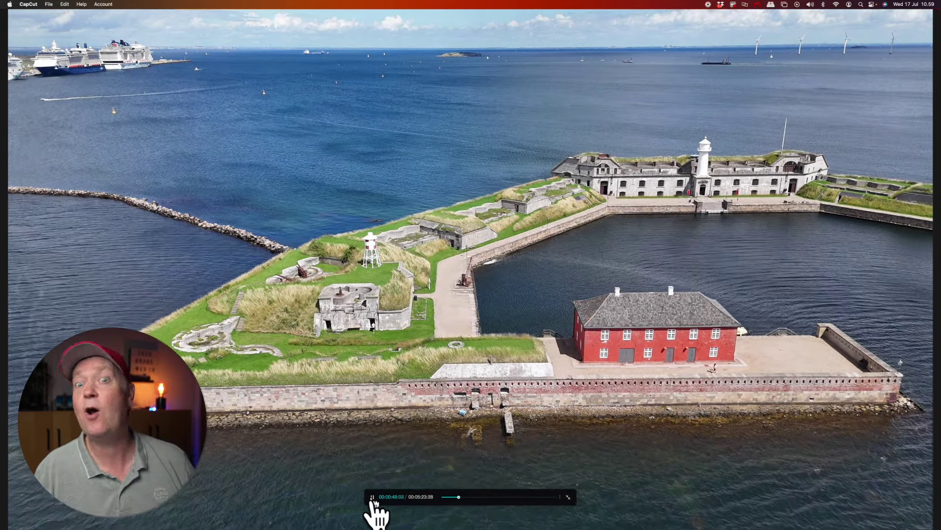
pyautogui.press('Escape')
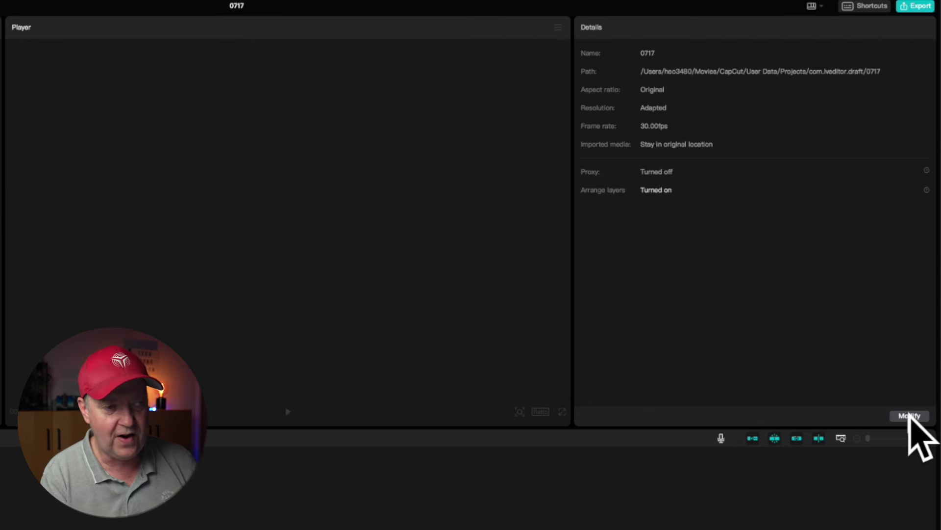
# Step: Rename the project Trekroner, set its aspect ratio to 16:9, and save the project settings
pyautogui.click(910, 416)
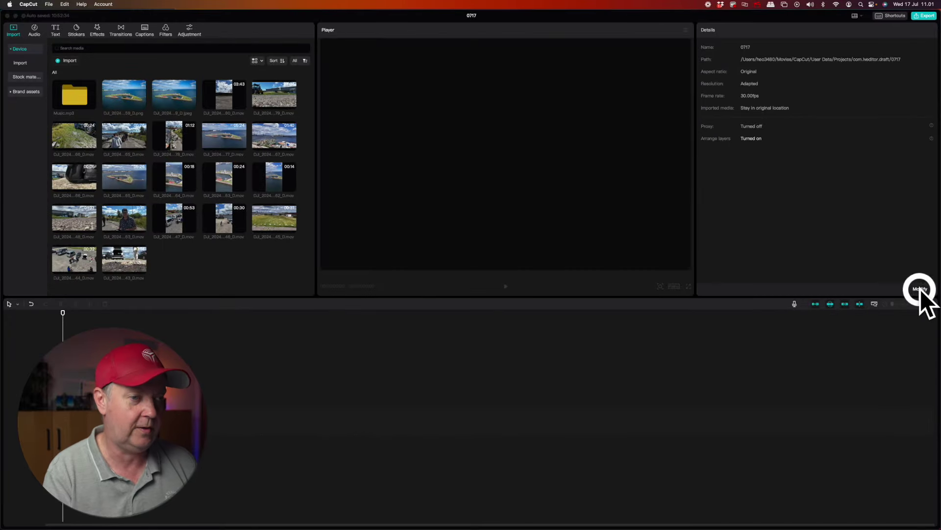
pyautogui.moveTo(464, 124); pyautogui.dragTo(411, 121)
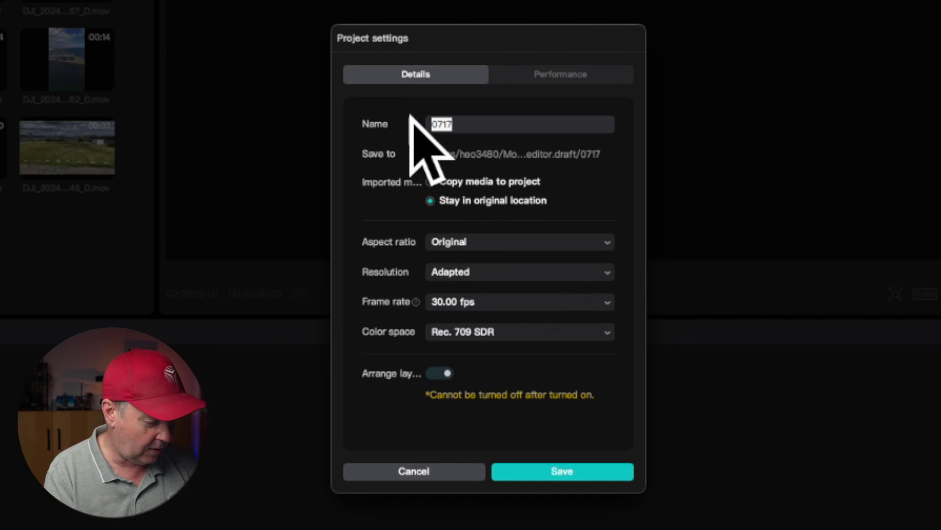
pyautogui.write('Trekroner')
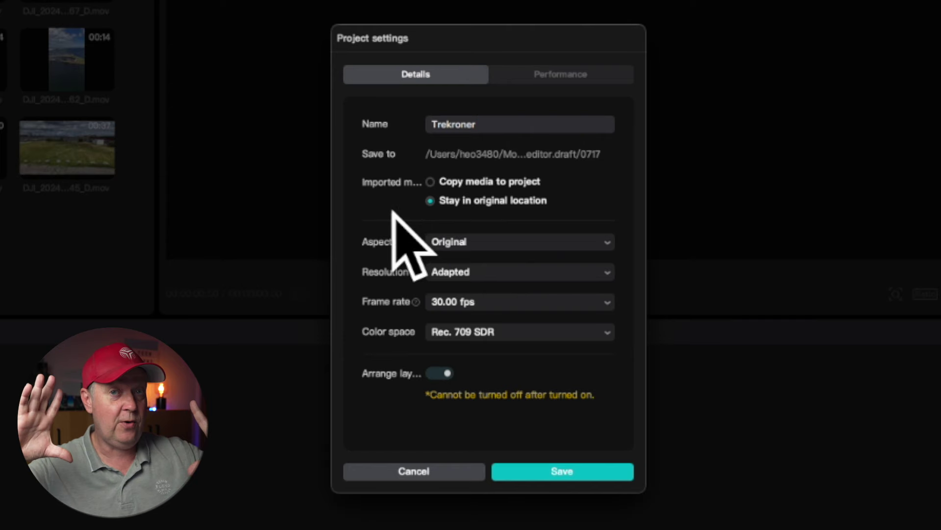
pyautogui.click(456, 240)
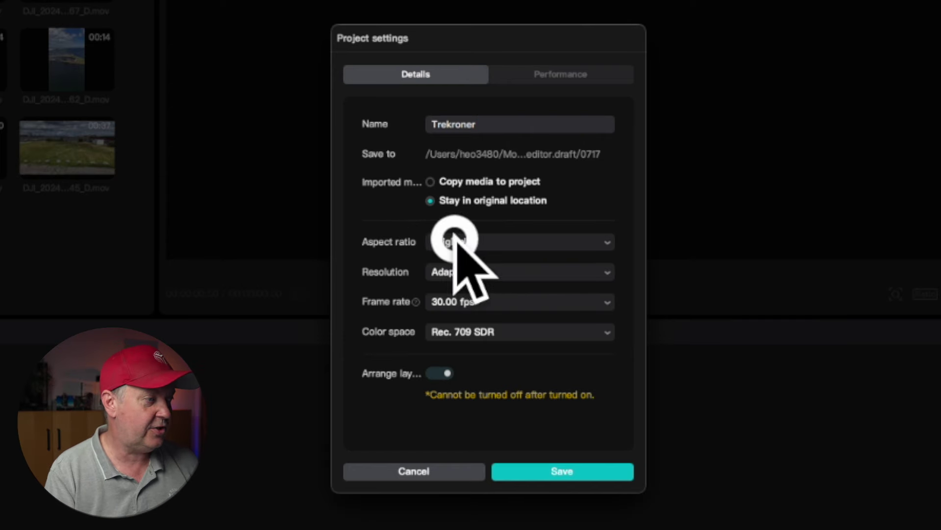
pyautogui.click(488, 283)
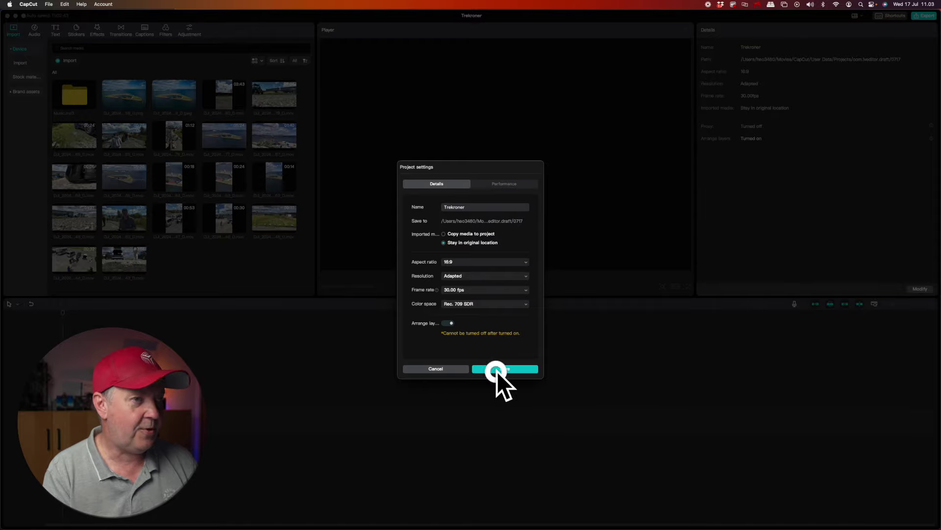
pyautogui.click(497, 372)
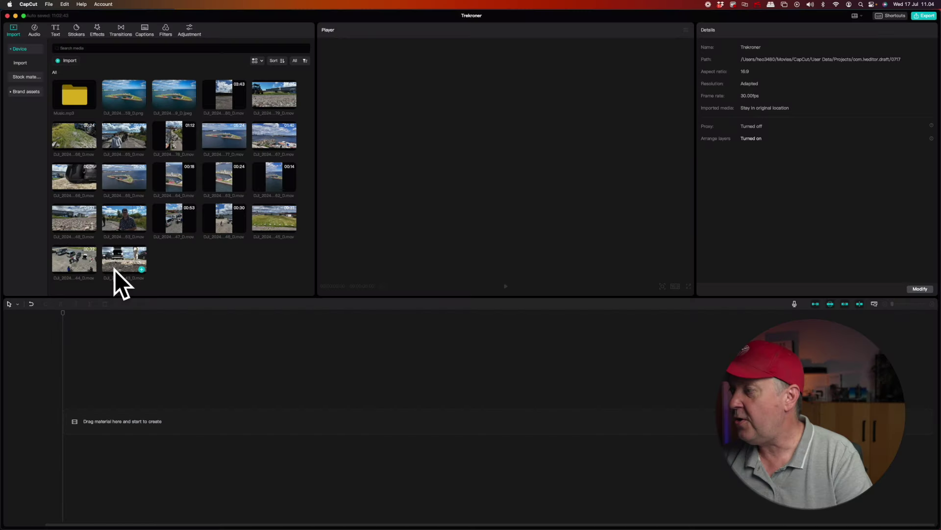
pyautogui.click(117, 258)
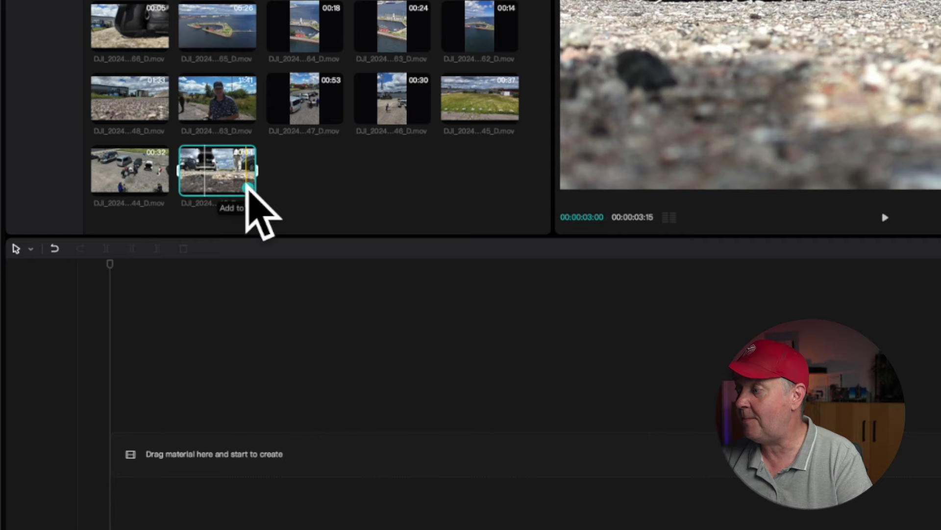
pyautogui.click(247, 188)
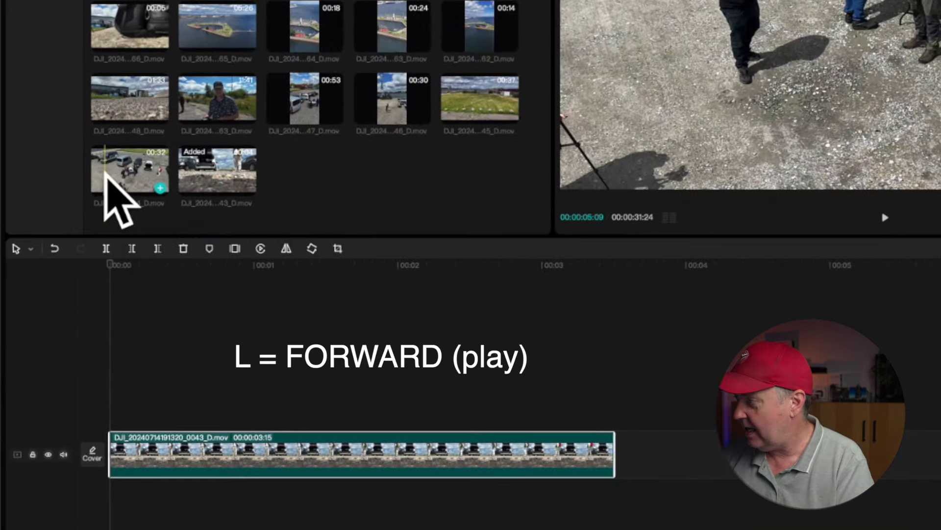
pyautogui.click(105, 177)
pyautogui.press('l')
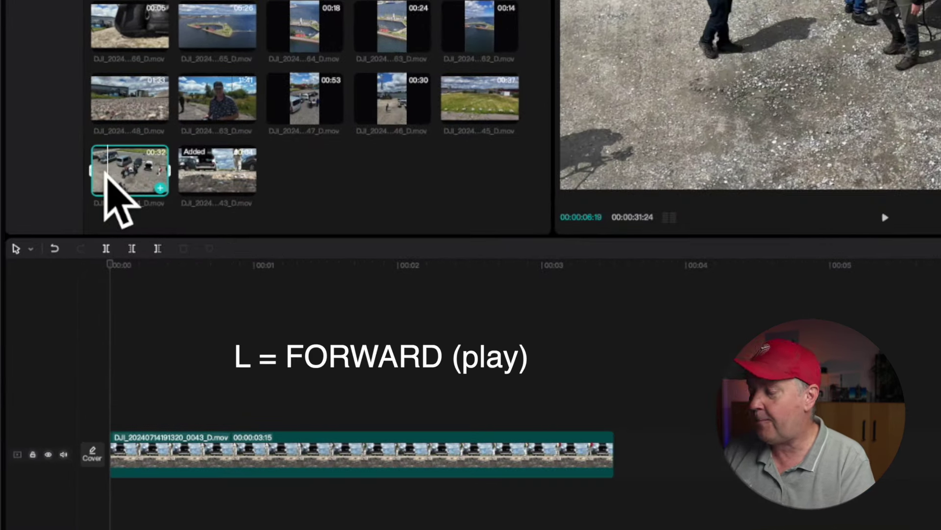
pyautogui.press('i')
pyautogui.press('l')
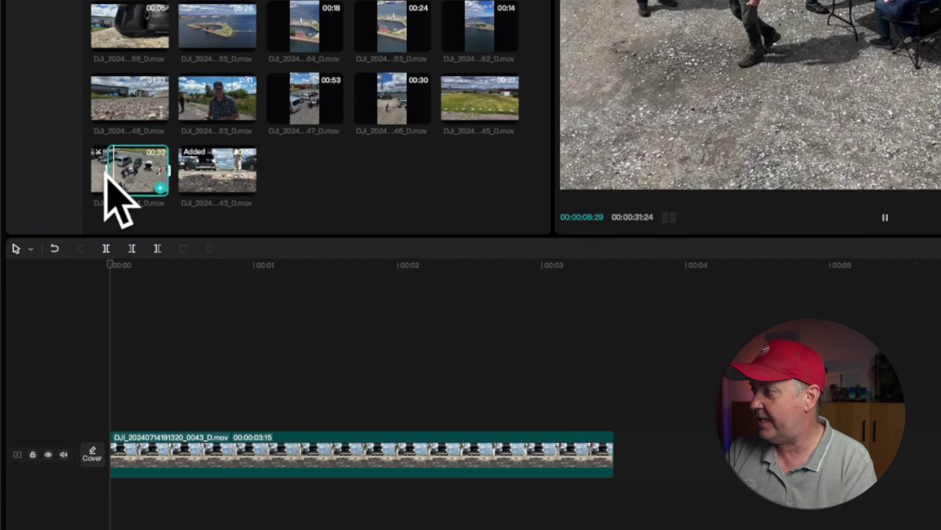
pyautogui.press('o')
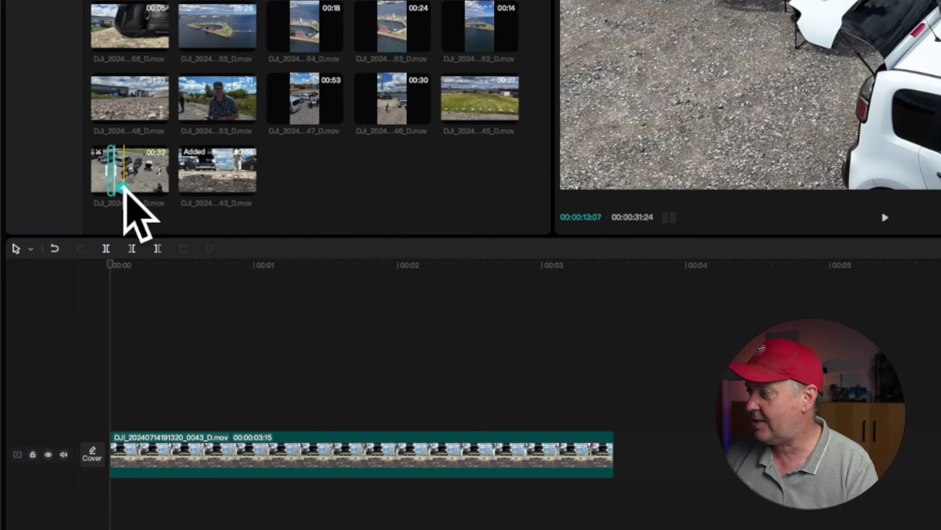
pyautogui.click(123, 189)
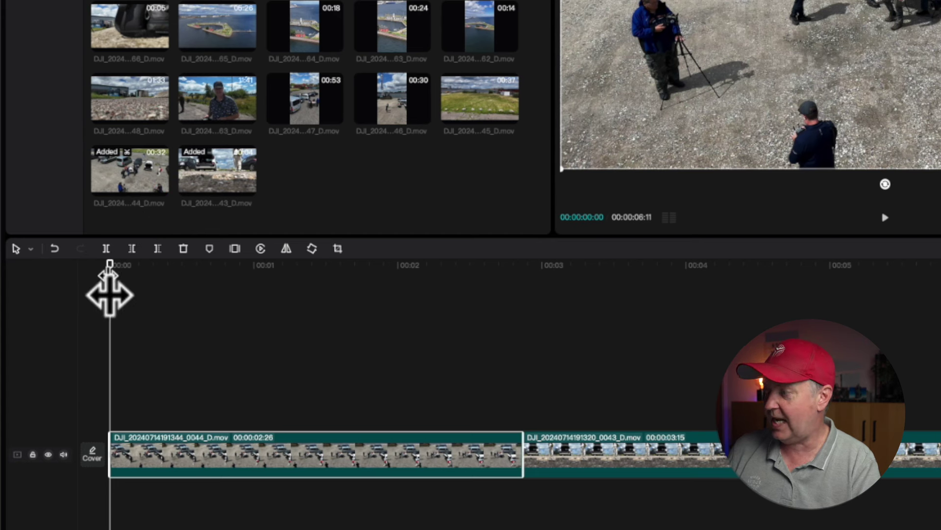
pyautogui.moveTo(113, 294); pyautogui.dragTo(940, 368)
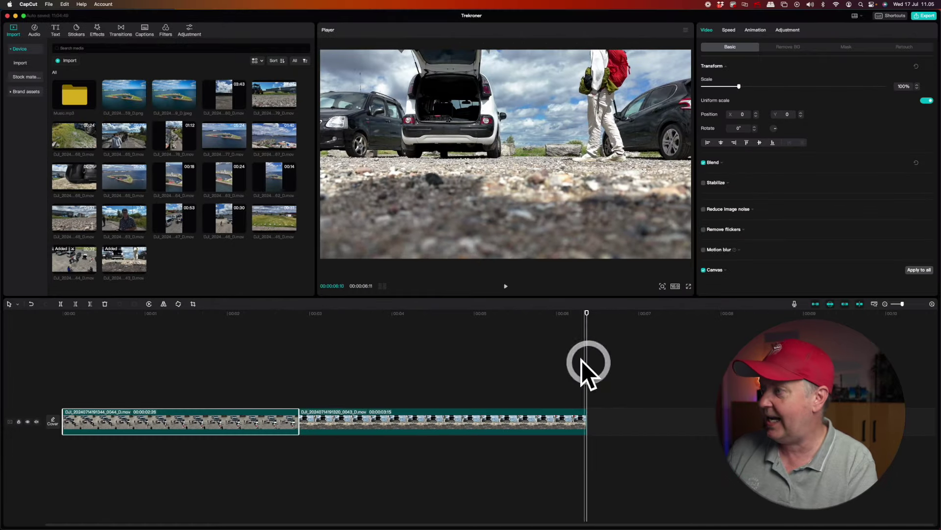
pyautogui.click(263, 136)
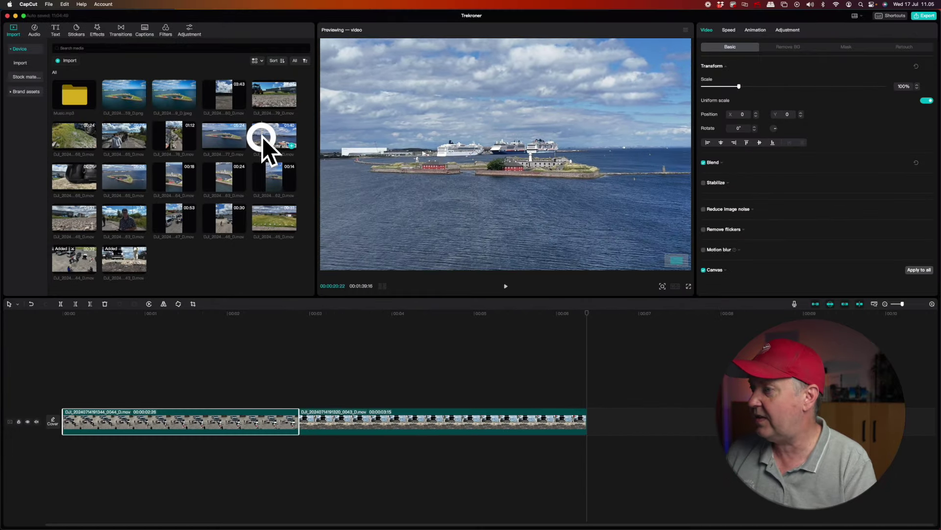
pyautogui.press('l')
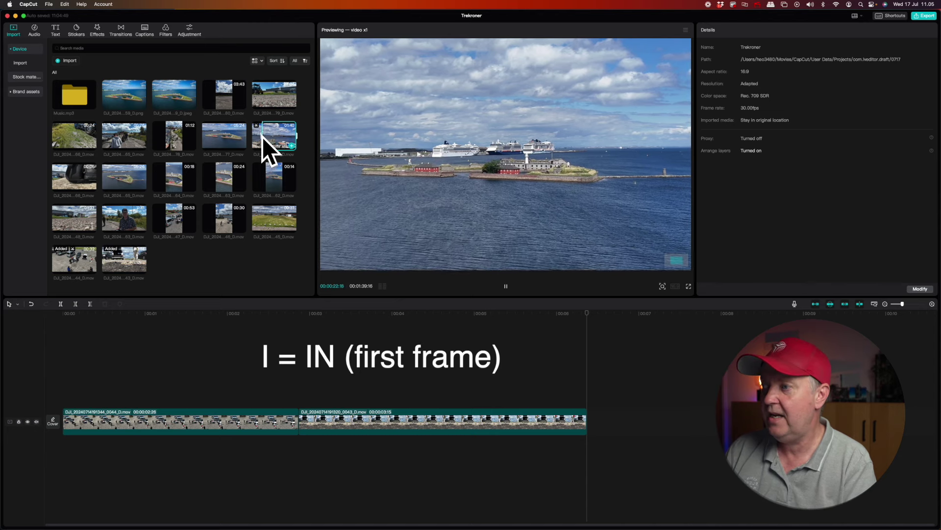
pyautogui.press('space')
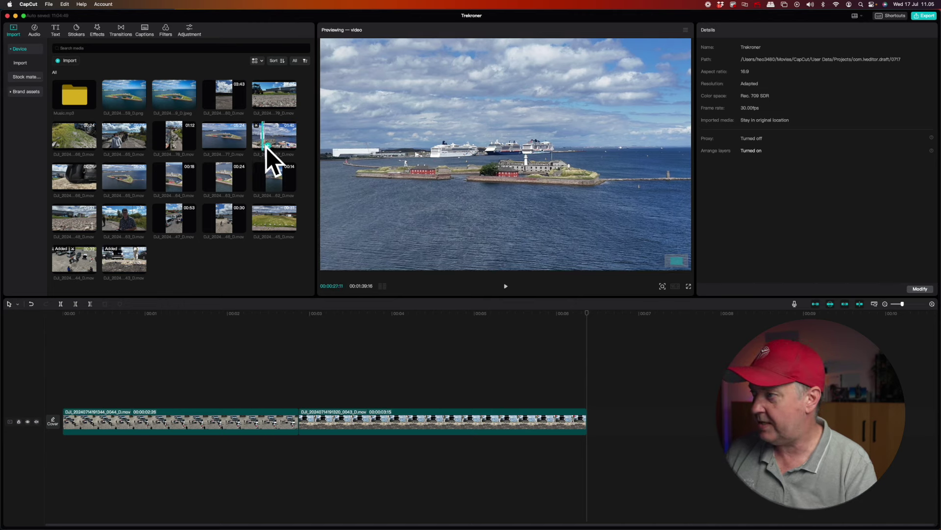
pyautogui.click(268, 146)
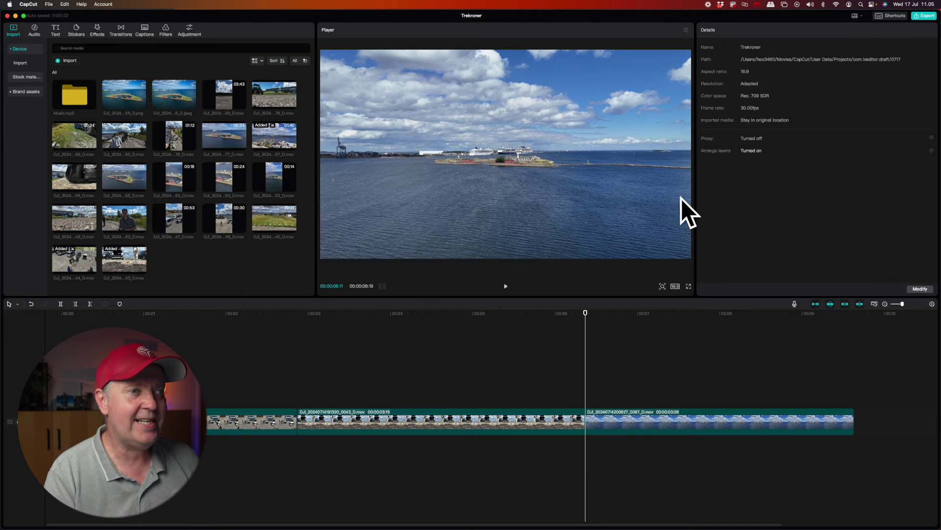
# Step: Review the list of timeline keyboard shortcuts and play back the opening part of the assembled clips
pyautogui.click(886, 17)
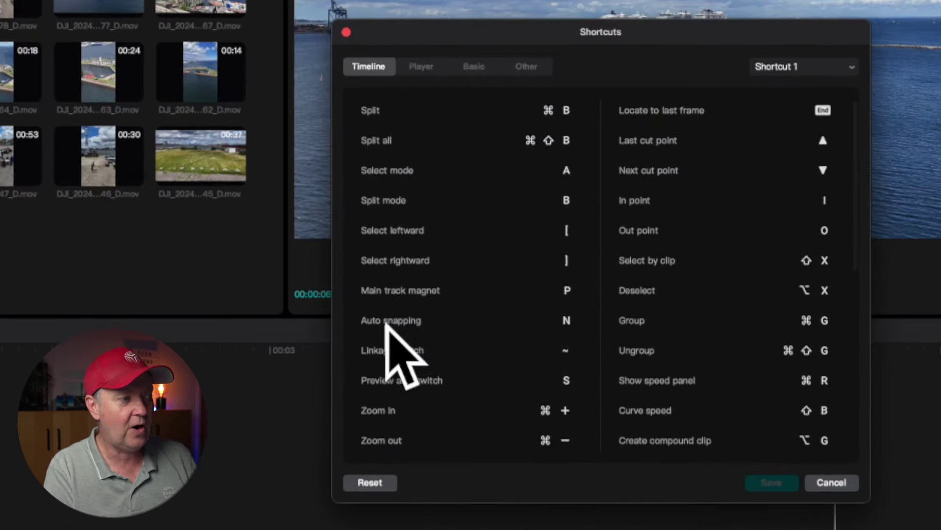
pyautogui.scroll(-1, 387, 324)
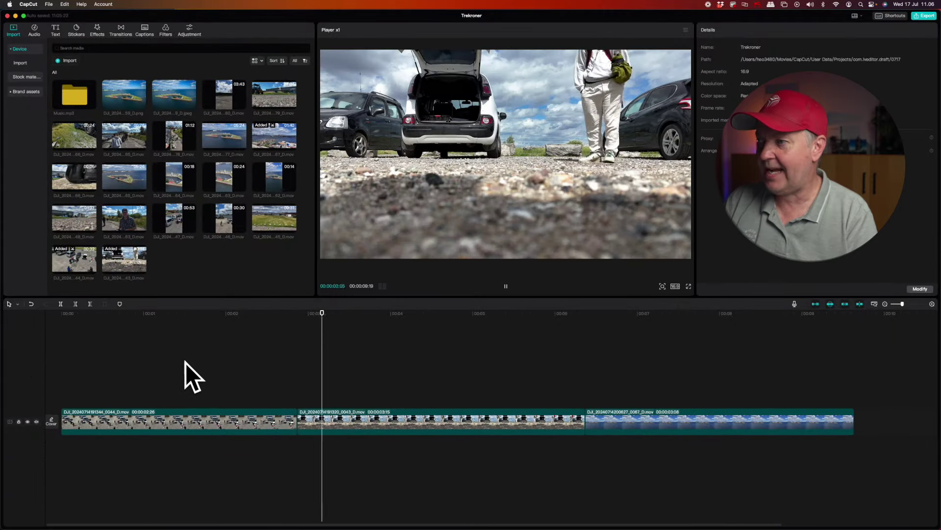
pyautogui.press('space')
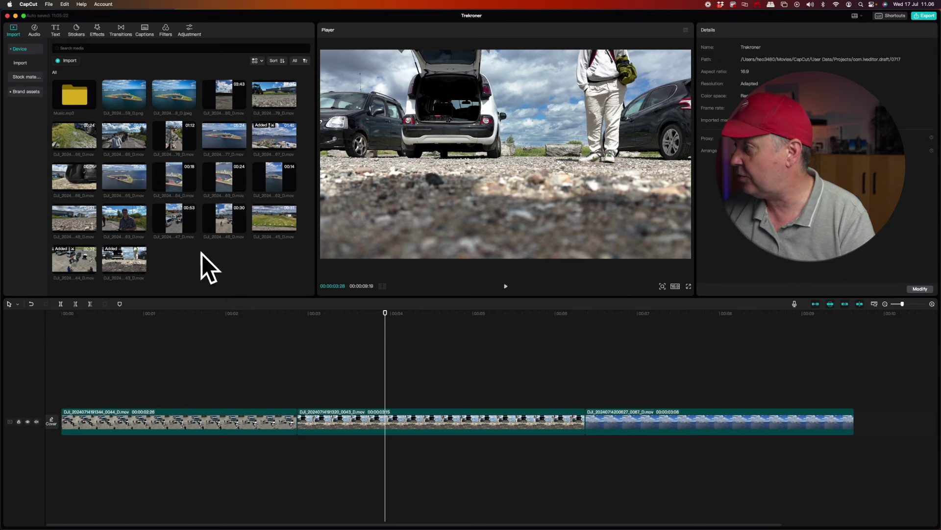
pyautogui.click(108, 218)
pyautogui.press('space')
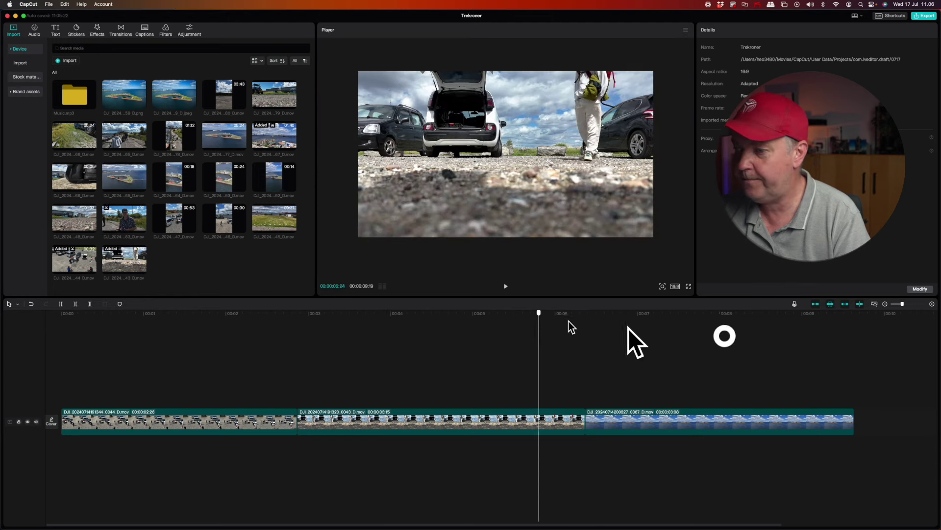
pyautogui.click(893, 338)
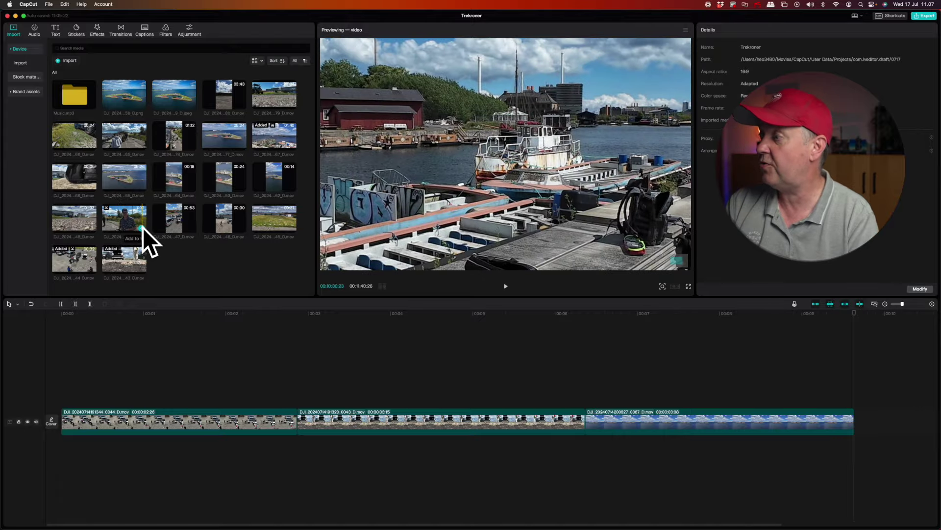
pyautogui.click(109, 218)
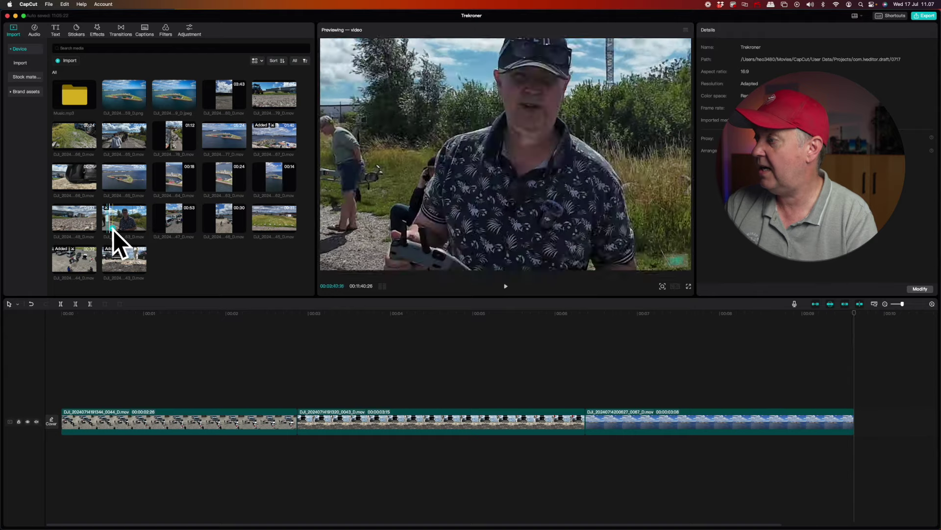
pyautogui.click(114, 229)
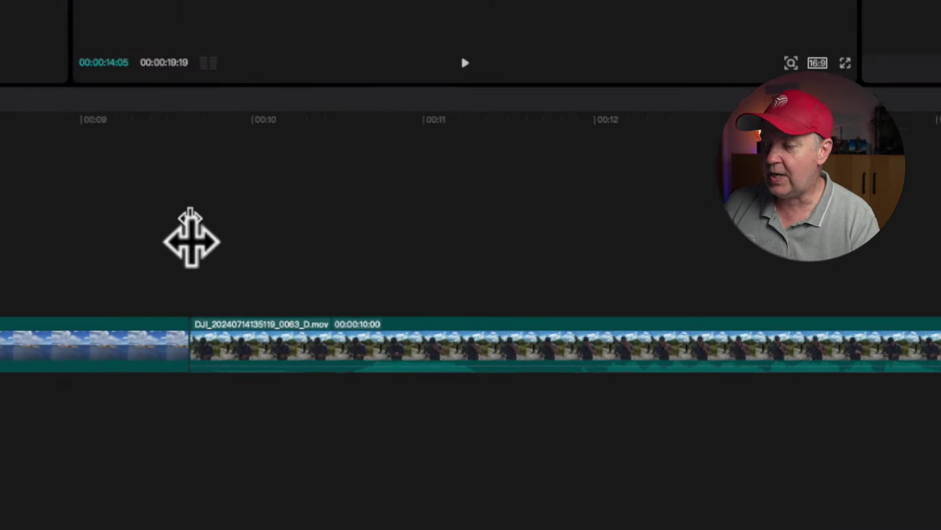
# Step: Place the playhead at about 14 seconds, inside the 10-second clip at the end of the timeline
pyautogui.click(447, 430)
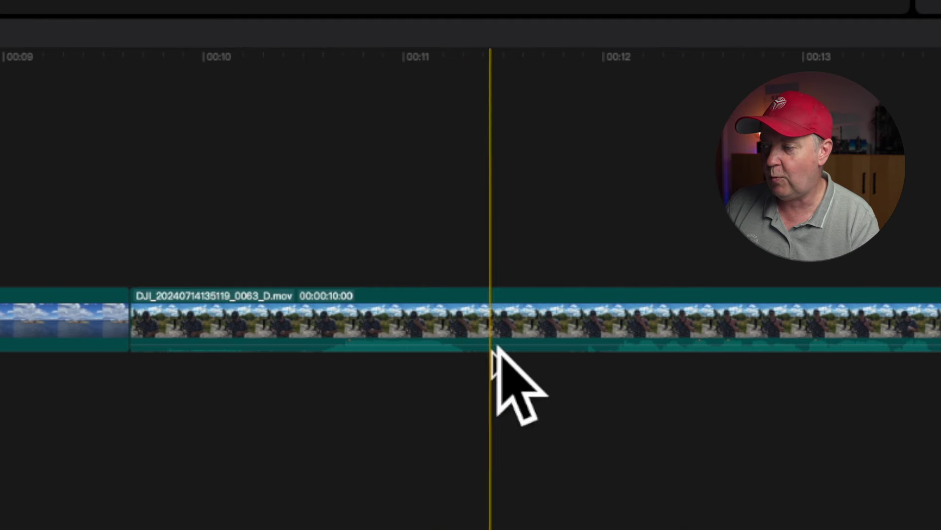
pyautogui.click(718, 345)
pyautogui.moveTo(718, 345); pyautogui.dragTo(716, 343)
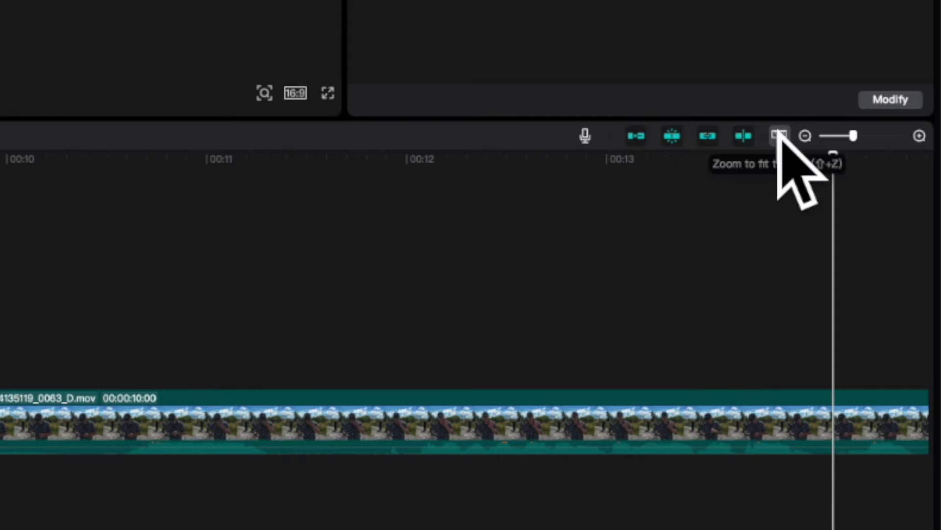
# Step: Magnify the timeline around the playhead at different zoom levels and fit all clips in view
pyautogui.click(779, 136)
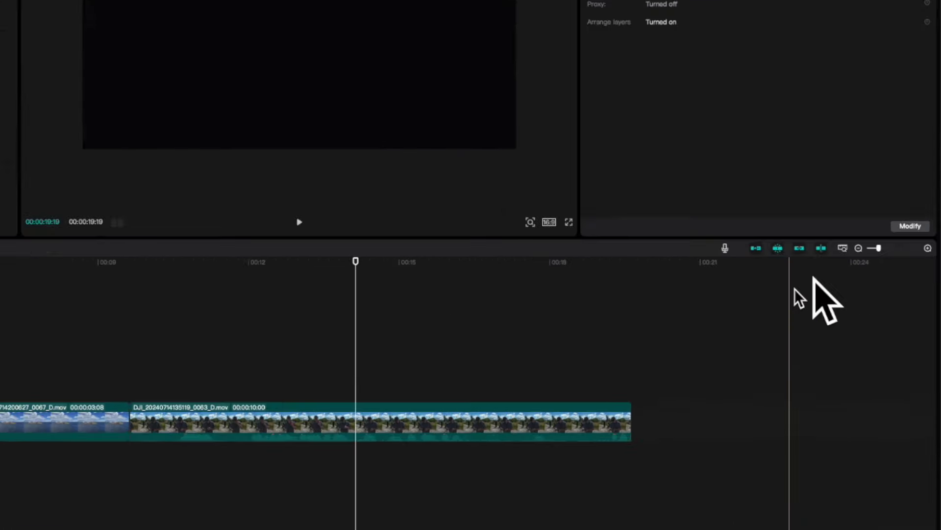
pyautogui.moveTo(837, 133); pyautogui.dragTo(864, 139)
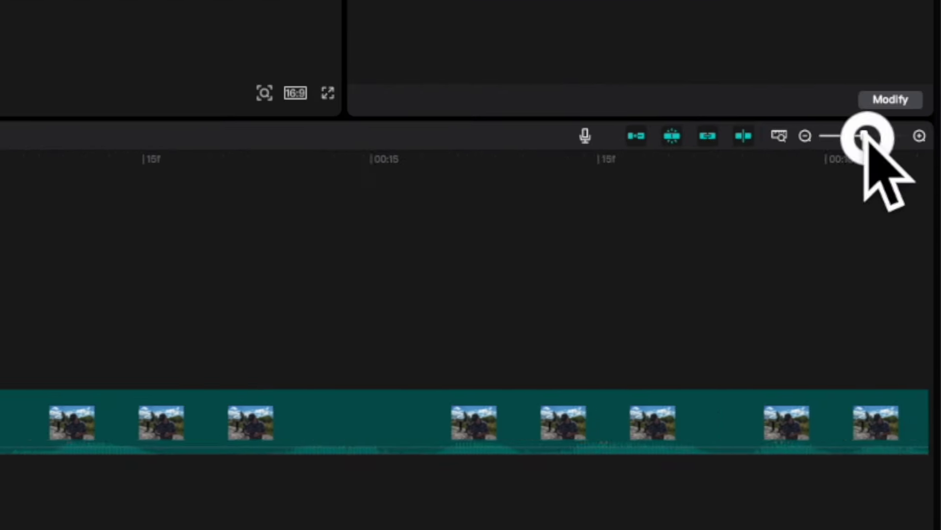
pyautogui.moveTo(909, 305); pyautogui.dragTo(908, 305)
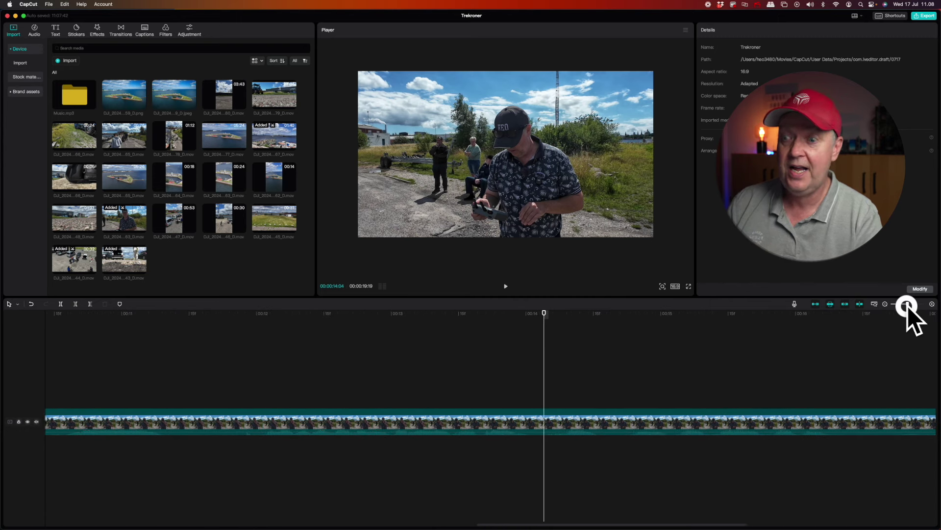
pyautogui.moveTo(908, 305)
pyautogui.mouseDown()
pyautogui.moveTo(899, 307)
pyautogui.moveTo(911, 306)
pyautogui.mouseUp()
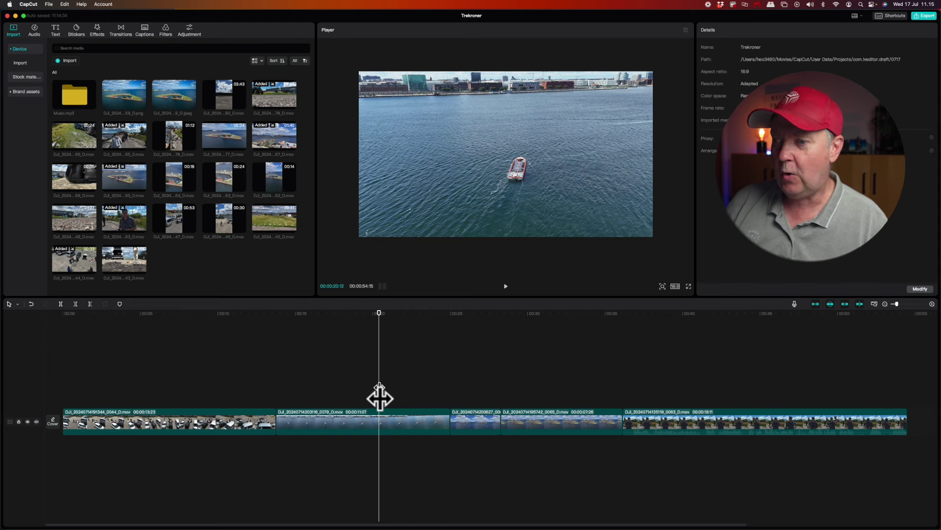
pyautogui.click(874, 304)
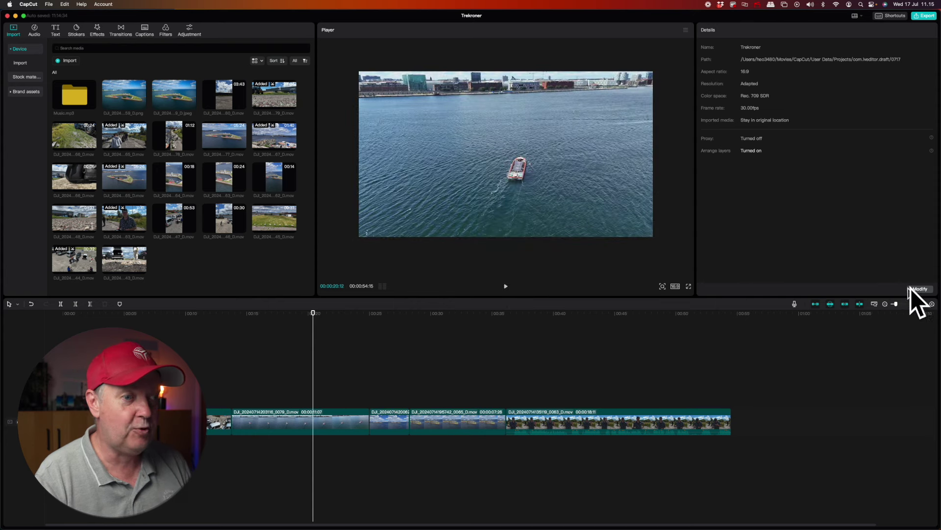
# Step: Turn on Proxy at 720P resolution in the project's performance settings and save them
pyautogui.click(920, 289)
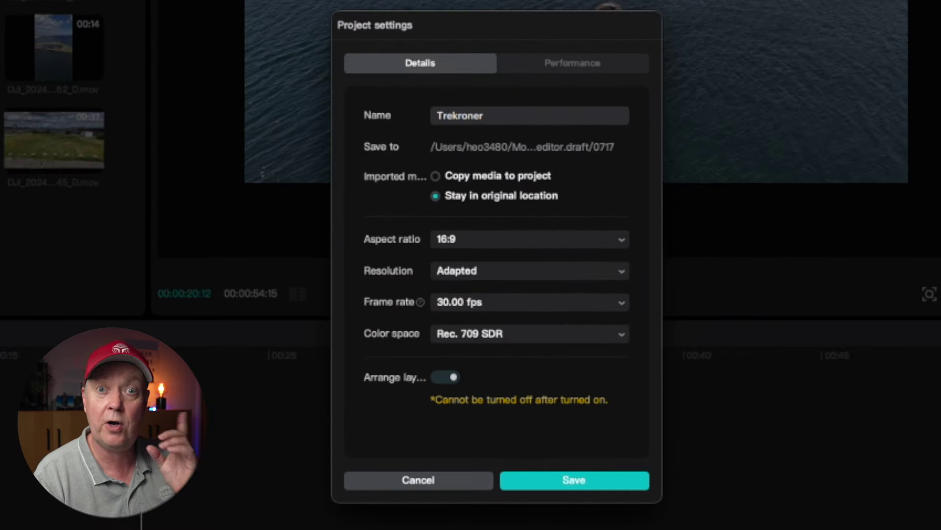
pyautogui.click(545, 62)
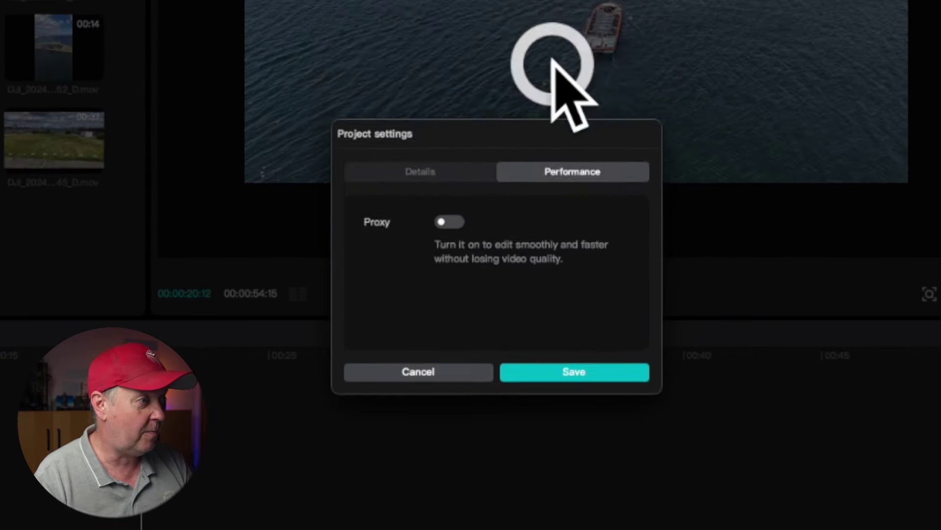
pyautogui.click(447, 253)
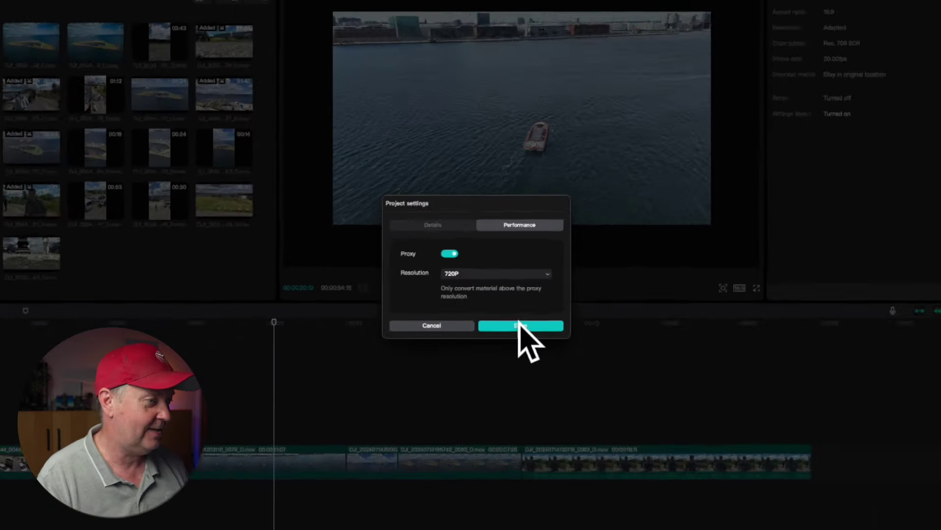
pyautogui.click(569, 365)
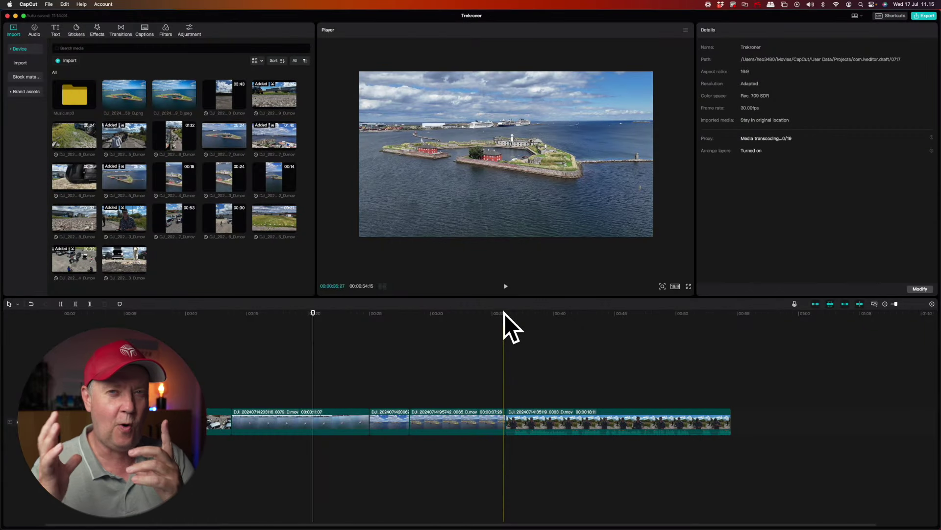
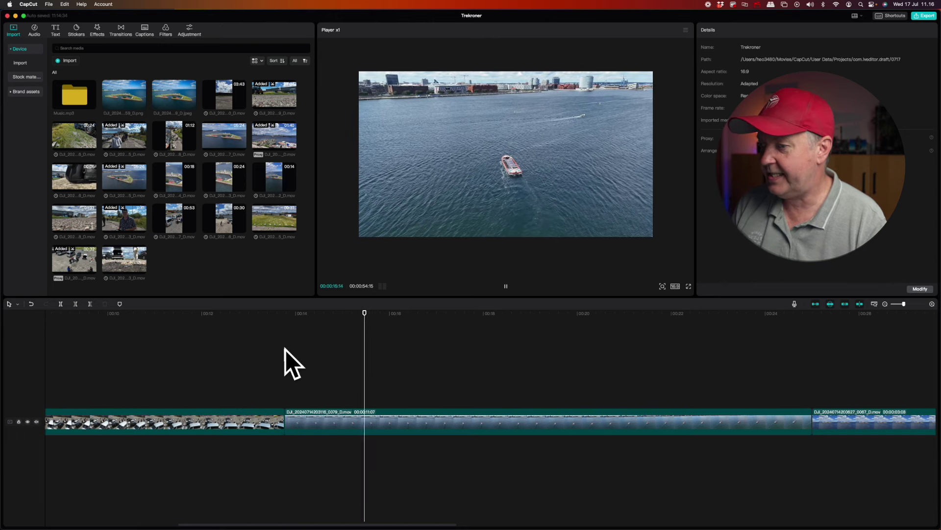
pyautogui.press('space')
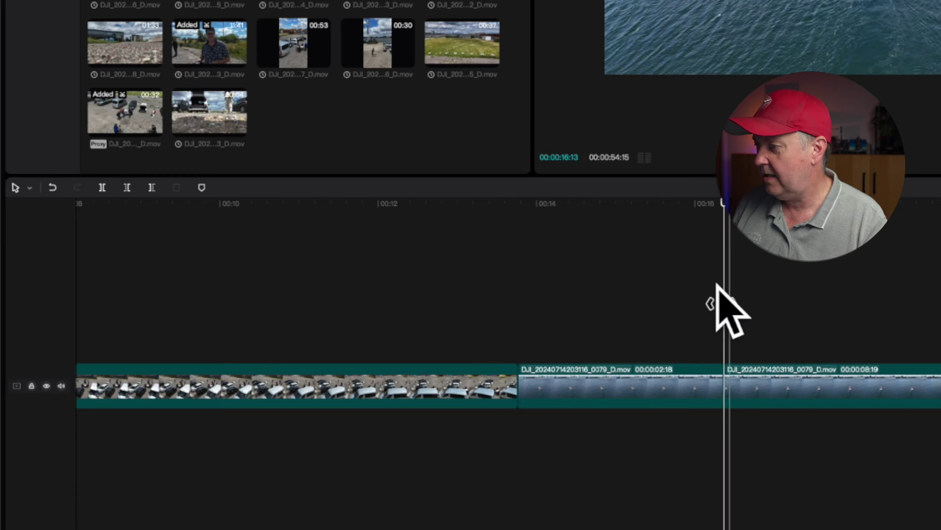
pyautogui.moveTo(731, 234); pyautogui.dragTo(777, 234)
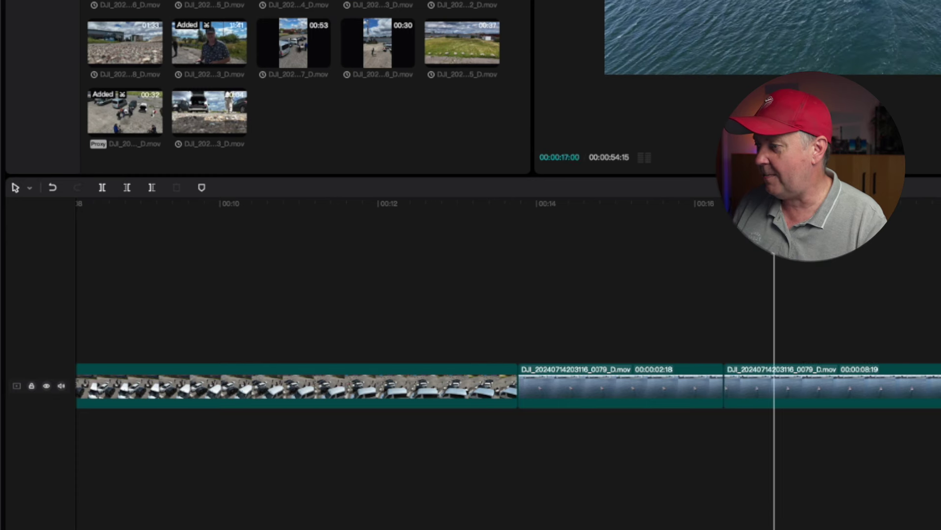
pyautogui.click(683, 385)
pyautogui.click(761, 374)
pyautogui.click(685, 378)
pyautogui.click(726, 327)
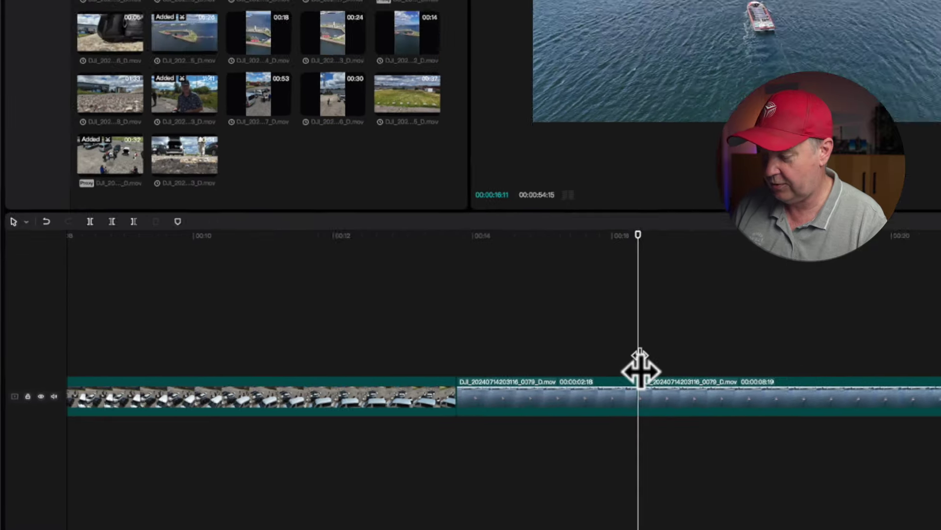
# Step: Play the timeline forward across the second part of the boat clip, stop, and play it backward
pyautogui.press('space')
pyautogui.press('k')
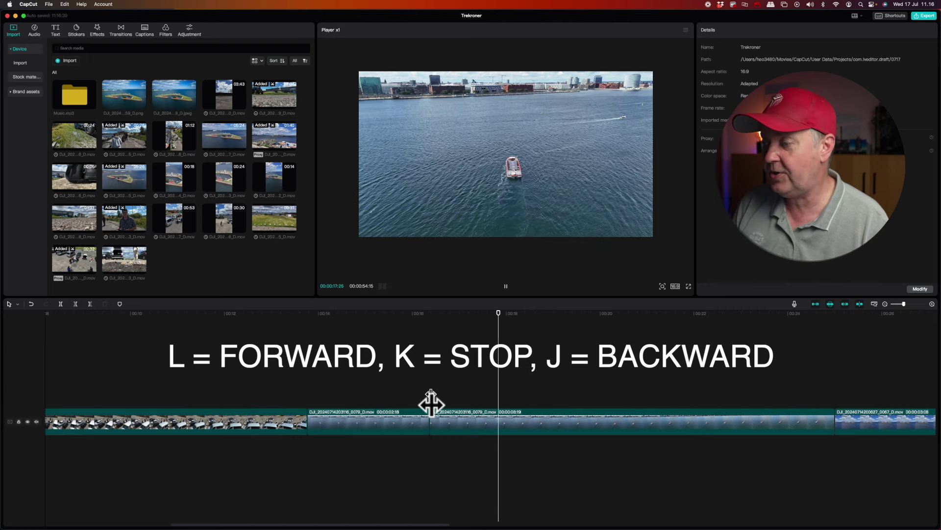
pyautogui.press('j')
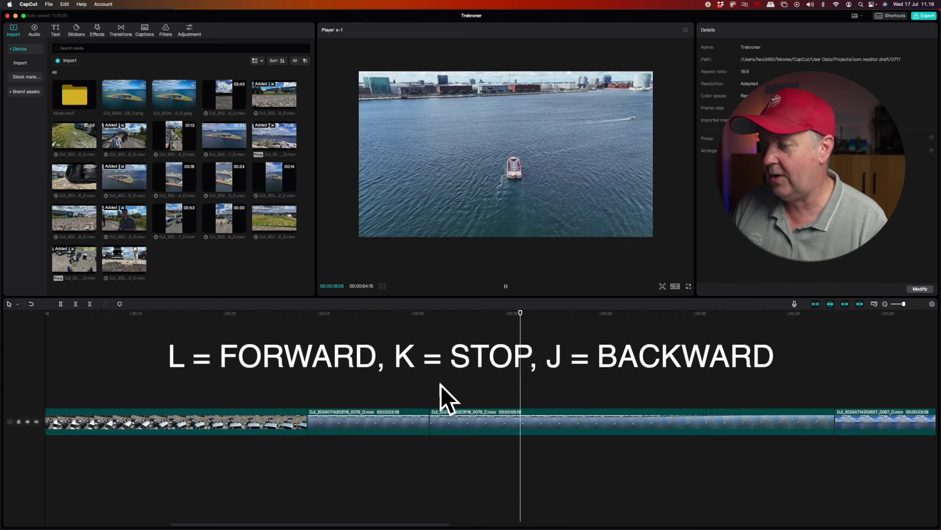
# Step: Play the second part of the boat clip forward, split it at 00:00:21:27, and move the playhead past the cut
pyautogui.hscroll(5, 440, 384)
pyautogui.press('l')
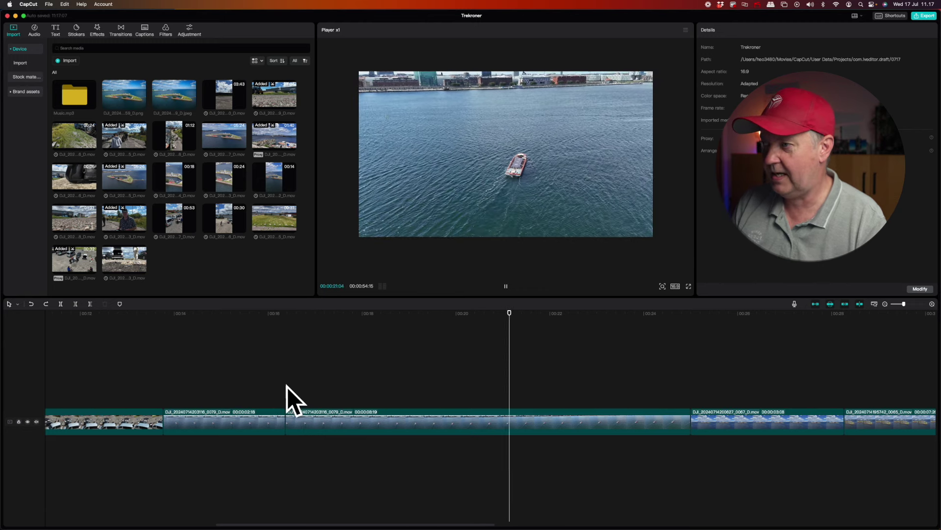
pyautogui.press('k')
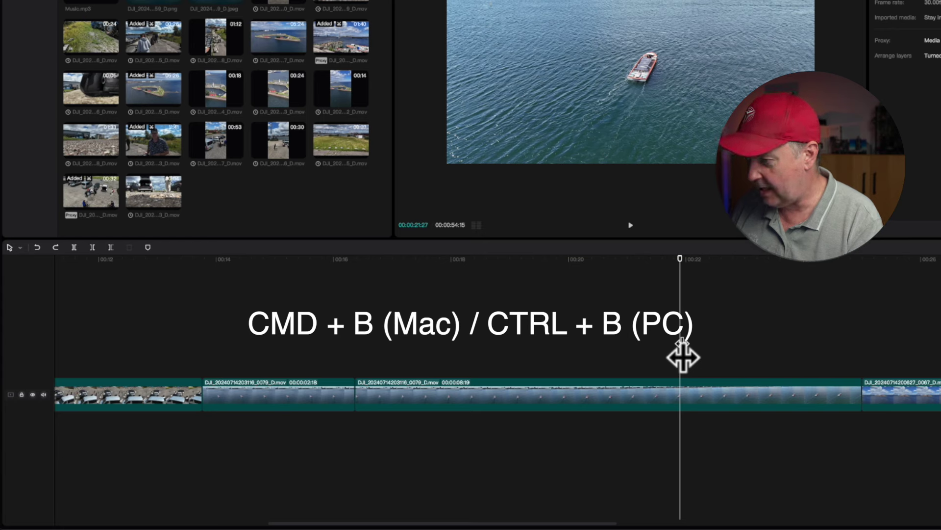
pyautogui.moveTo(681, 275); pyautogui.dragTo(755, 259)
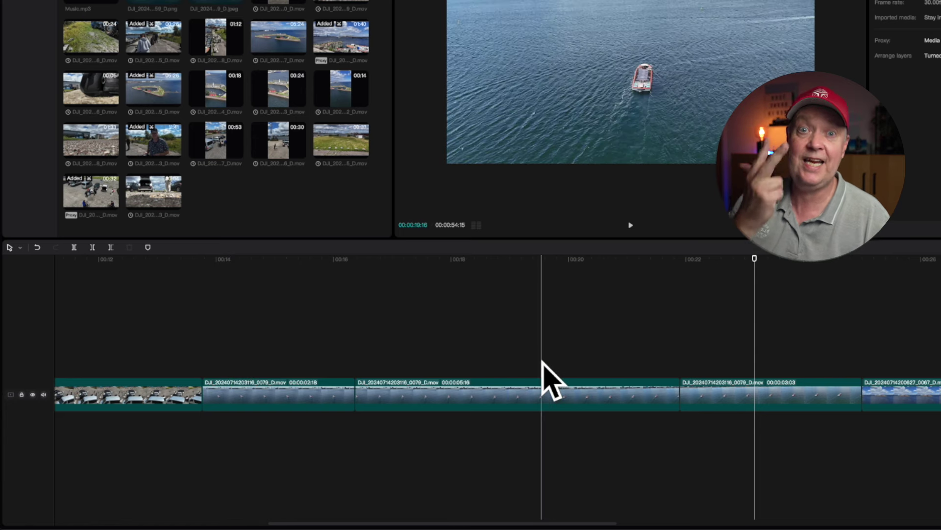
pyautogui.click(443, 397)
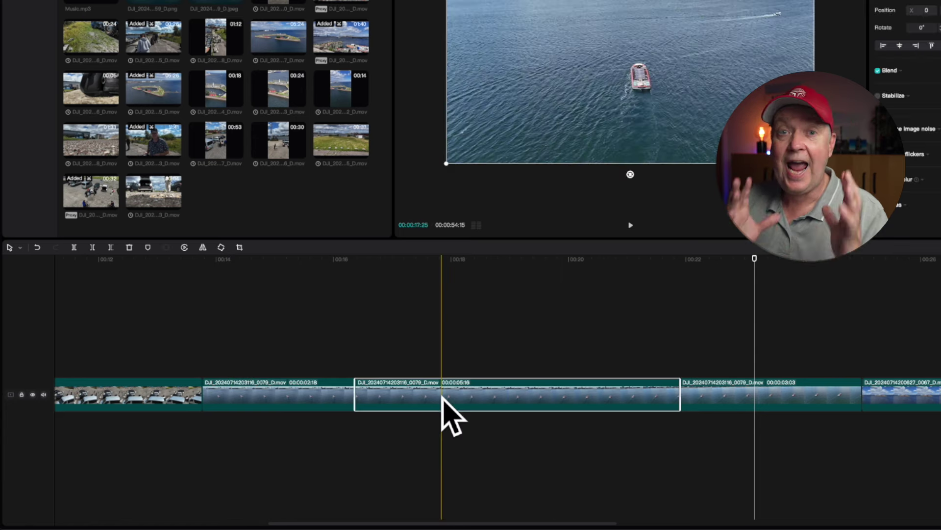
pyautogui.click(717, 385)
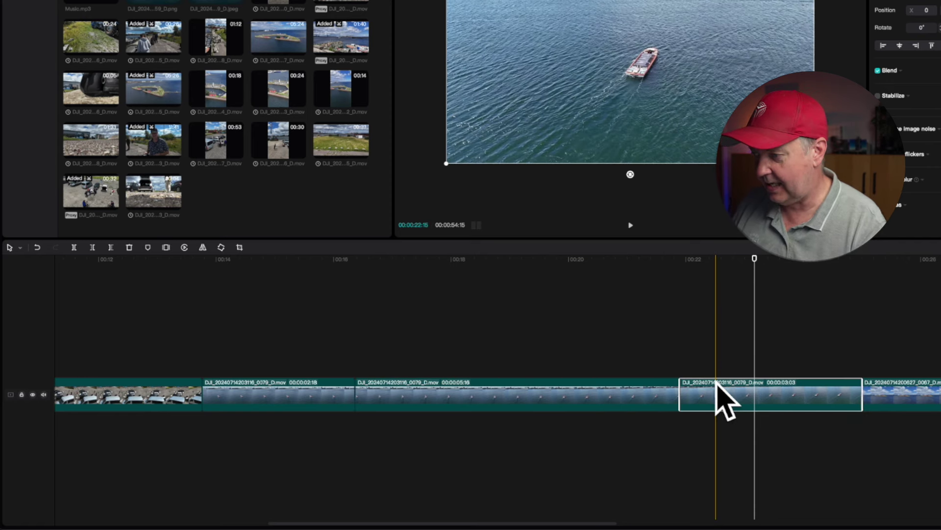
pyautogui.press('Delete')
pyautogui.click(269, 387)
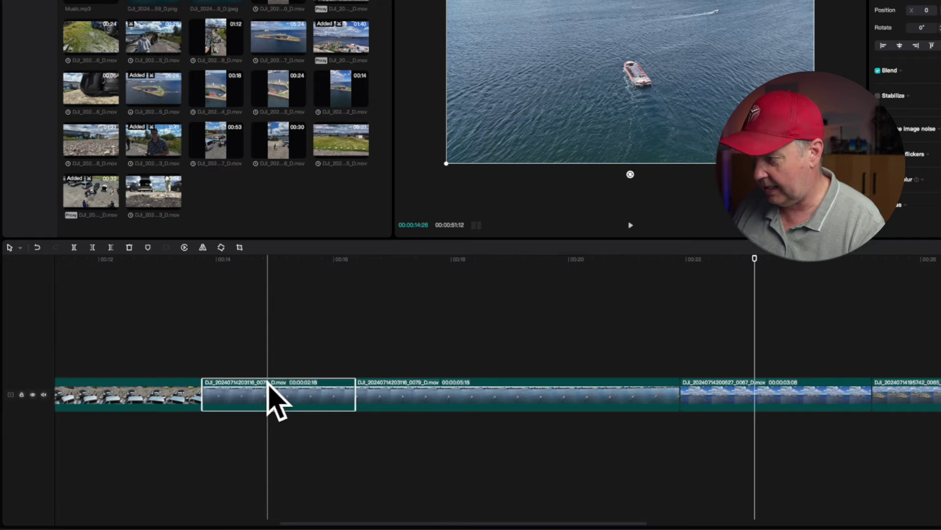
pyautogui.press('Delete')
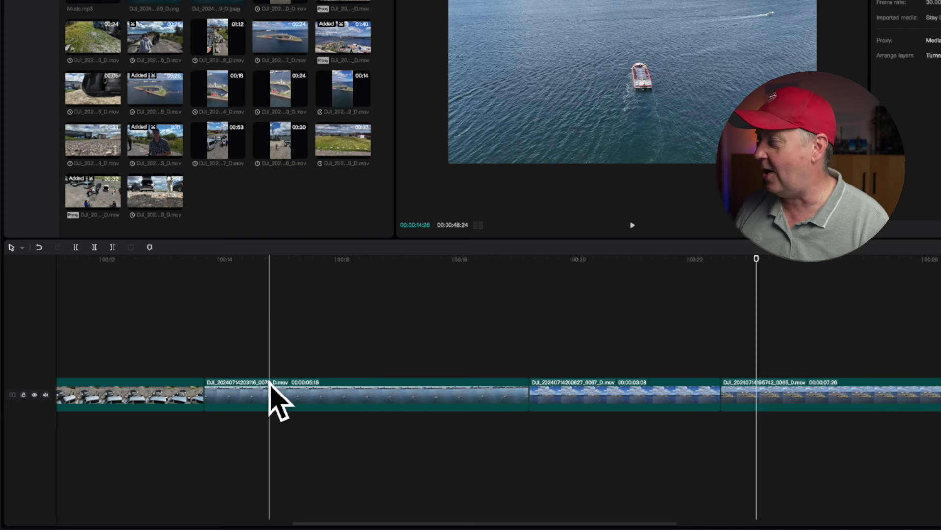
# Step: Undo the last two boat clip deletions
pyautogui.hscroll(-1, 215, 395)
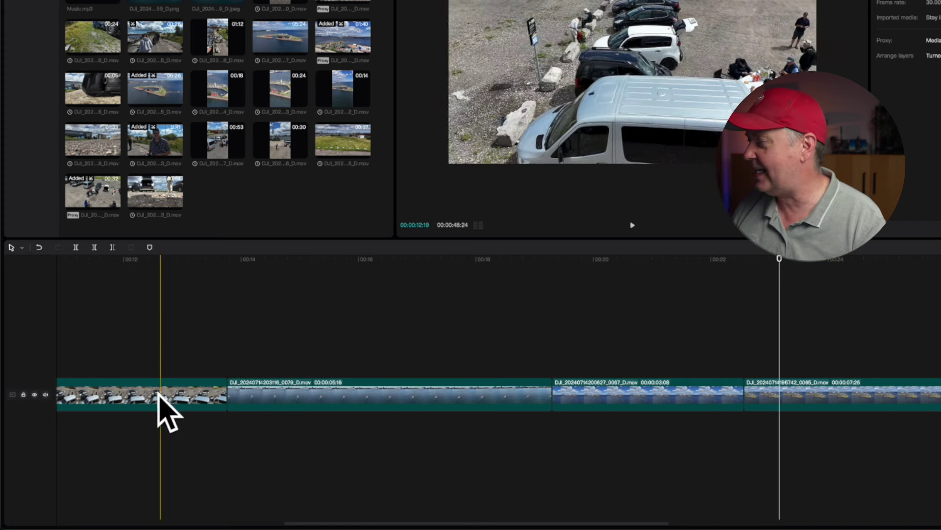
pyautogui.click(39, 248)
pyautogui.click(39, 247)
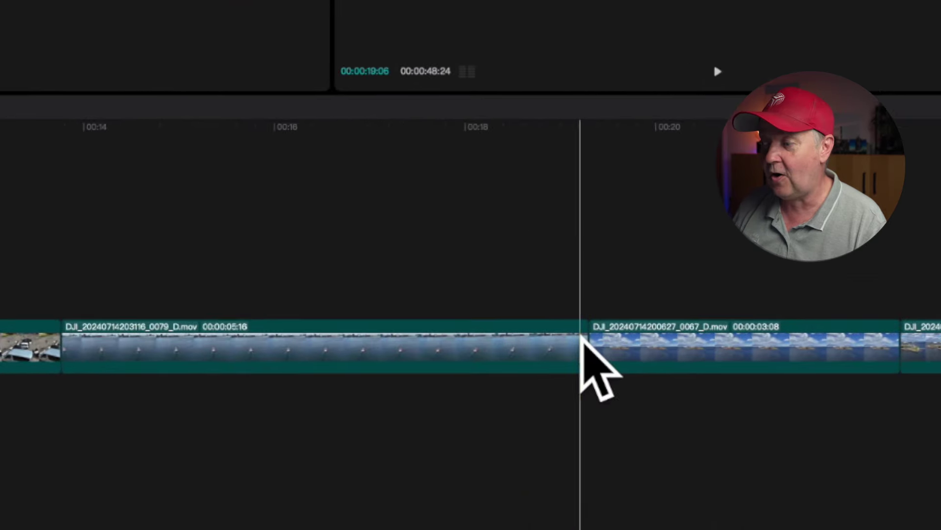
# Step: Extend the end of the boat clip to a duration of 00:00:08:05, and delete its part before 00:00:15:01
pyautogui.click(514, 343)
pyautogui.moveTo(584, 343); pyautogui.dragTo(834, 357)
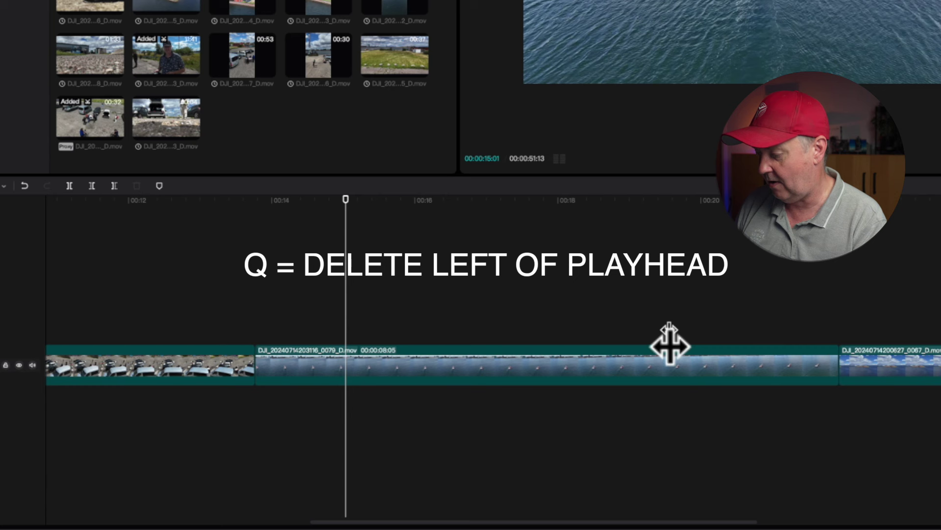
pyautogui.press('q')
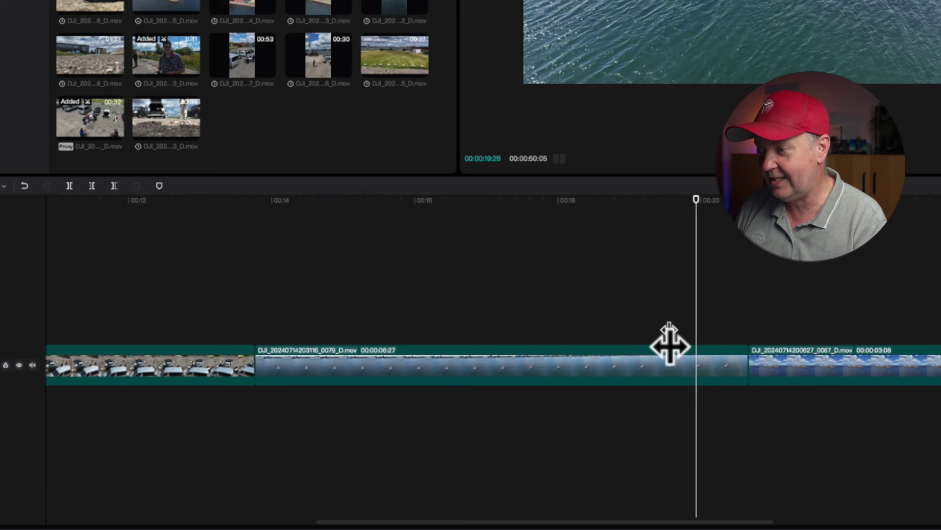
# Step: Play back the boat clip, stop at 00:00:18:16, and delete the part of the clip after the playhead
pyautogui.press('j')
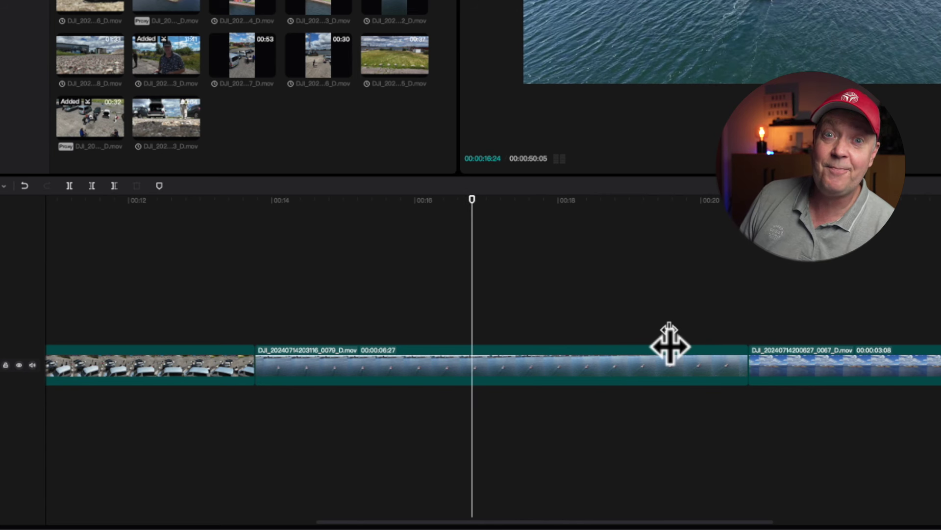
pyautogui.press('space')
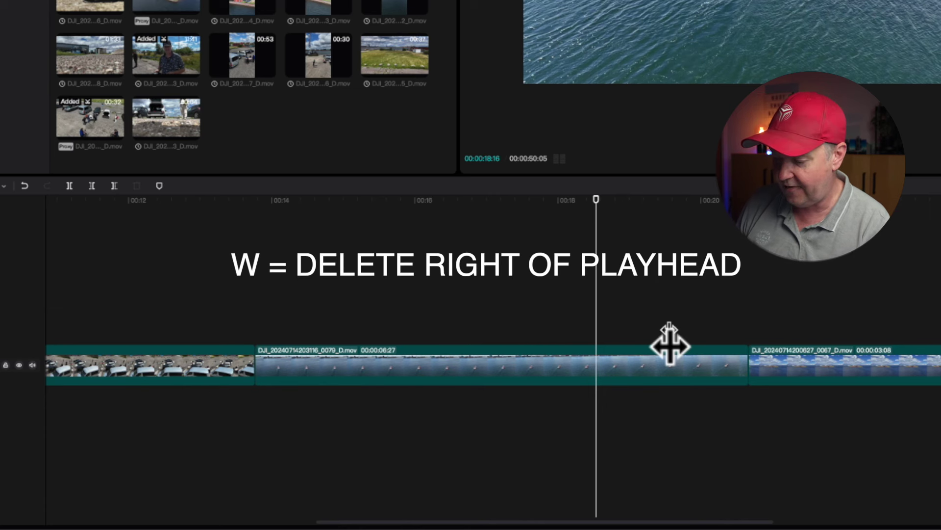
pyautogui.press('w')
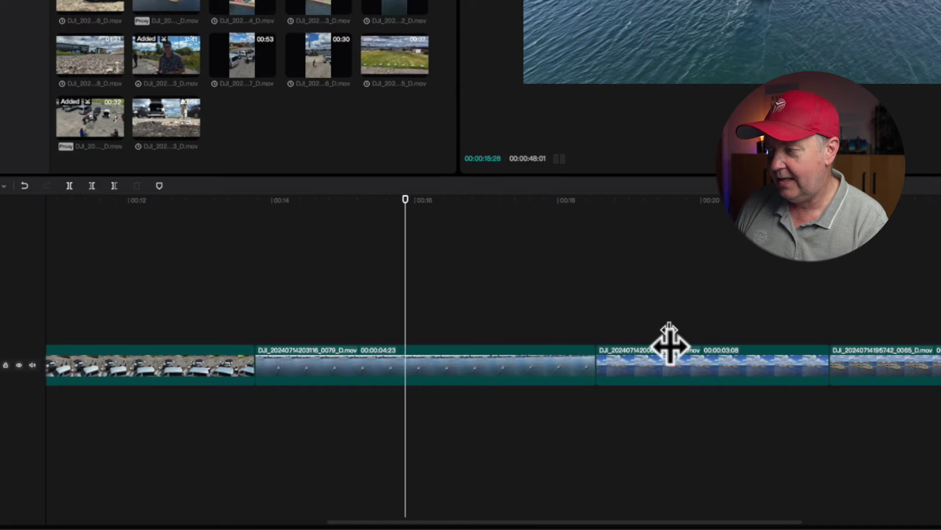
# Step: Play the timeline from about 00:00:17 in the boat clip into the first island clip and stop
pyautogui.press('l')
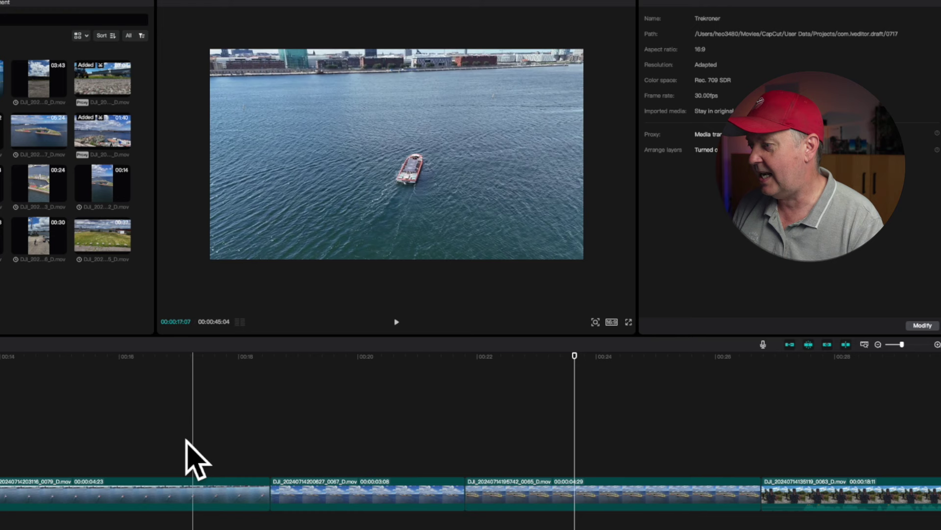
pyautogui.click(174, 439)
pyautogui.press('space')
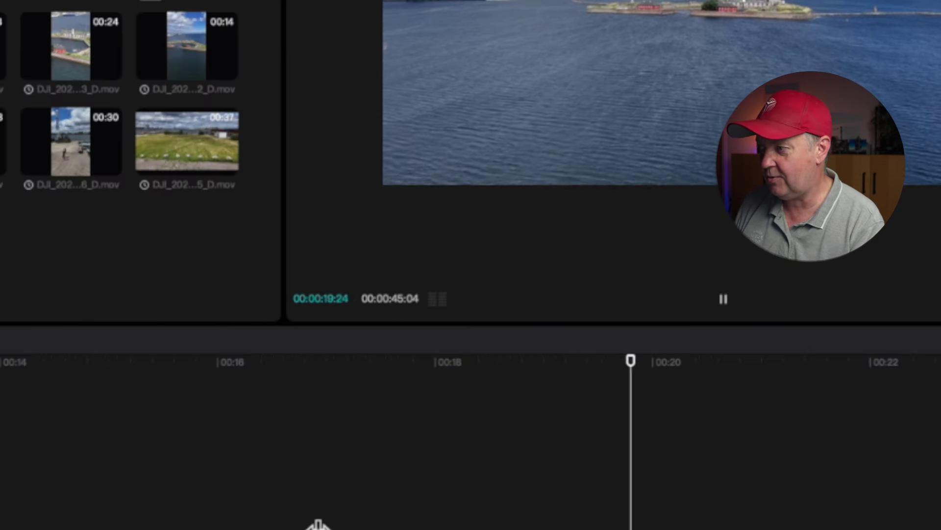
pyautogui.press('space')
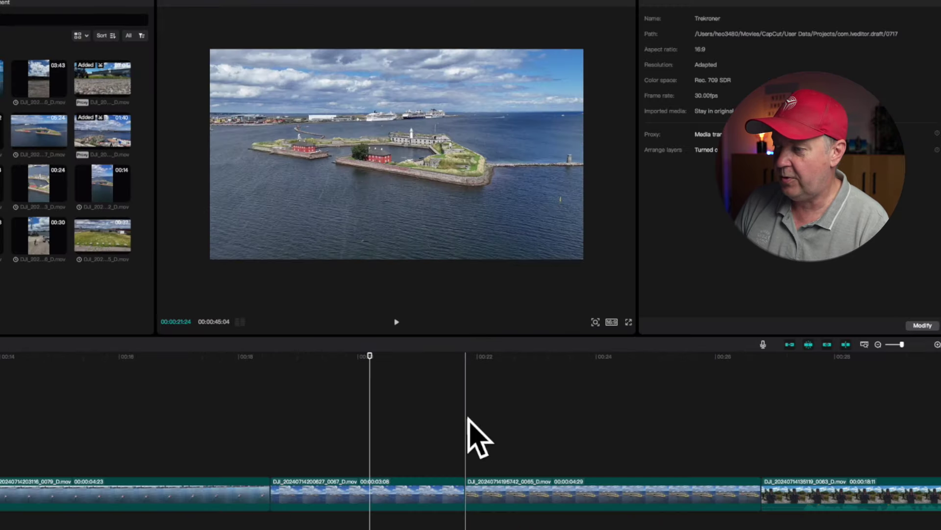
pyautogui.click(850, 490)
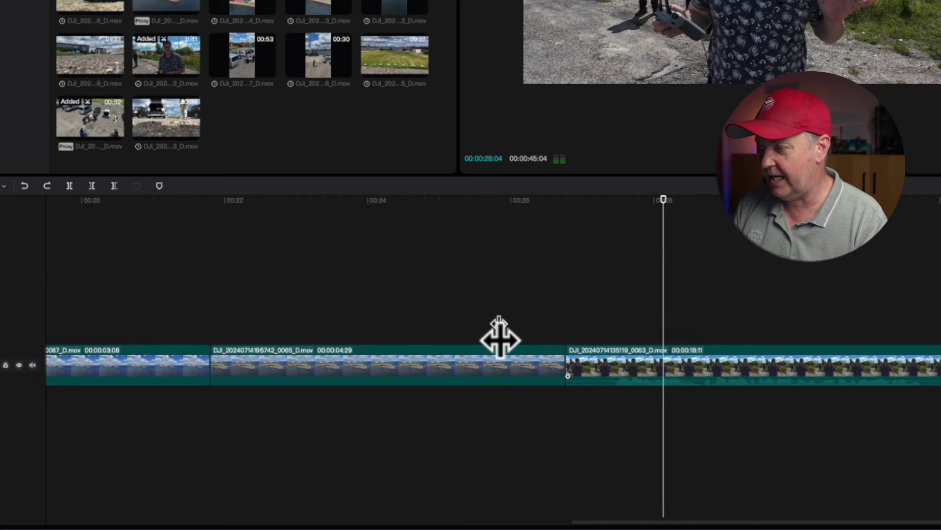
pyautogui.press('space')
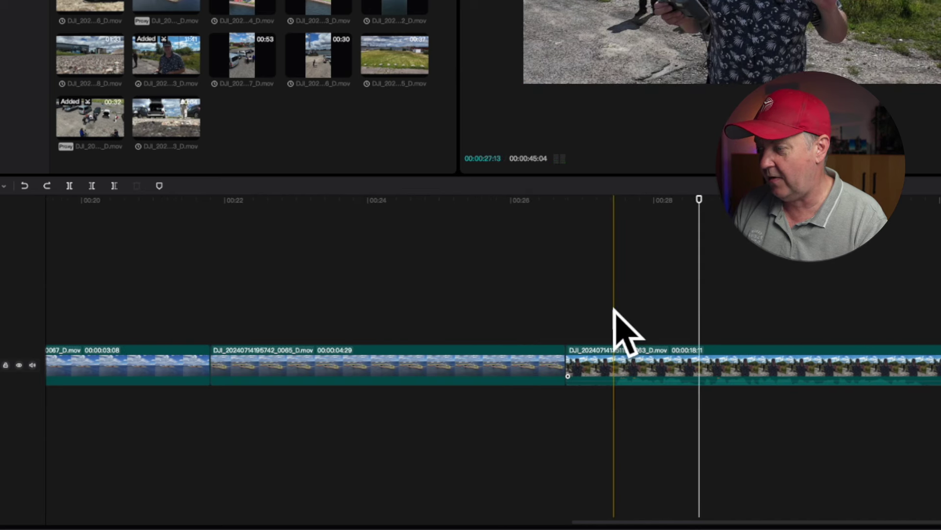
pyautogui.press('space')
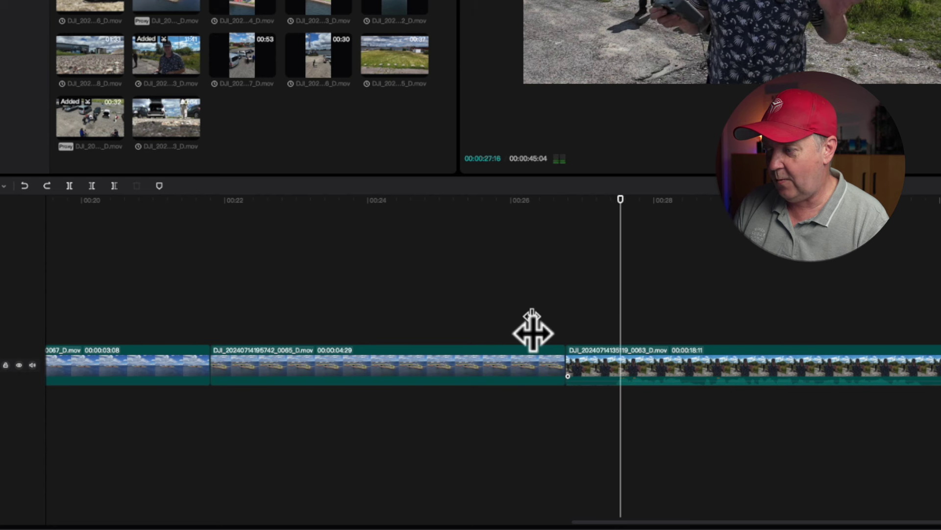
pyautogui.press('space')
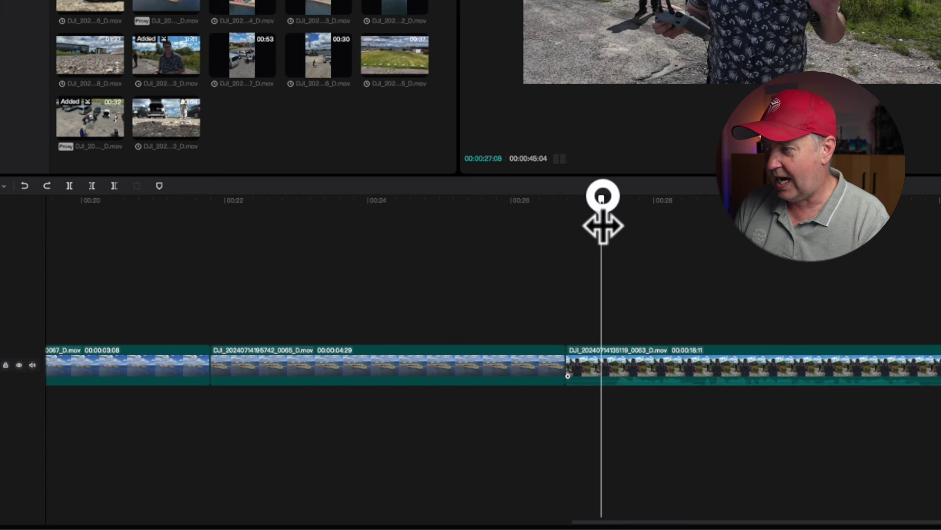
# Step: Trim the start of the talking clip in two cuts to a duration of 00:00:17:21
pyautogui.moveTo(601, 197); pyautogui.dragTo(612, 197)
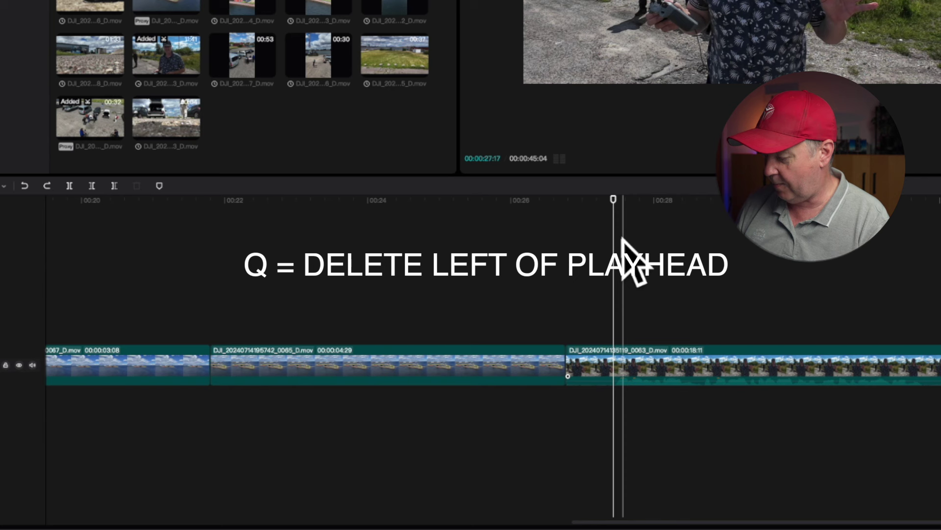
pyautogui.press('q')
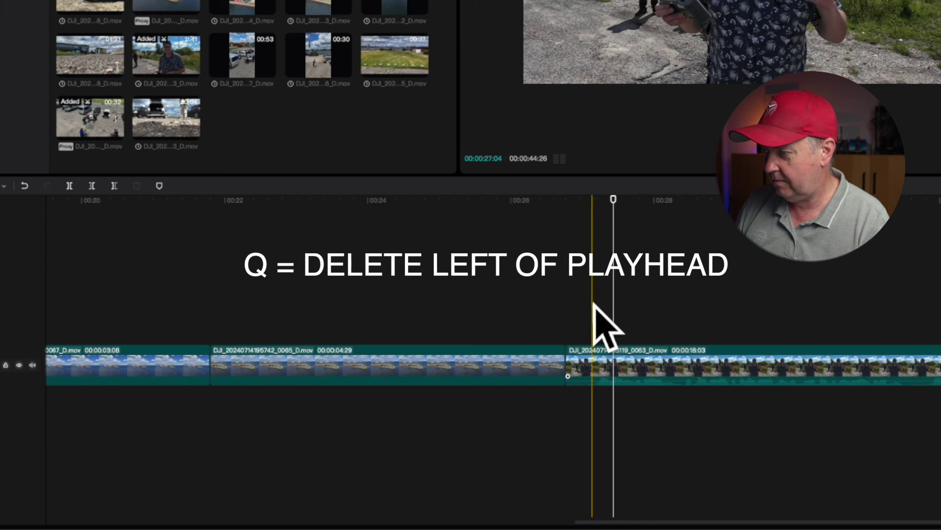
pyautogui.press('q')
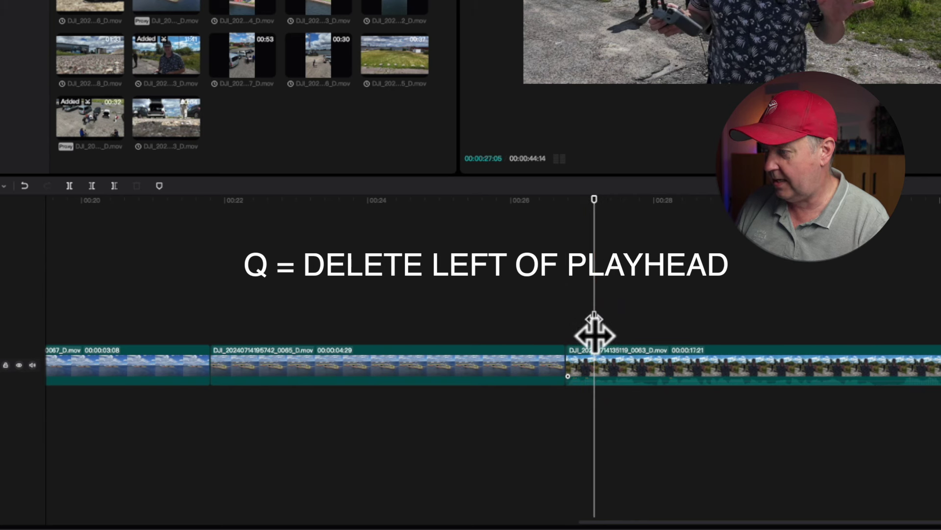
# Step: Play the talking clip to 00:00:41:03, delete everything after that point, and replay its ending
pyautogui.click(567, 312)
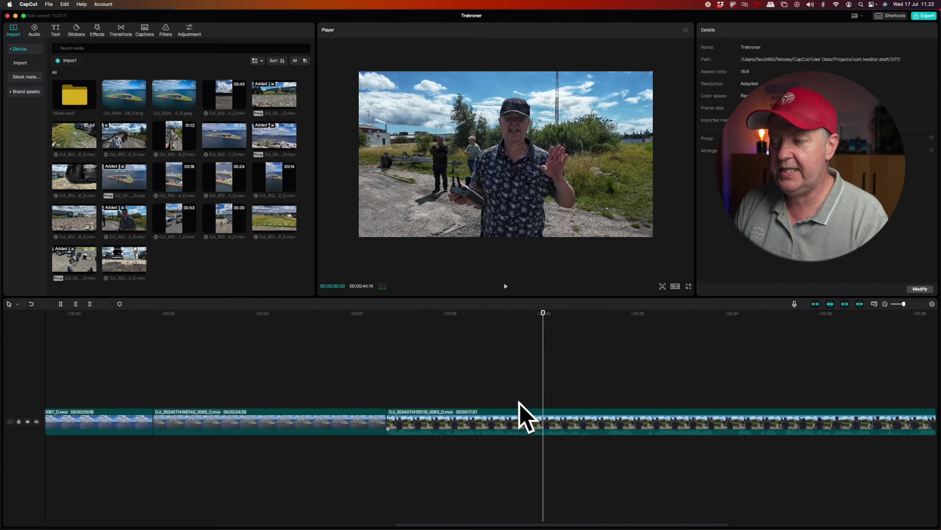
pyautogui.hscroll(5, 519, 402)
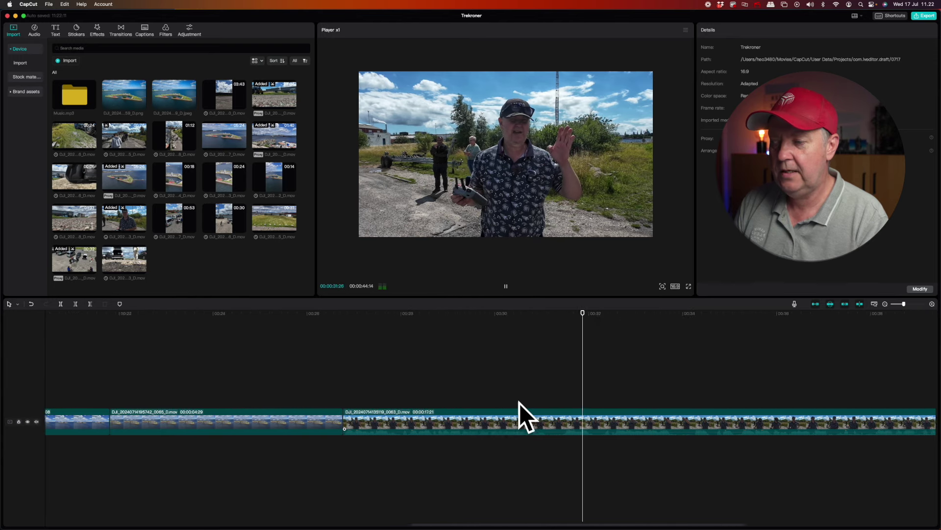
pyautogui.hscroll(8, 562, 411)
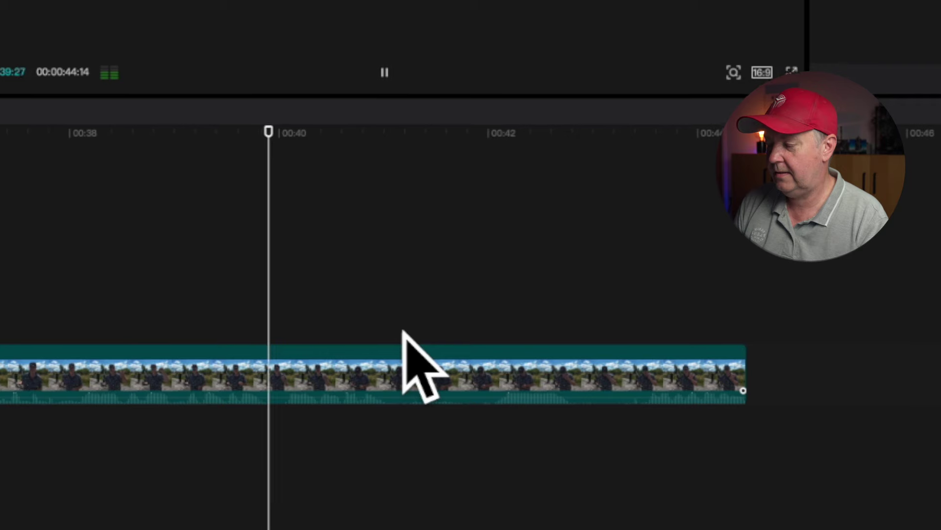
pyautogui.press('space')
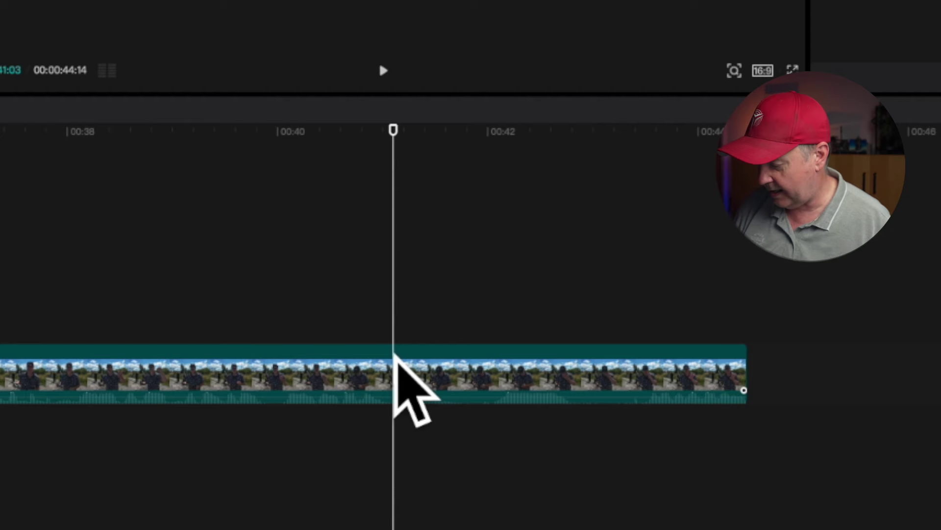
pyautogui.press('w')
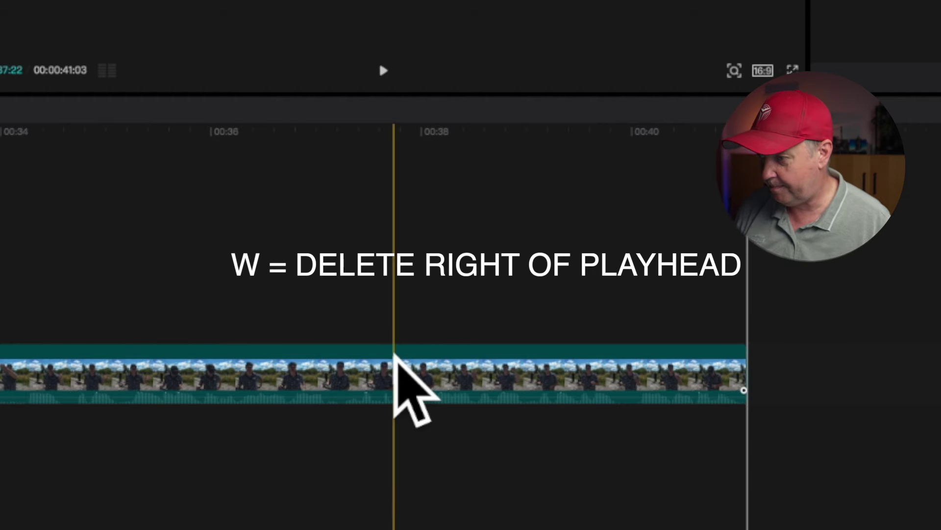
pyautogui.click(579, 373)
pyautogui.press('space')
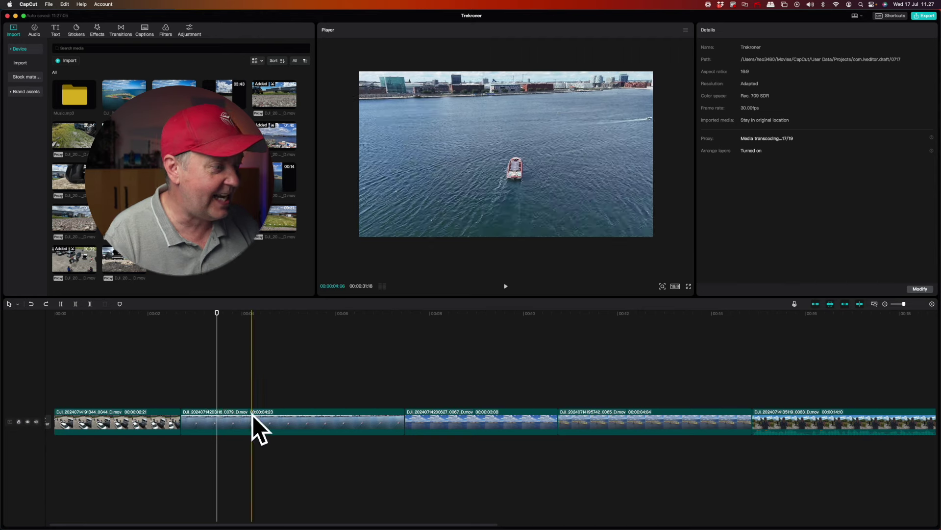
pyautogui.click(255, 416)
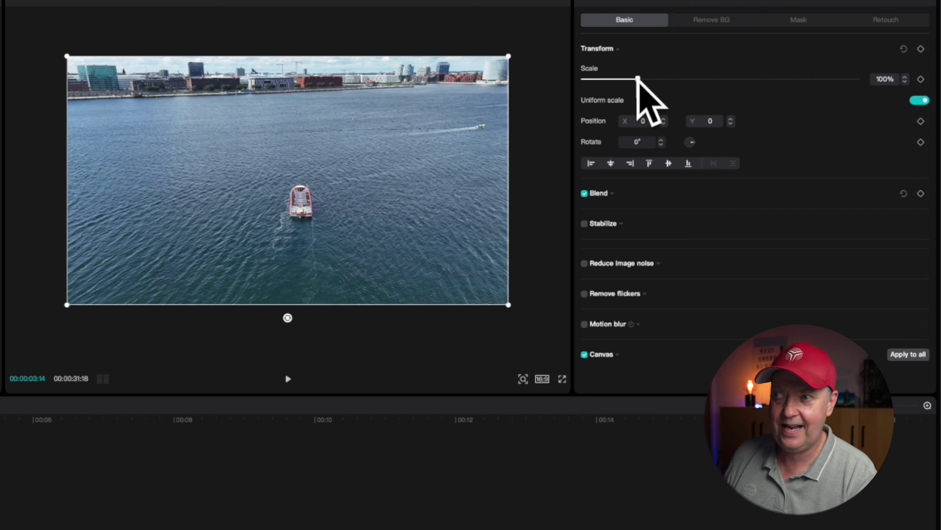
pyautogui.moveTo(637, 79); pyautogui.dragTo(647, 79)
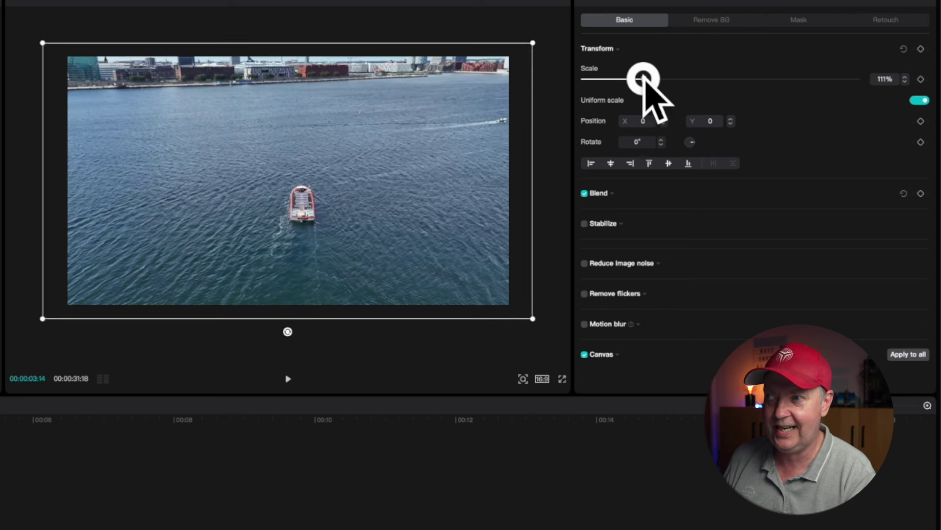
pyautogui.click(645, 121)
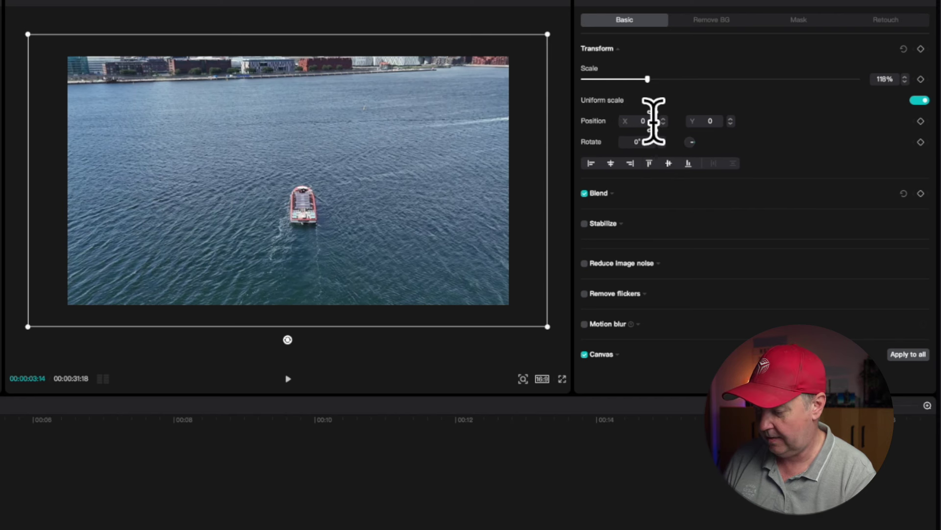
pyautogui.write('100')
pyautogui.press('Return')
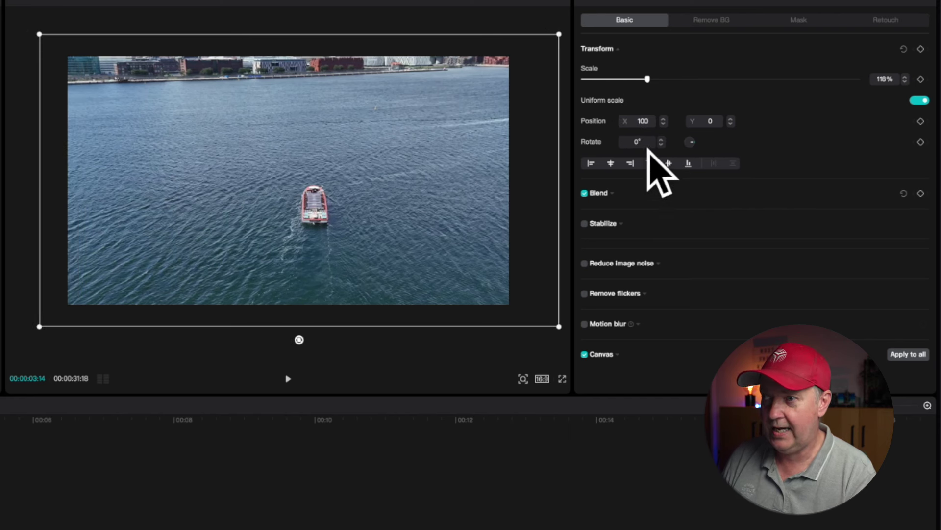
# Step: Rotate the boat clip to -5°
pyautogui.click(661, 143)
pyautogui.click(660, 143)
pyautogui.click(661, 143)
pyautogui.click(662, 143)
pyautogui.click(661, 143)
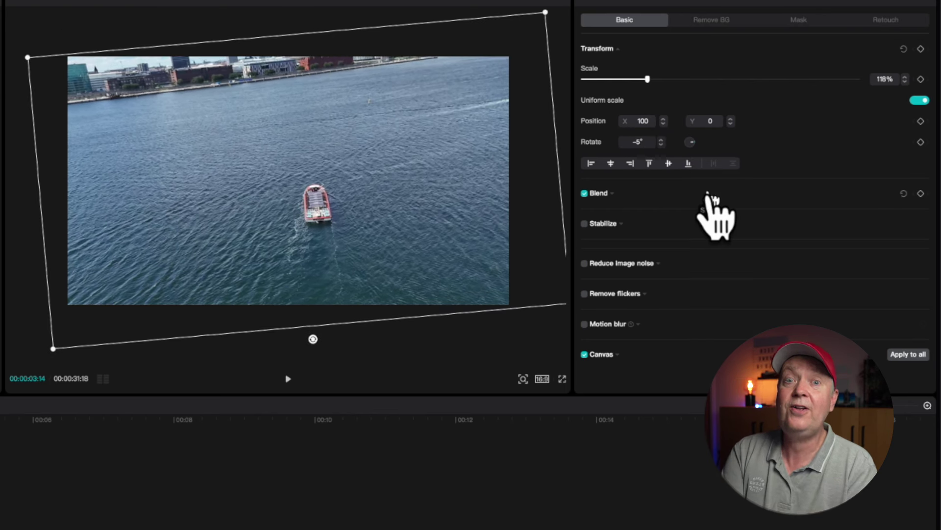
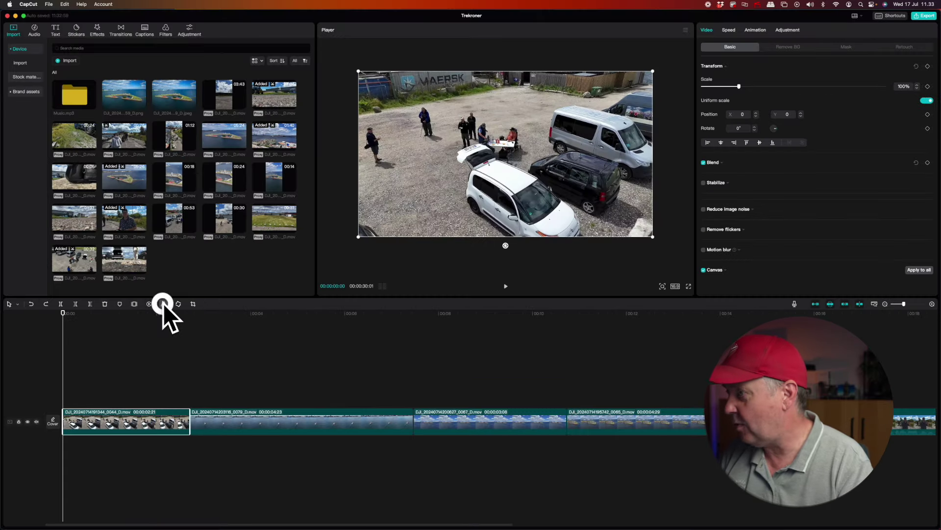
# Step: Mirror the opening car park clip twice and rotate it through four 90° turns to 360°
pyautogui.click(164, 303)
pyautogui.click(164, 304)
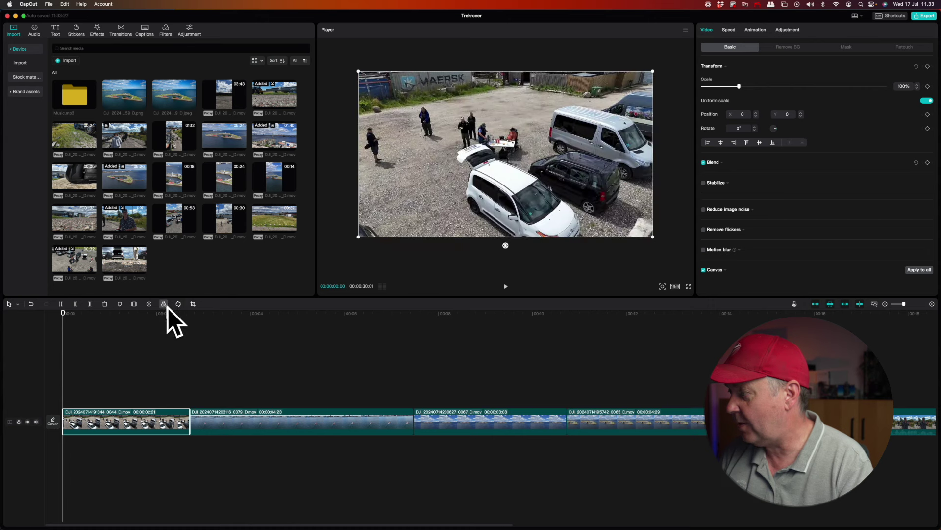
pyautogui.click(178, 303)
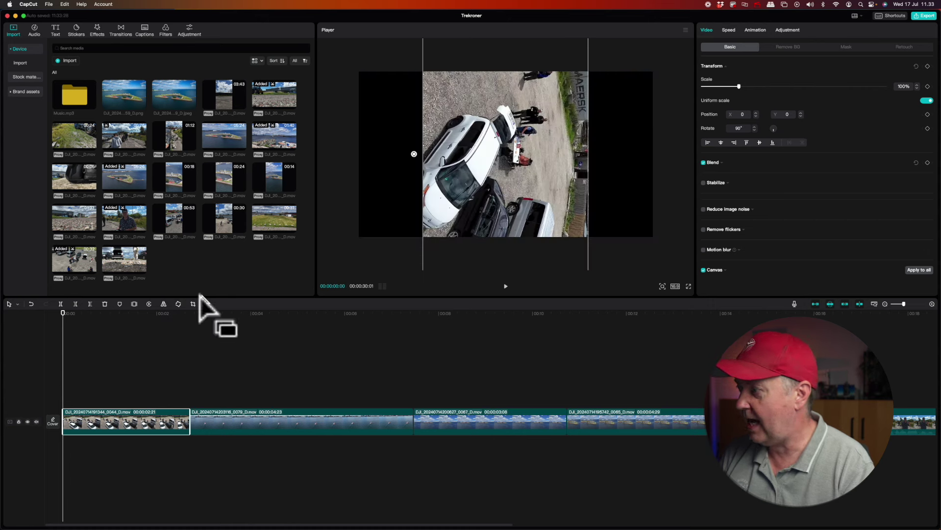
pyautogui.click(177, 304)
pyautogui.click(177, 304)
pyautogui.click(177, 304)
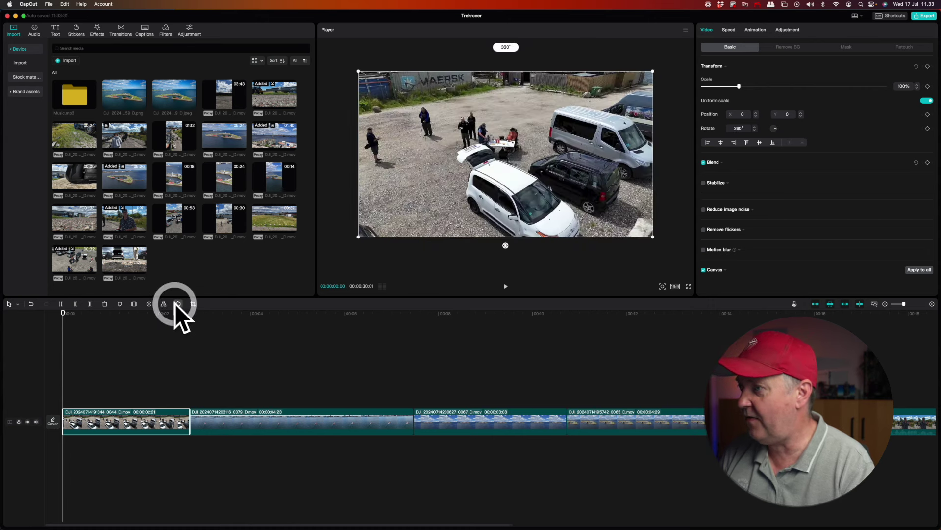
# Step: Crop the opening car park clip with a free ratio to the area around the people and cars, and play it
pyautogui.click(193, 304)
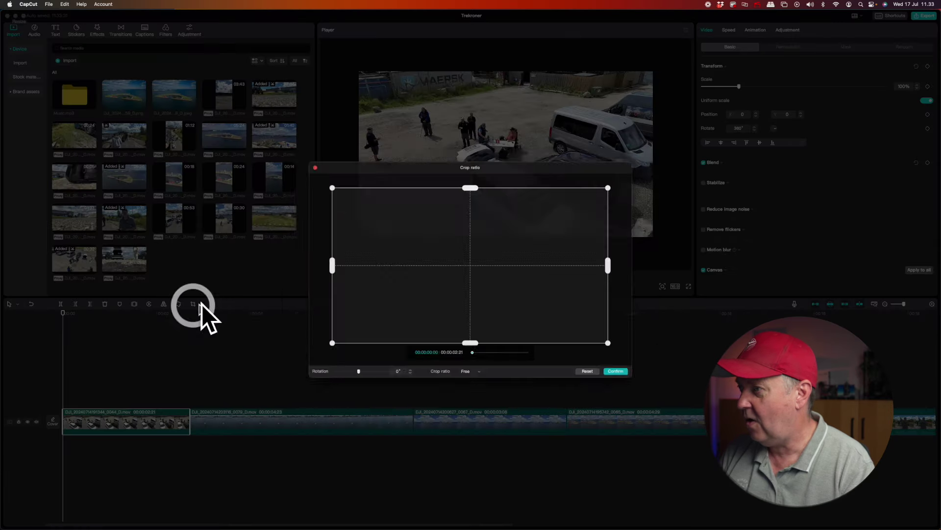
pyautogui.moveTo(322, 181); pyautogui.dragTo(360, 209)
pyautogui.moveTo(605, 341); pyautogui.dragTo(554, 315)
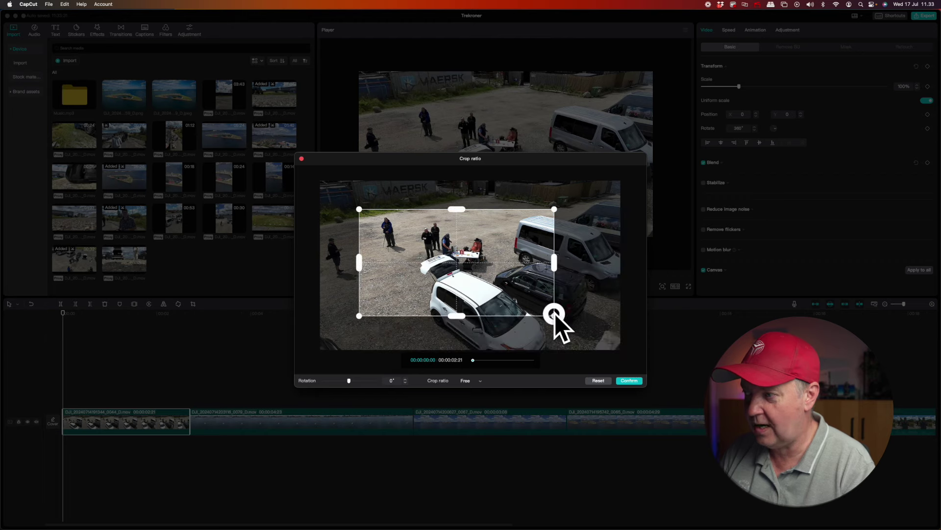
pyautogui.moveTo(498, 277); pyautogui.dragTo(507, 263)
pyautogui.click(628, 380)
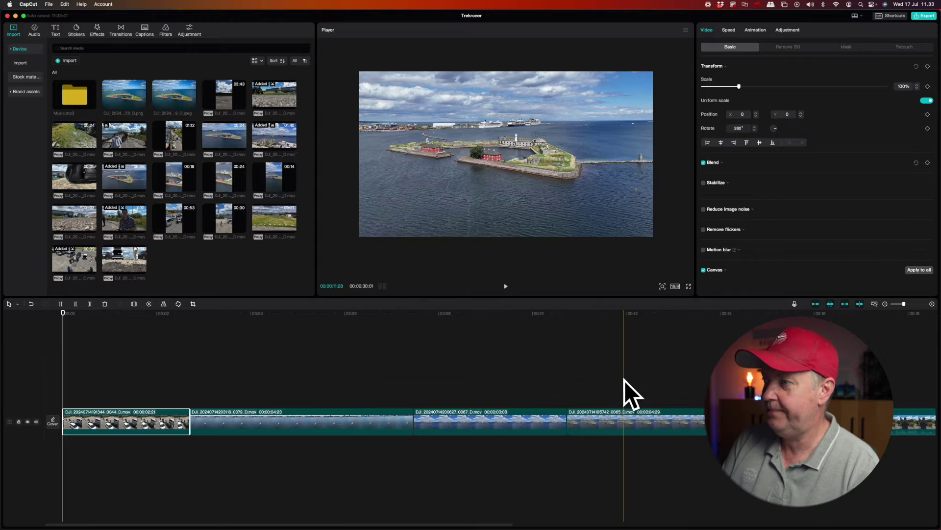
pyautogui.click(132, 383)
pyautogui.click(93, 383)
pyautogui.press('space')
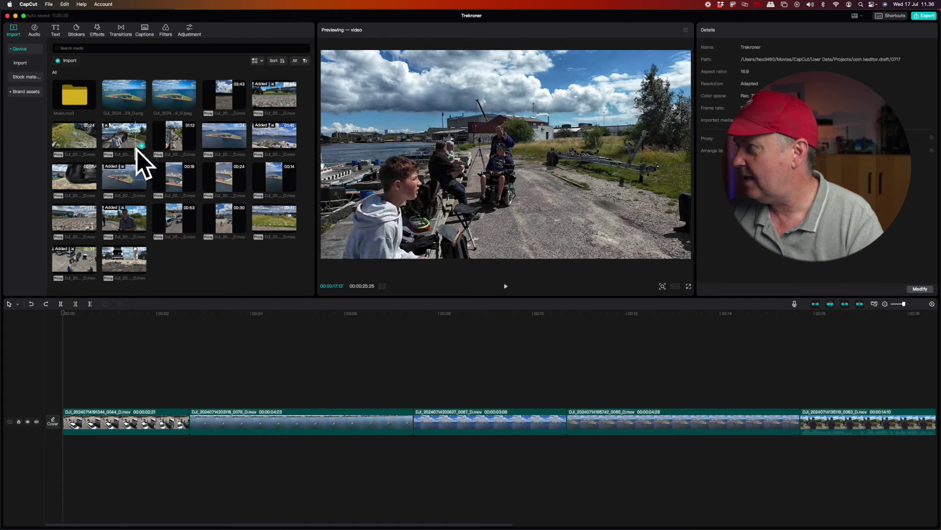
pyautogui.click(128, 137)
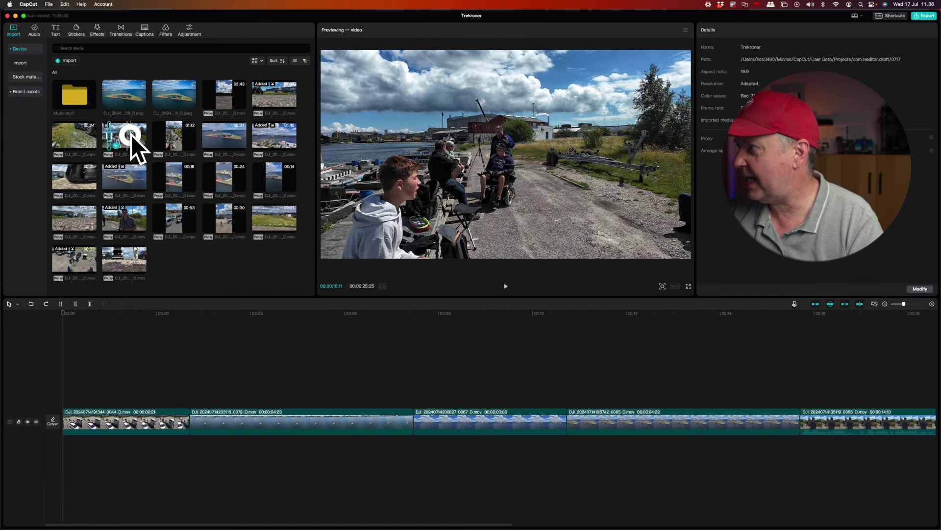
pyautogui.moveTo(128, 137); pyautogui.dragTo(126, 389)
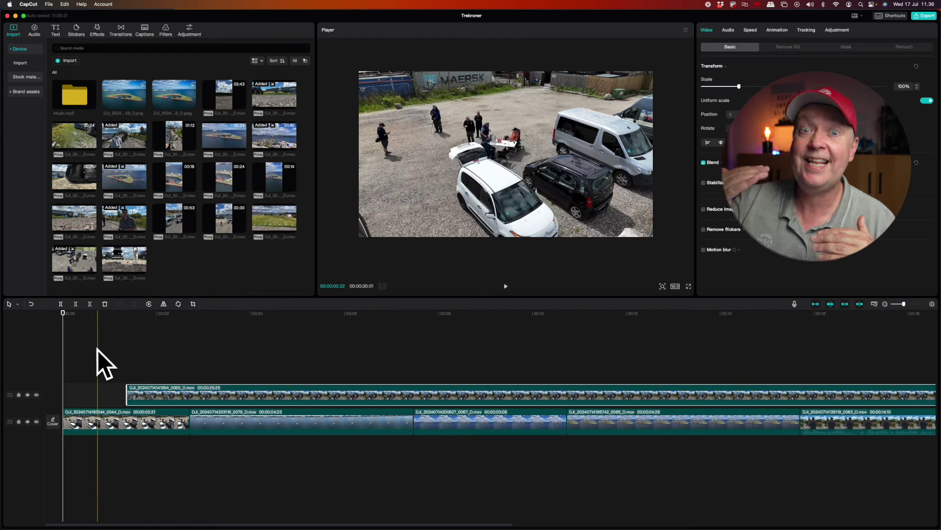
pyautogui.click(160, 313)
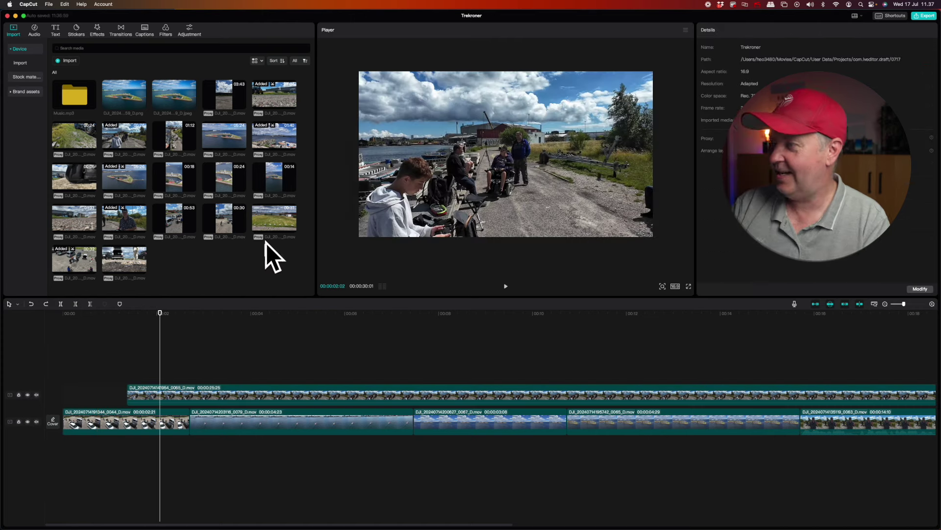
pyautogui.moveTo(271, 216); pyautogui.dragTo(158, 363)
pyautogui.moveTo(159, 331); pyautogui.dragTo(120, 331)
pyautogui.click(175, 353)
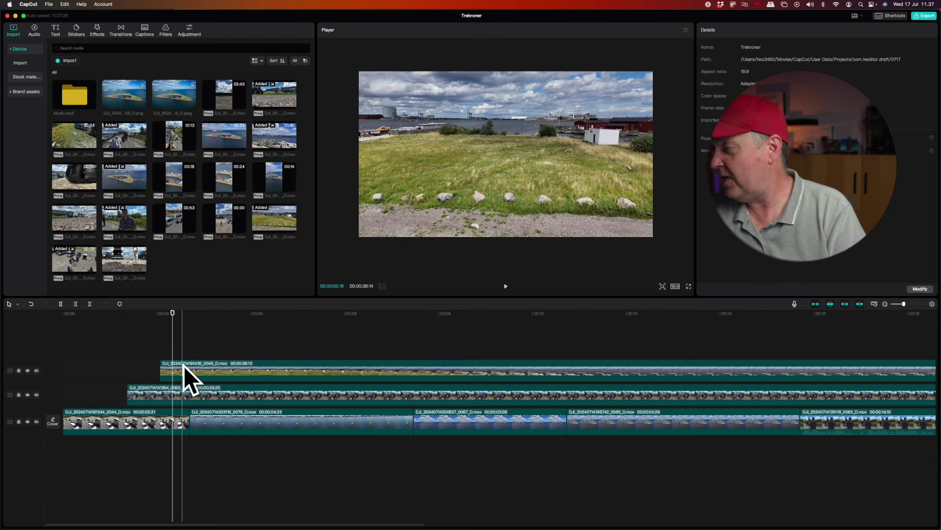
pyautogui.click(204, 367)
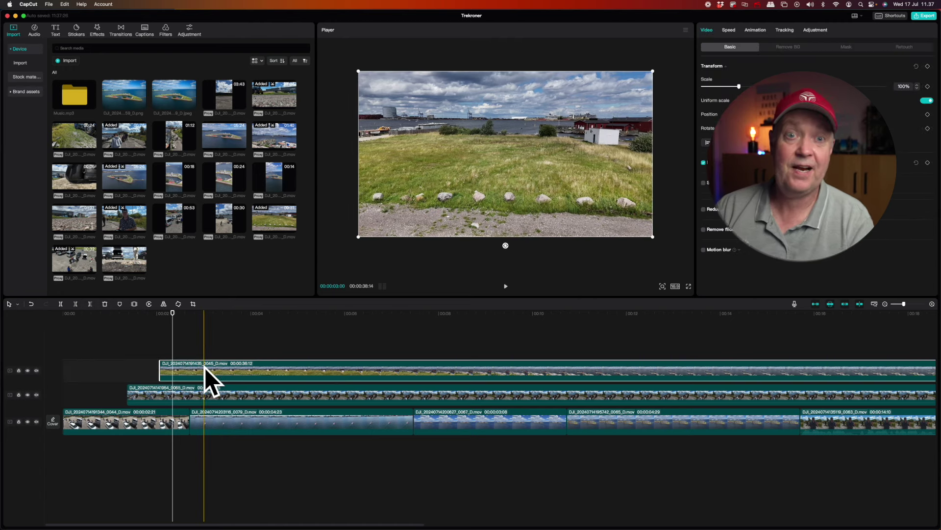
pyautogui.press('Delete')
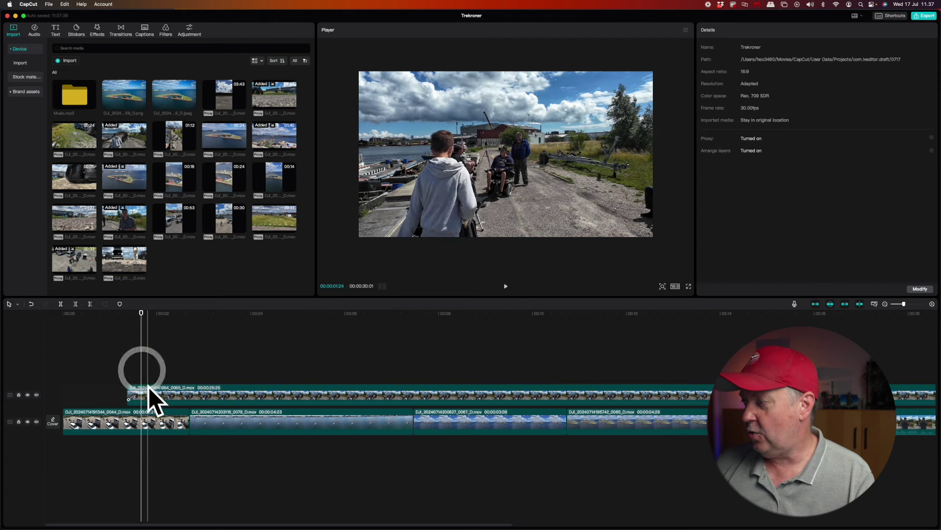
# Step: Scale the overlay clip to 58%, shrink it further into the lower-left corner of the frame, and play from 00:00:00:24
pyautogui.click(148, 387)
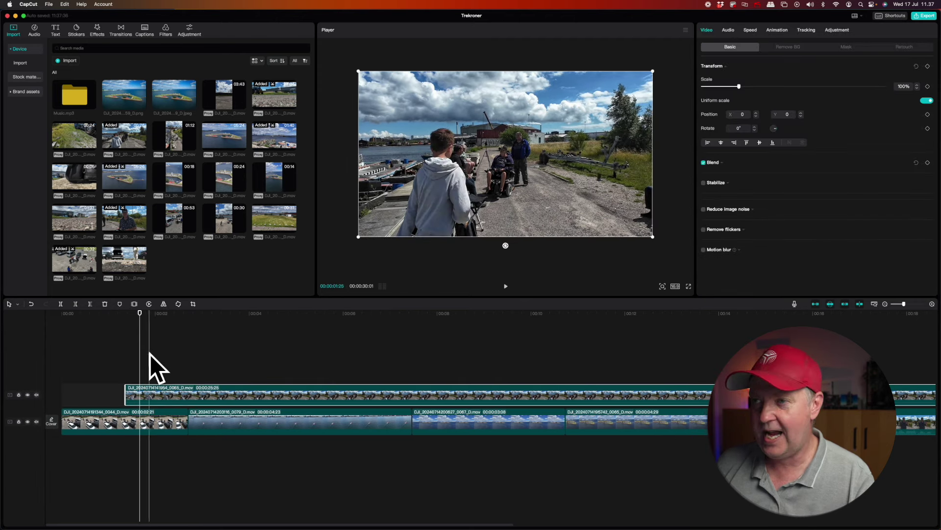
pyautogui.moveTo(740, 86); pyautogui.dragTo(724, 88)
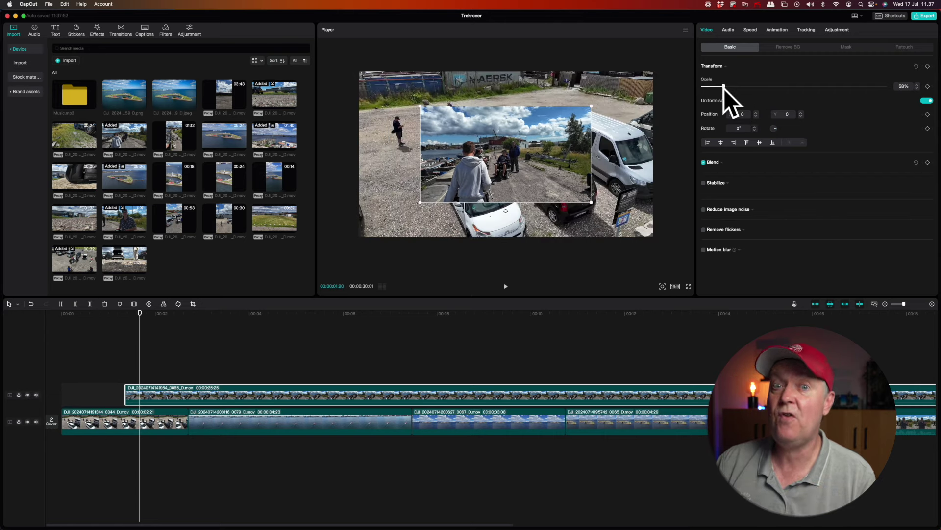
pyautogui.moveTo(527, 142); pyautogui.dragTo(475, 113)
pyautogui.moveTo(535, 172); pyautogui.dragTo(443, 201)
pyautogui.click(96, 334)
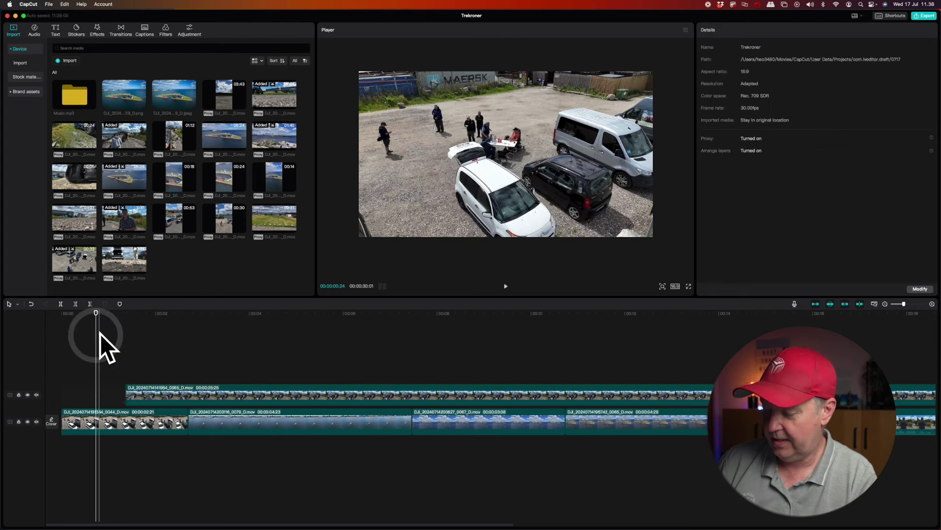
pyautogui.press('space')
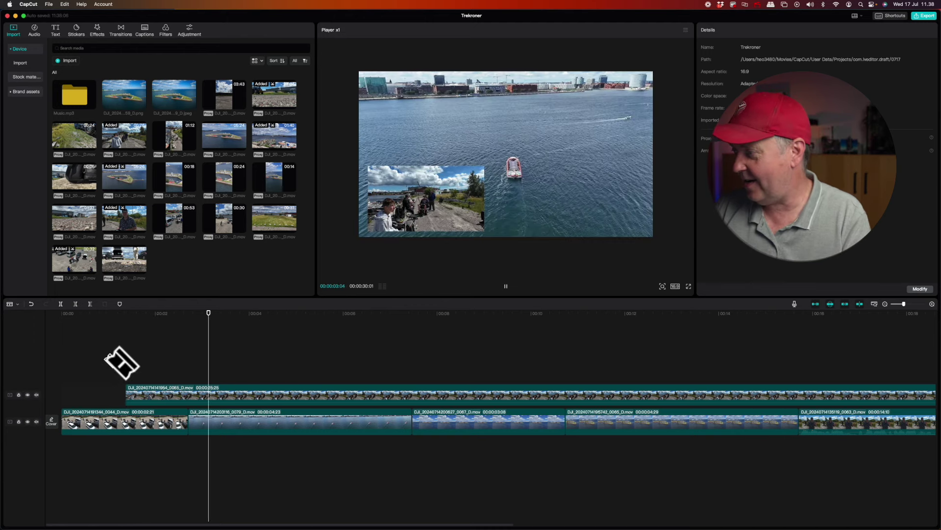
pyautogui.press('space')
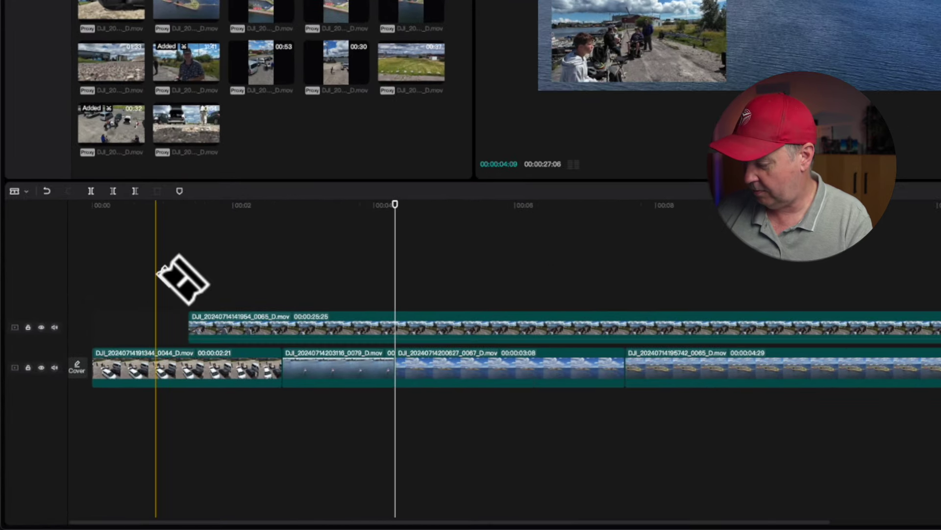
# Step: Undo the trim of the boat clip and shorten the overlay clip to a duration of about 00:00:02:22 instead
pyautogui.press('super+z')
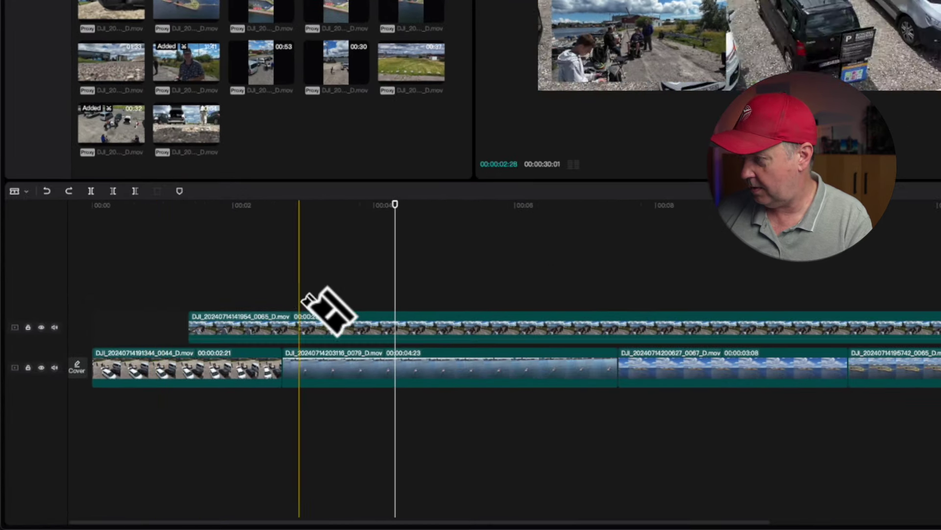
pyautogui.click(324, 328)
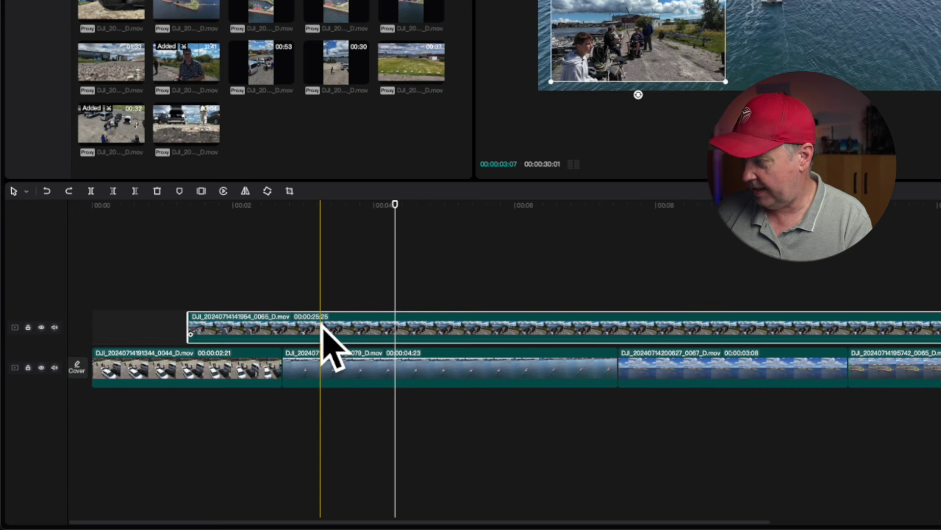
pyautogui.press('w')
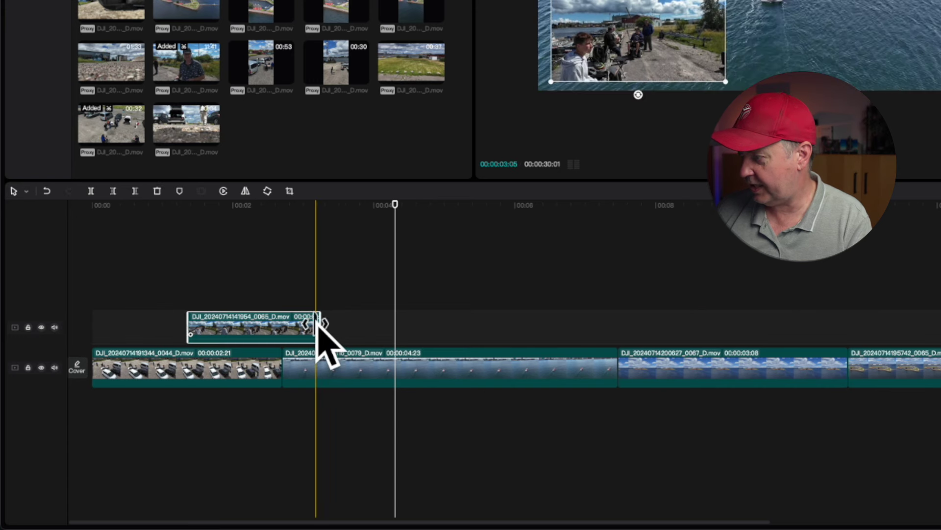
pyautogui.moveTo(319, 326); pyautogui.dragTo(381, 326)
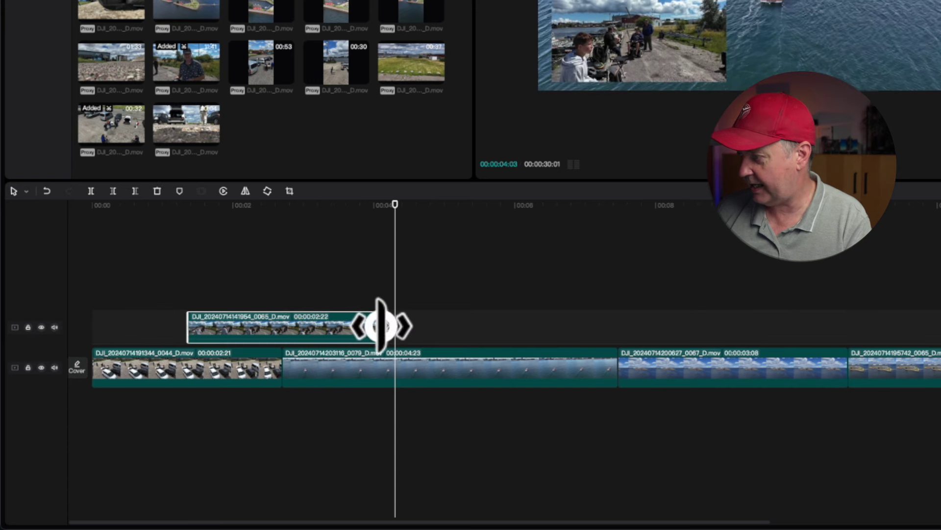
pyautogui.click(139, 289)
pyautogui.press('space')
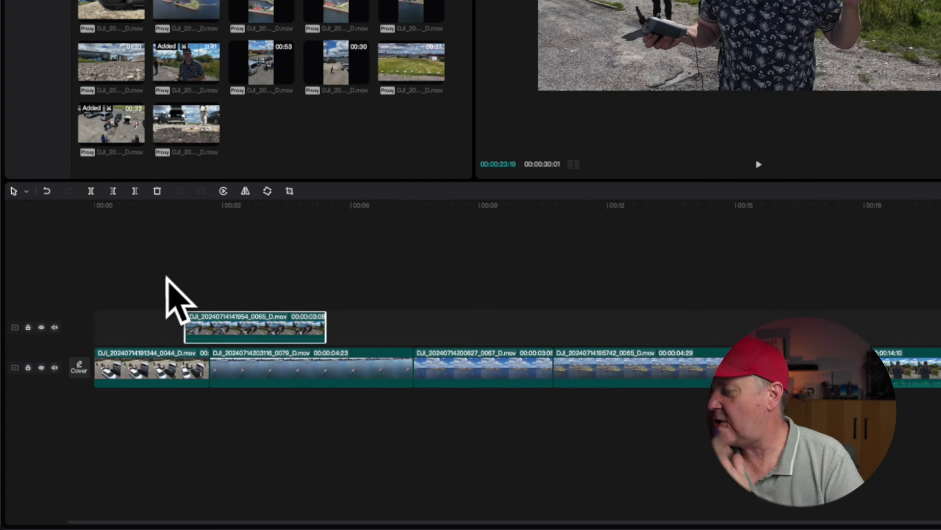
# Step: Align the overlay clip with the start of the boat clip, extend it to a duration of 00:00:04:23, and play the section
pyautogui.click(167, 282)
pyautogui.click(206, 319)
pyautogui.moveTo(206, 319); pyautogui.dragTo(230, 321)
pyautogui.moveTo(348, 321); pyautogui.dragTo(413, 321)
pyautogui.click(190, 268)
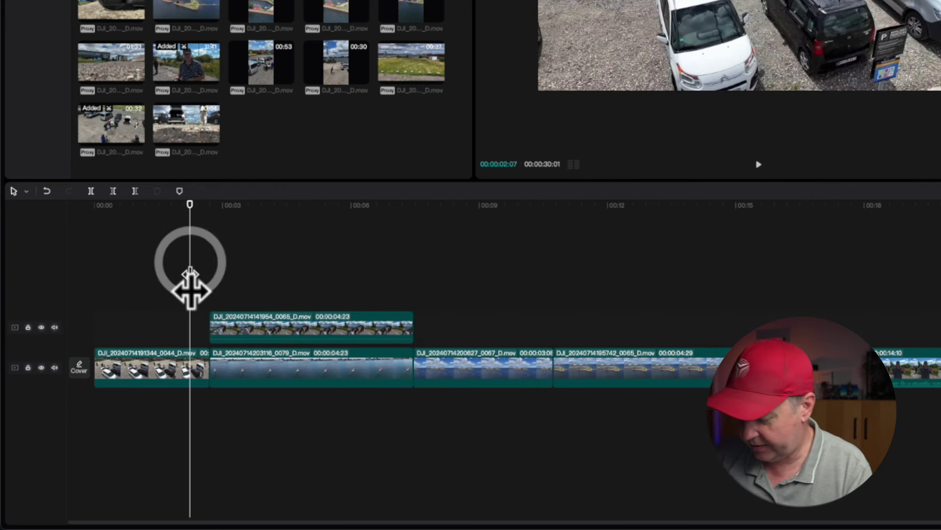
pyautogui.press('space')
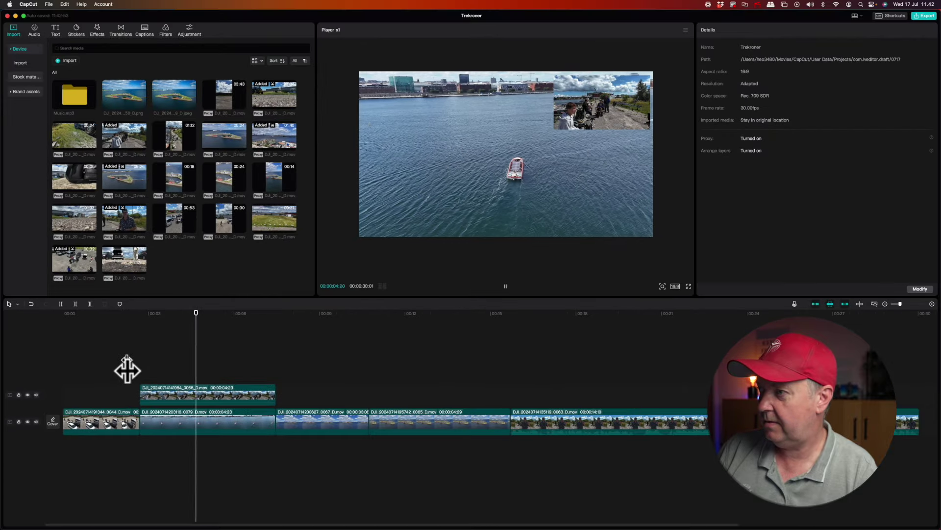
# Step: Move the overlay clip to the upper-left corner of the frame at X -1233, Y 681, and play the sequence up to 00:00:13:19
pyautogui.press('space')
pyautogui.click(196, 393)
pyautogui.moveTo(608, 105); pyautogui.dragTo(416, 104)
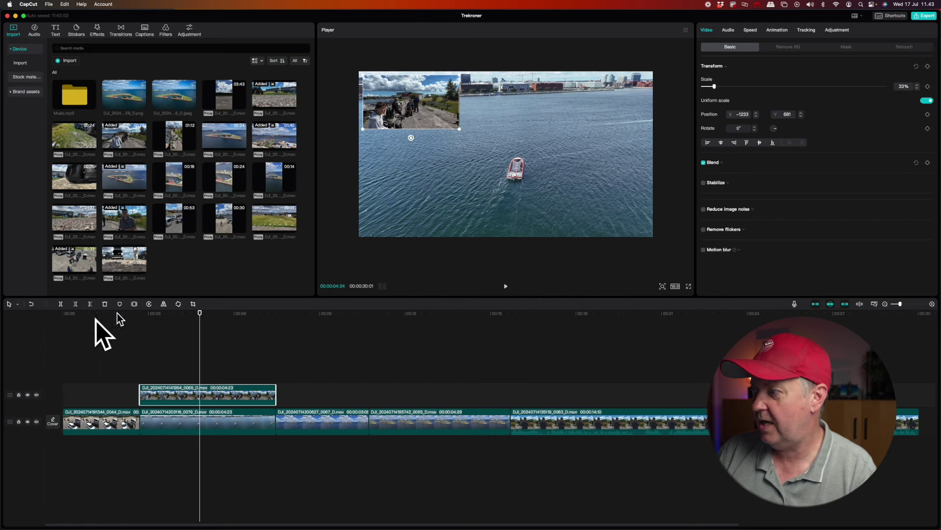
pyautogui.click(99, 351)
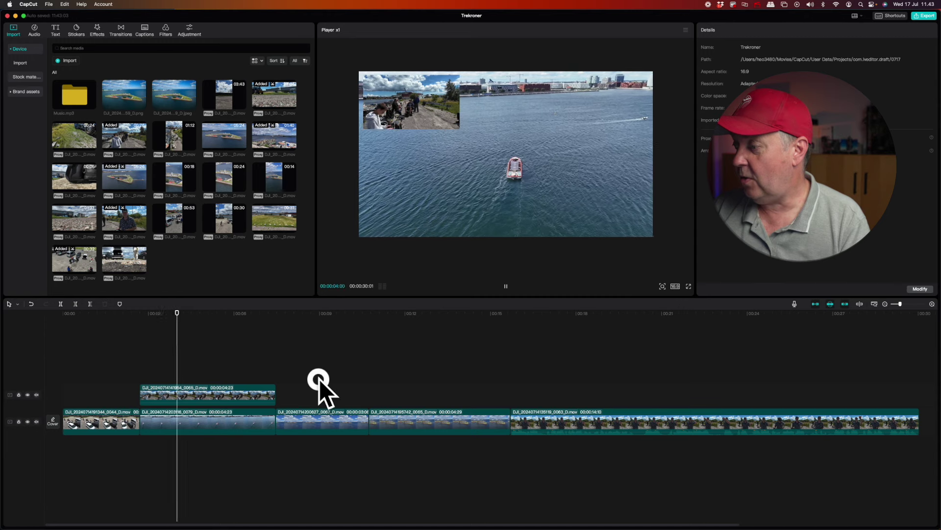
pyautogui.click(318, 384)
pyautogui.press('space')
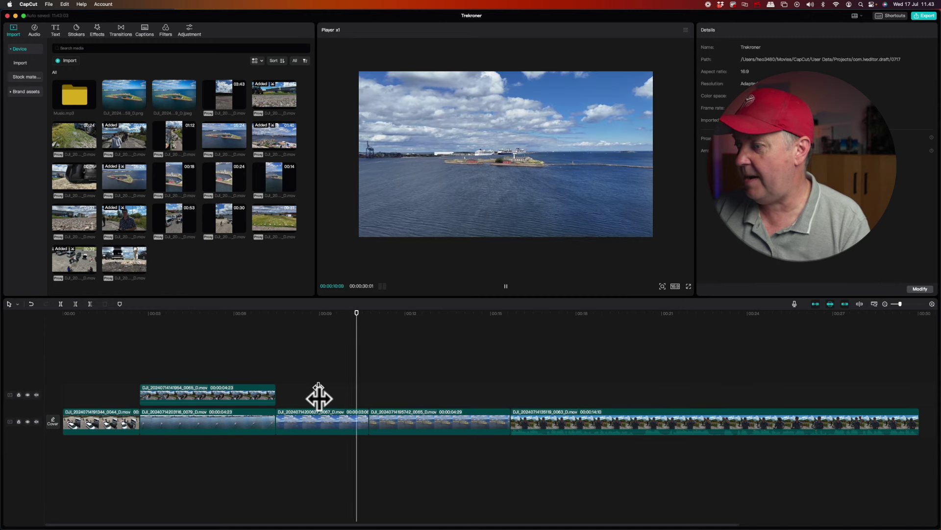
pyautogui.press('space')
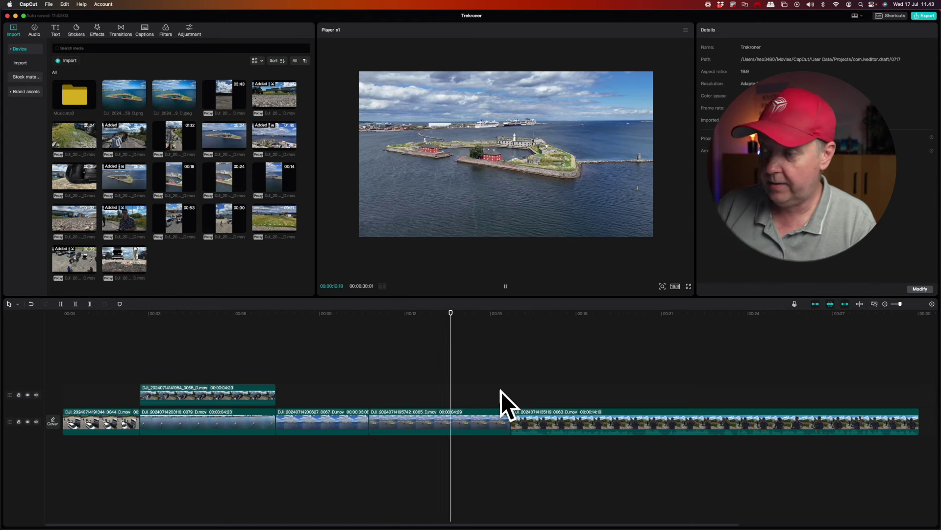
pyautogui.click(452, 391)
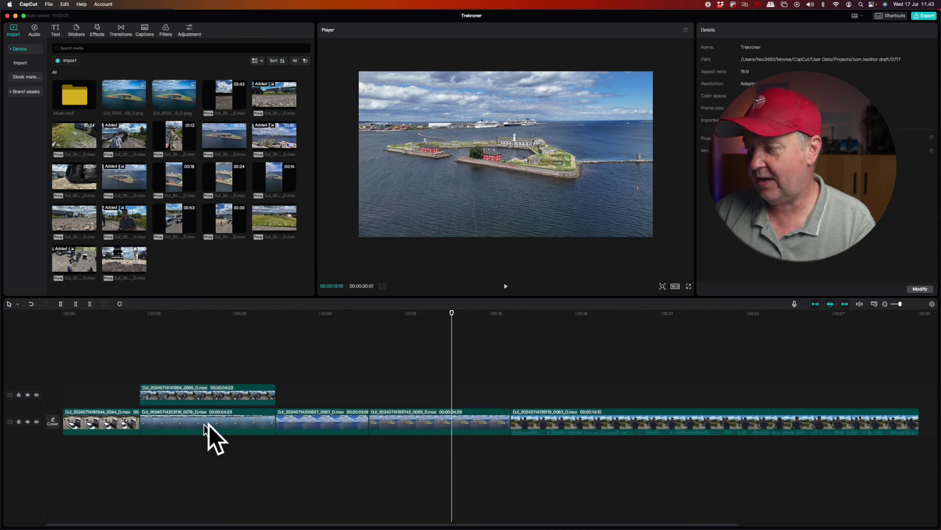
pyautogui.click(545, 423)
pyautogui.moveTo(549, 419); pyautogui.dragTo(291, 428)
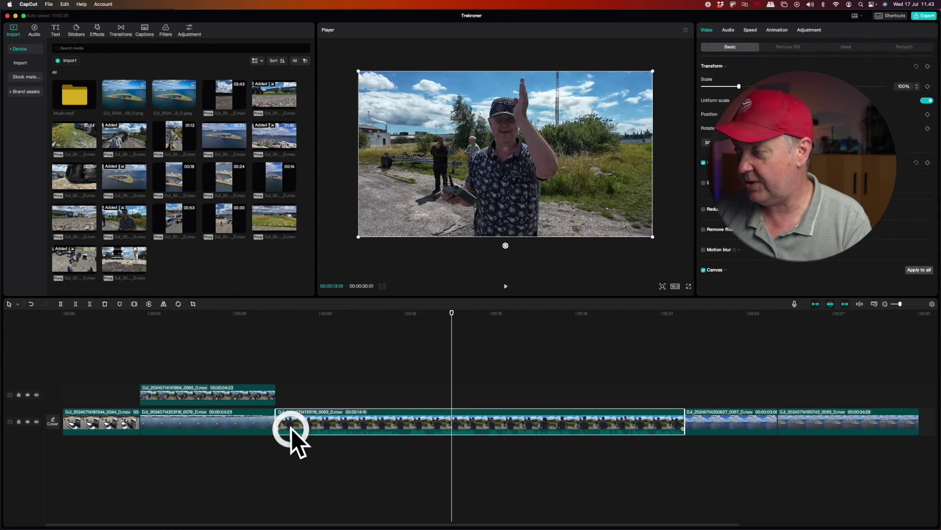
pyautogui.click(222, 342)
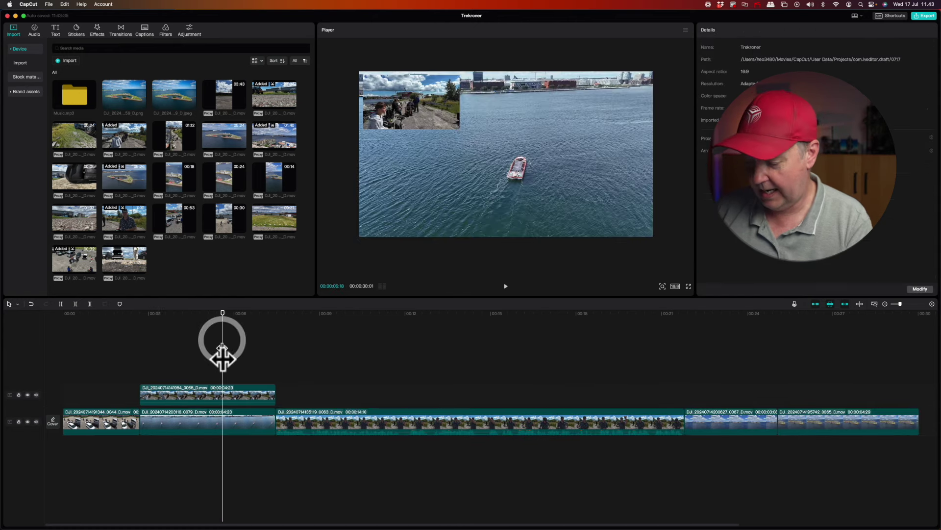
pyautogui.press('space')
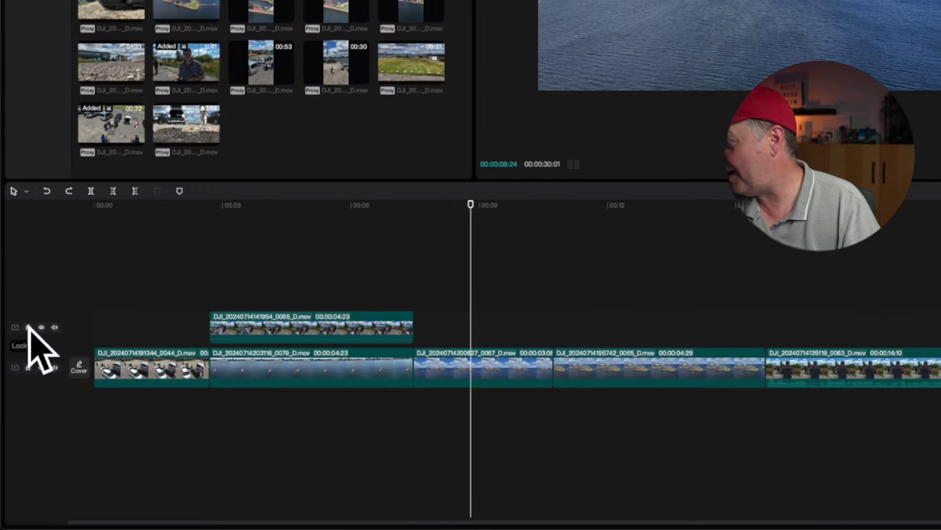
# Step: Lock the overlay track above the main track
pyautogui.click(25, 372)
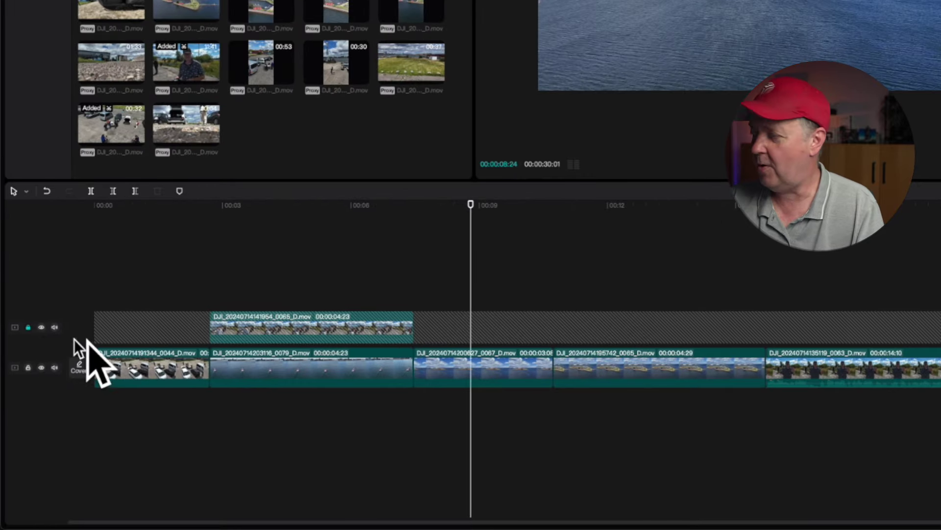
# Step: Hide the overlay track and play the boat clip up to 00:00:04:07 without the picture-in-picture
pyautogui.moveTo(277, 358)
pyautogui.mouseDown()
pyautogui.moveTo(407, 357)
pyautogui.moveTo(273, 367)
pyautogui.mouseUp()
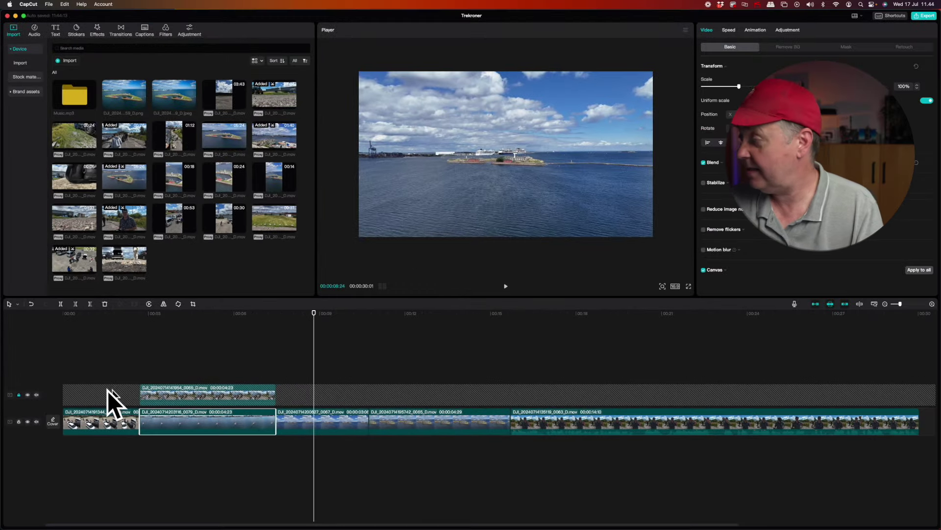
pyautogui.click(28, 394)
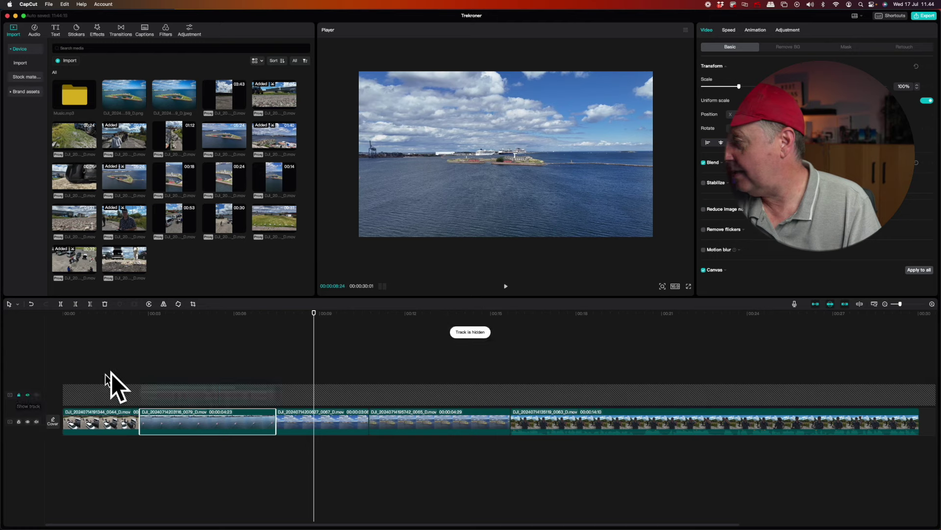
pyautogui.click(127, 372)
pyautogui.click(152, 366)
pyautogui.press('space')
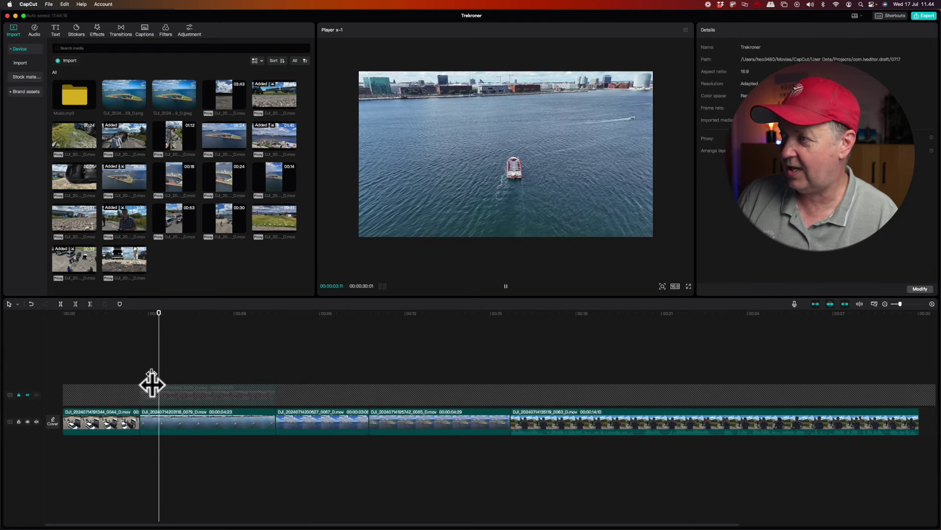
pyautogui.press('l')
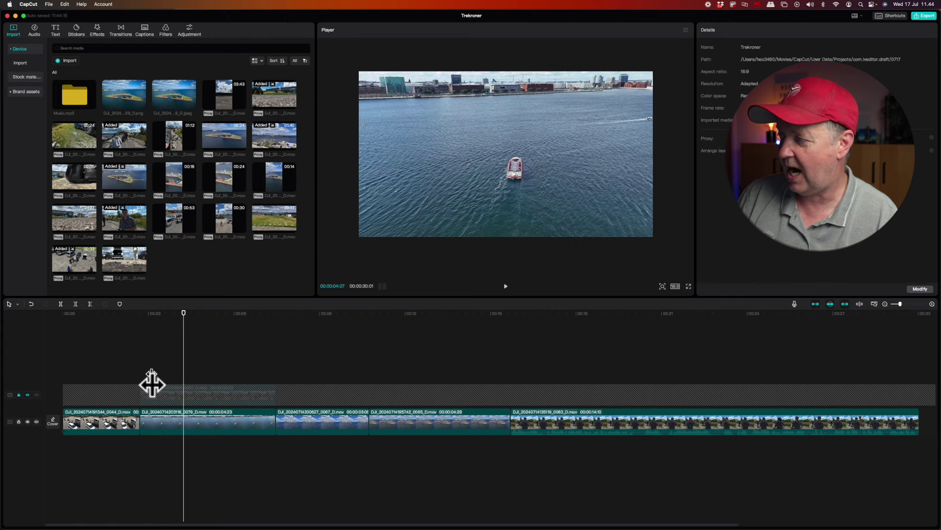
# Step: Show the overlay track again and unlock it
pyautogui.click(28, 395)
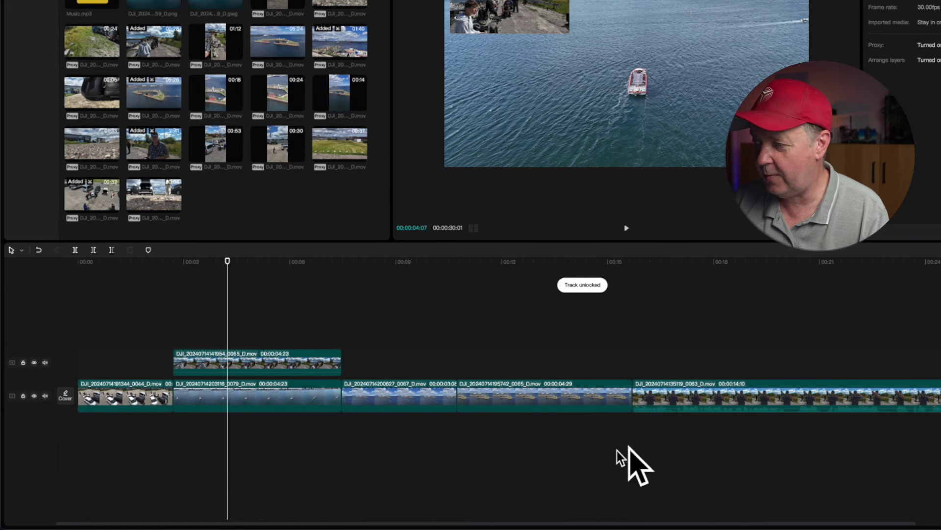
# Step: Mute the main track while playing the talking clip around 00:00:18:06, and restore its sound
pyautogui.click(687, 446)
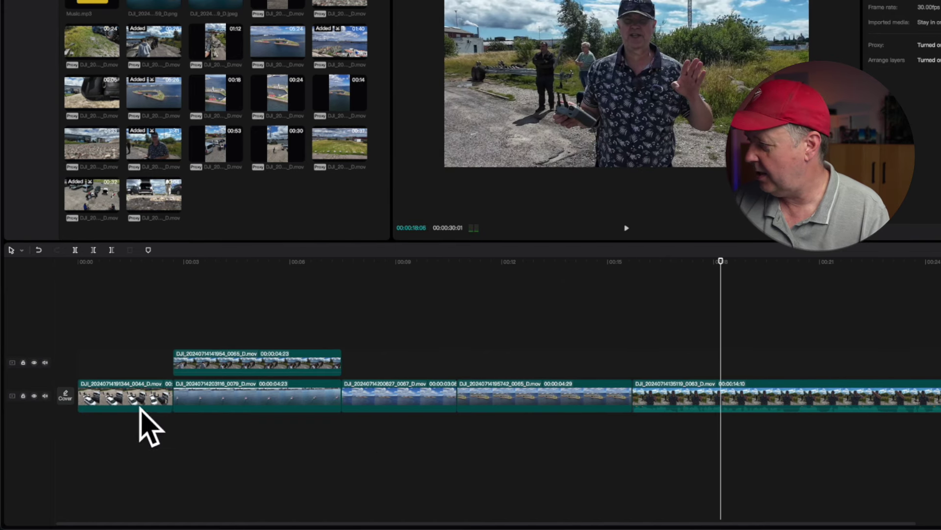
pyautogui.click(44, 396)
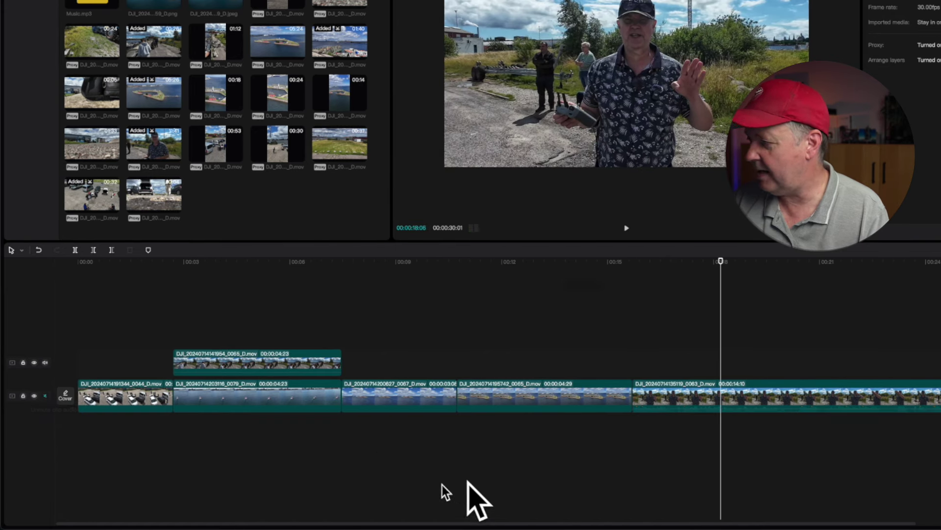
pyautogui.click(650, 439)
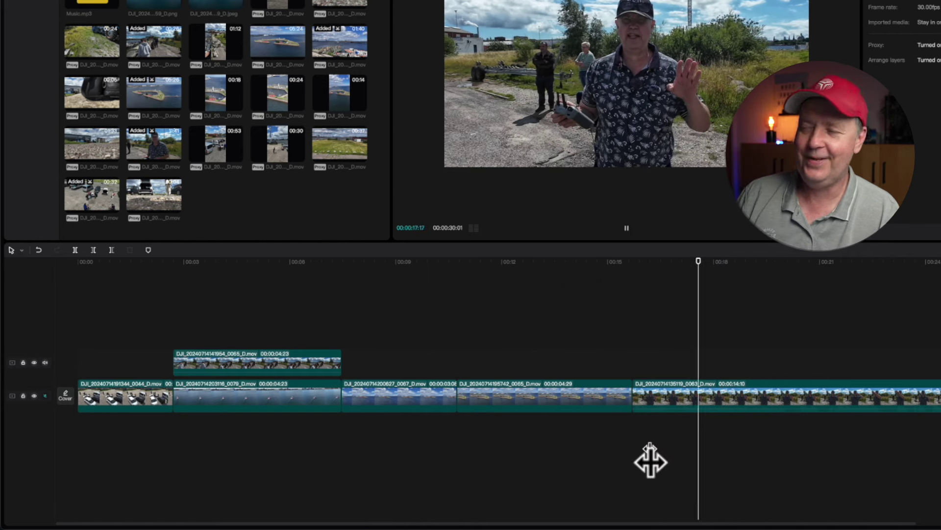
pyautogui.press('Left')
pyautogui.press('Left')
pyautogui.press('Left')
pyautogui.press('Left')
pyautogui.press('Left')
pyautogui.press('Left')
pyautogui.press('Left')
pyautogui.press('Left')
pyautogui.press('Left')
pyautogui.press('Left')
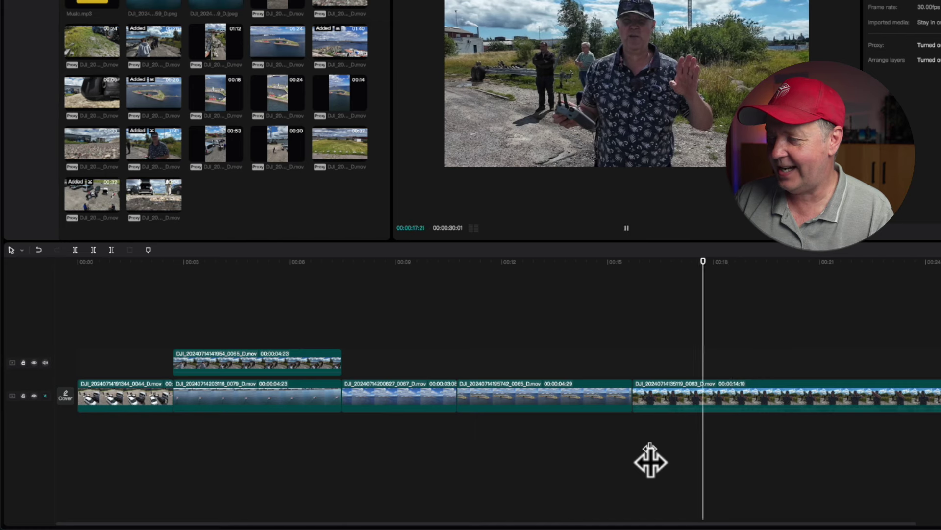
pyautogui.press('space')
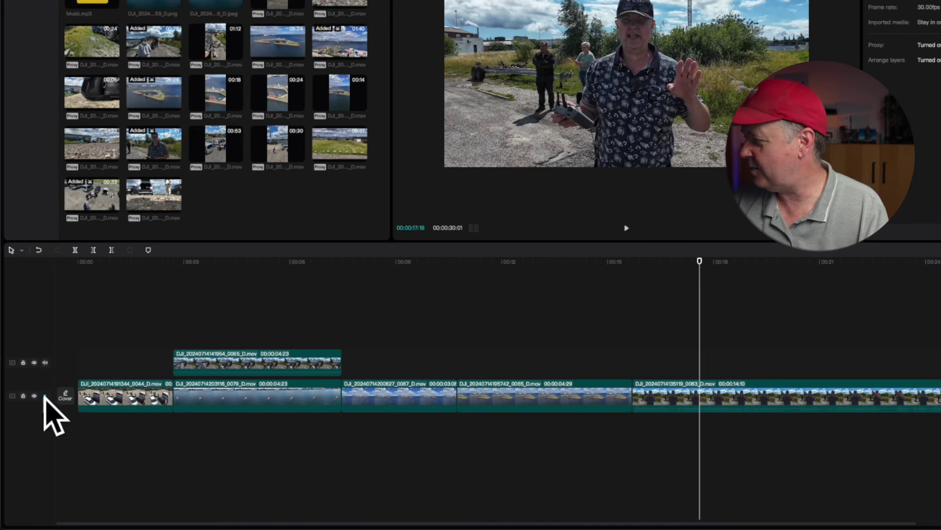
pyautogui.click(45, 395)
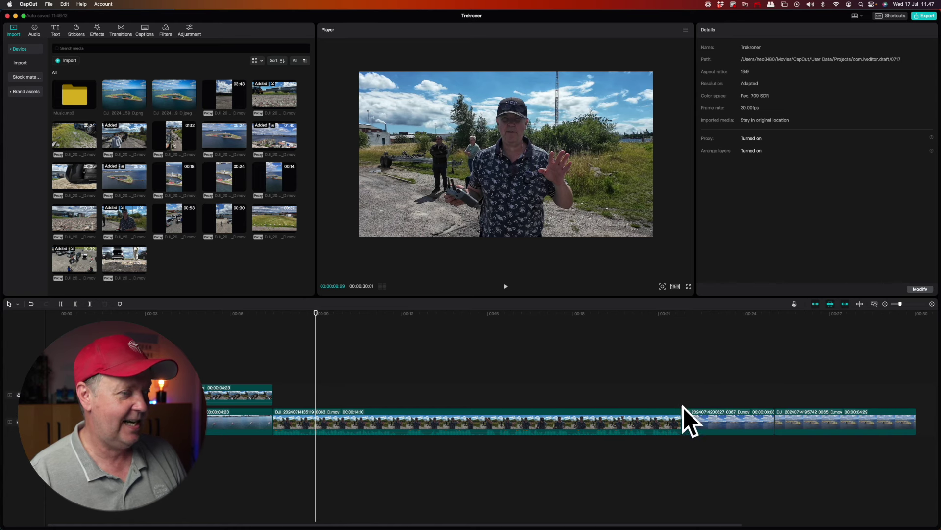
pyautogui.click(679, 385)
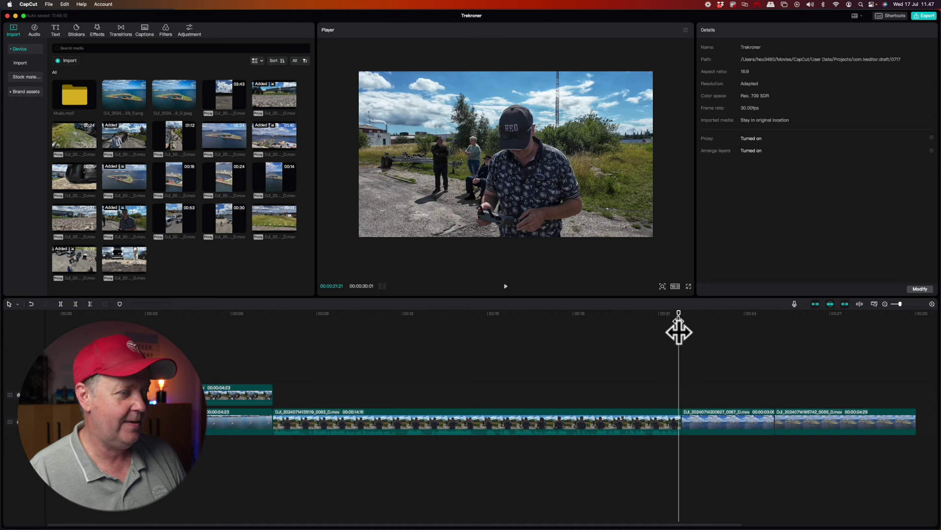
pyautogui.moveTo(678, 332); pyautogui.dragTo(681, 330)
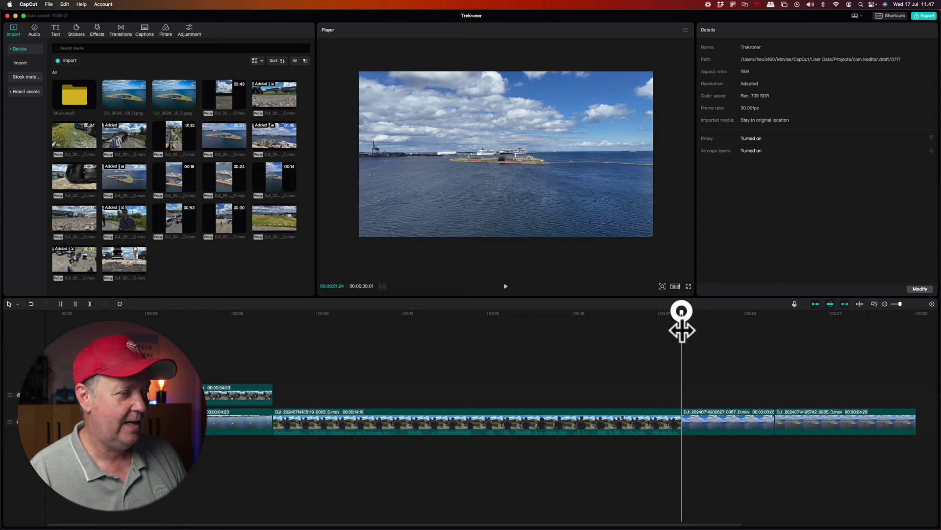
pyautogui.click(899, 303)
pyautogui.moveTo(899, 302); pyautogui.dragTo(907, 303)
pyautogui.hscroll(5, 544, 355)
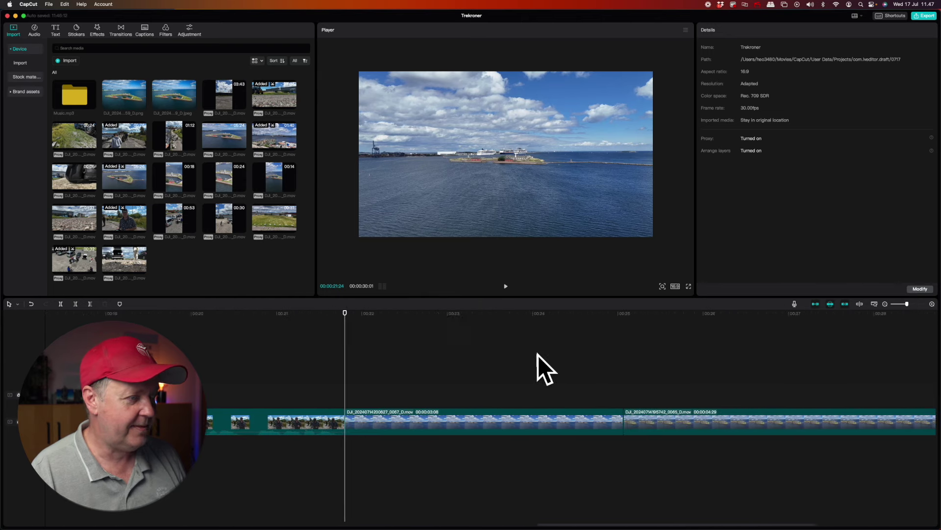
pyautogui.click(489, 420)
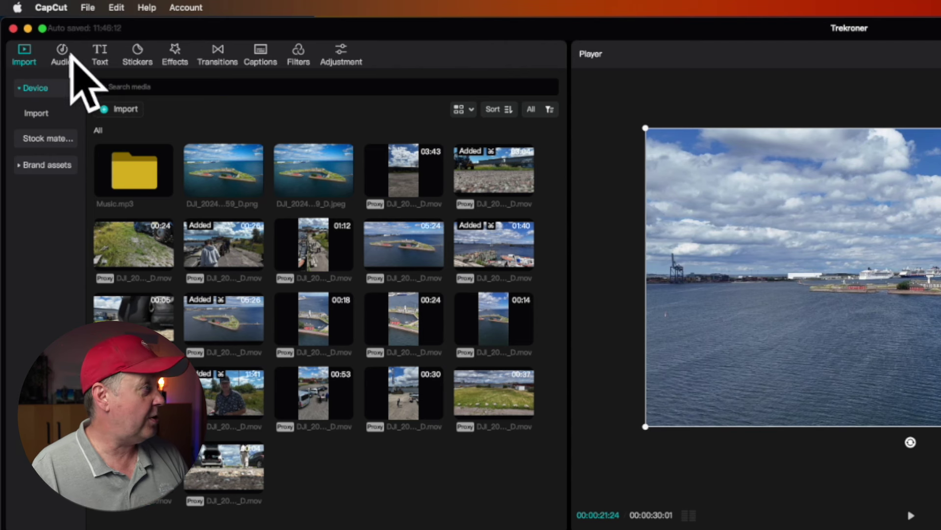
pyautogui.click(99, 49)
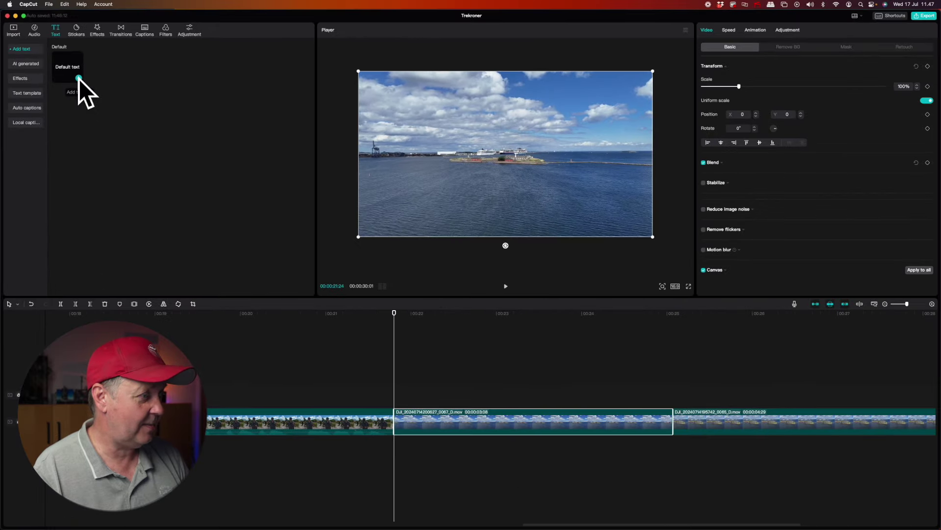
pyautogui.click(142, 141)
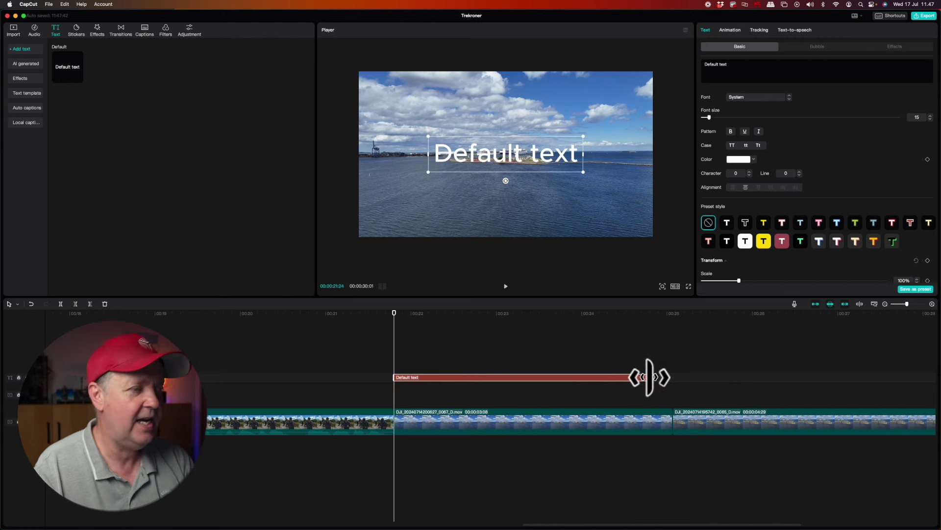
pyautogui.moveTo(650, 377); pyautogui.dragTo(673, 379)
# Step: Replace the default text with "Trekroner Fortress"
pyautogui.moveTo(741, 64); pyautogui.dragTo(652, 55)
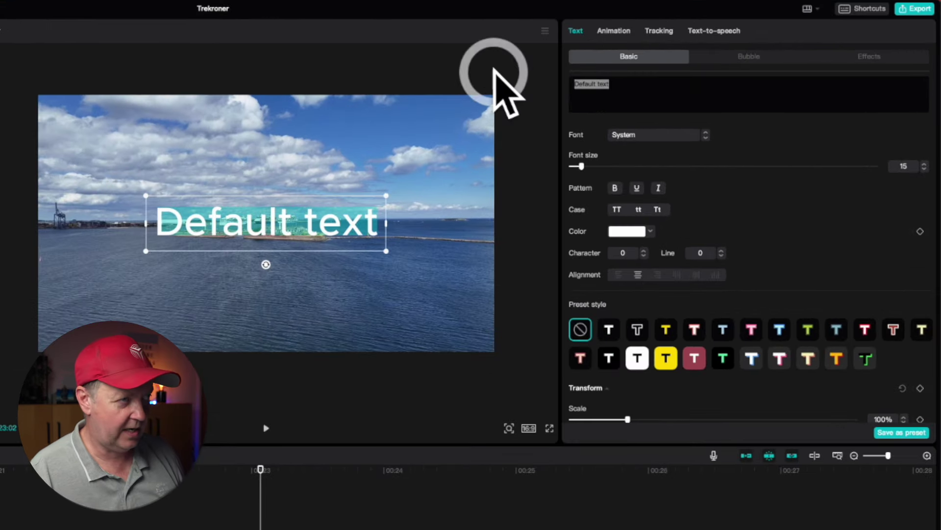
pyautogui.write('Trek')
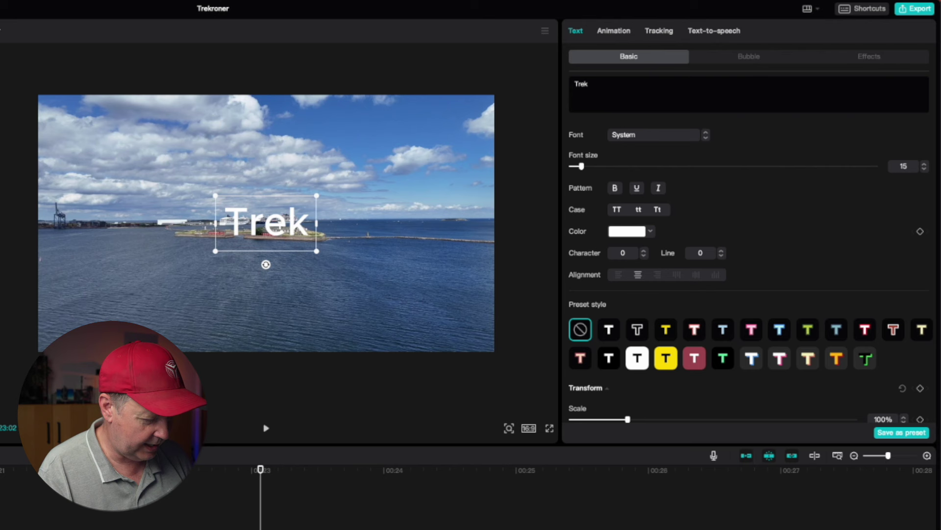
pyautogui.write('roner Forte')
pyautogui.press('BackSpace')
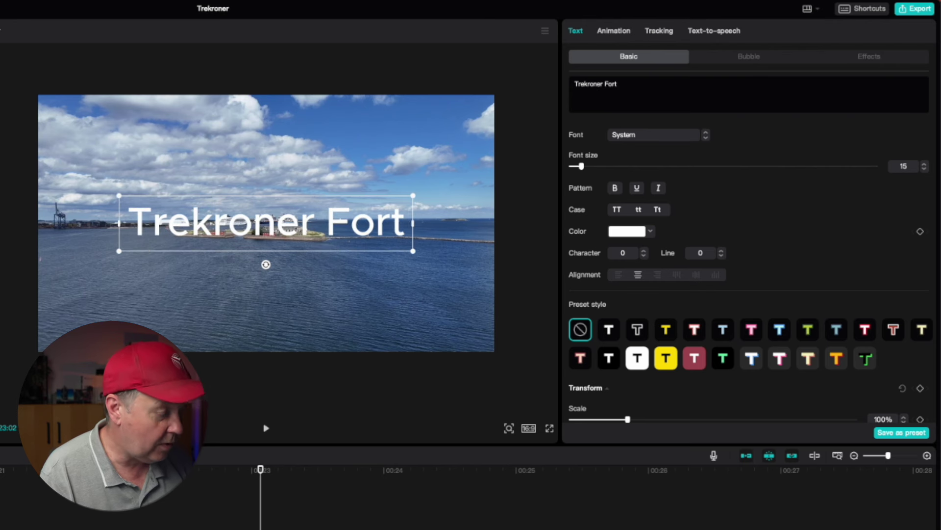
pyautogui.write('ress')
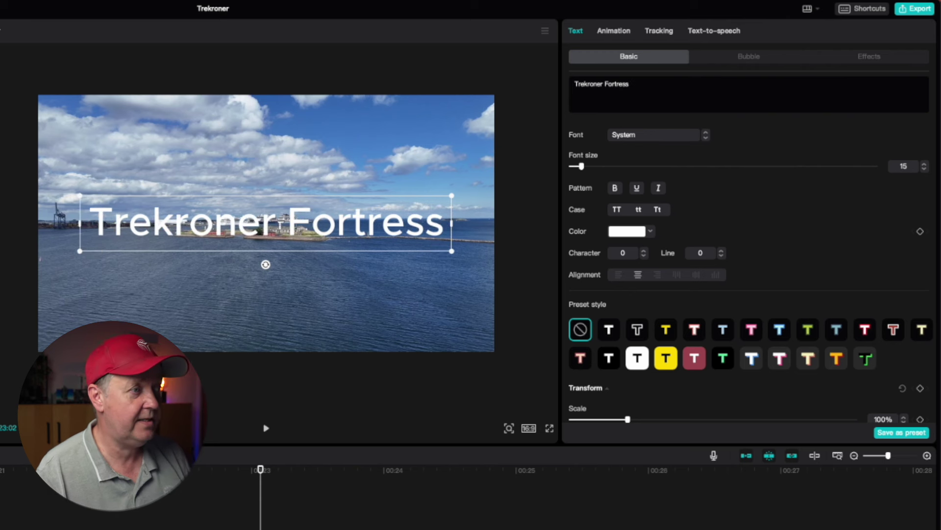
# Step: Move the title down onto the water below the fortress and play the shot up to 00:00:22:08
pyautogui.moveTo(216, 233); pyautogui.dragTo(215, 294)
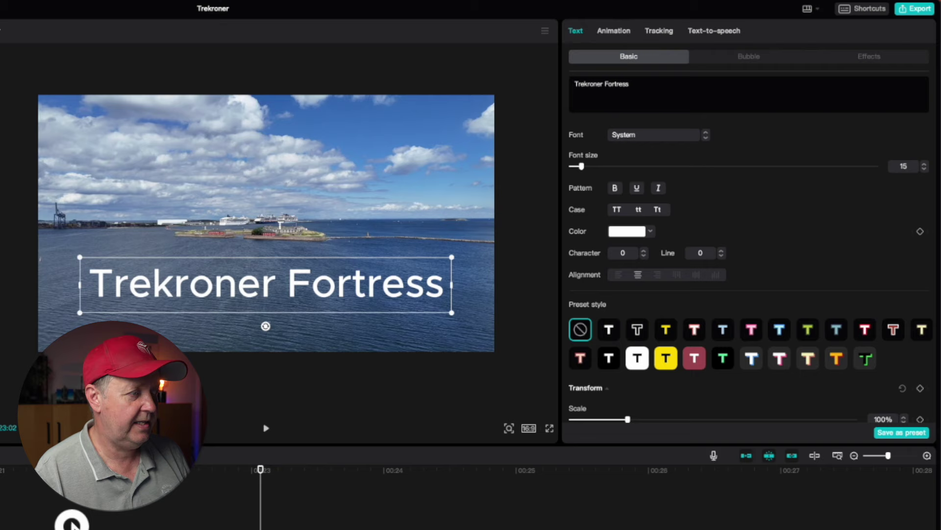
pyautogui.click(71, 522)
pyautogui.press('space')
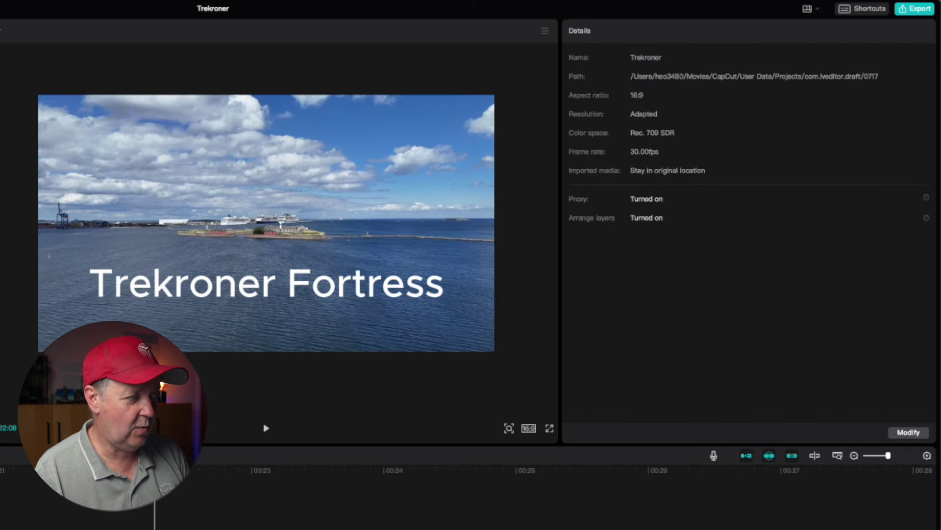
# Step: Apply the yellow preset style with black outline to the Trekroner Fortress title and play the titled shot
pyautogui.click(243, 527)
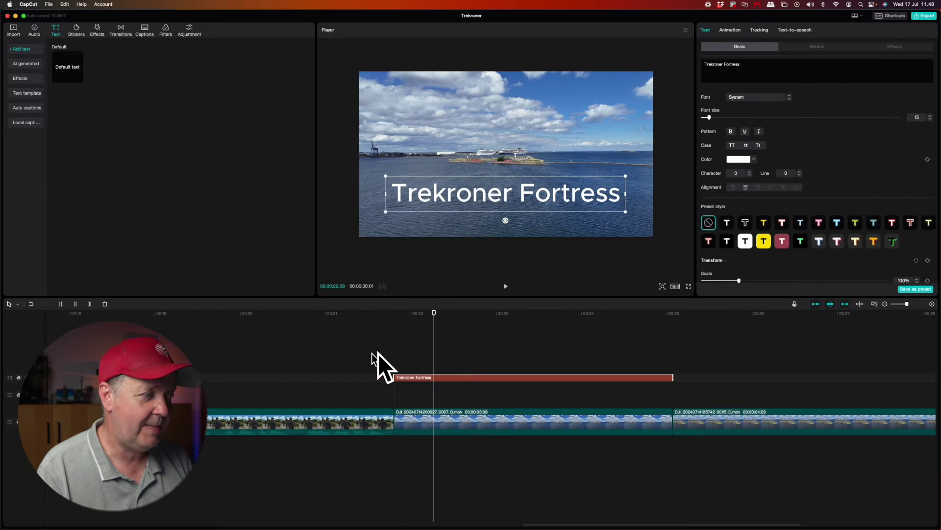
pyautogui.click(464, 376)
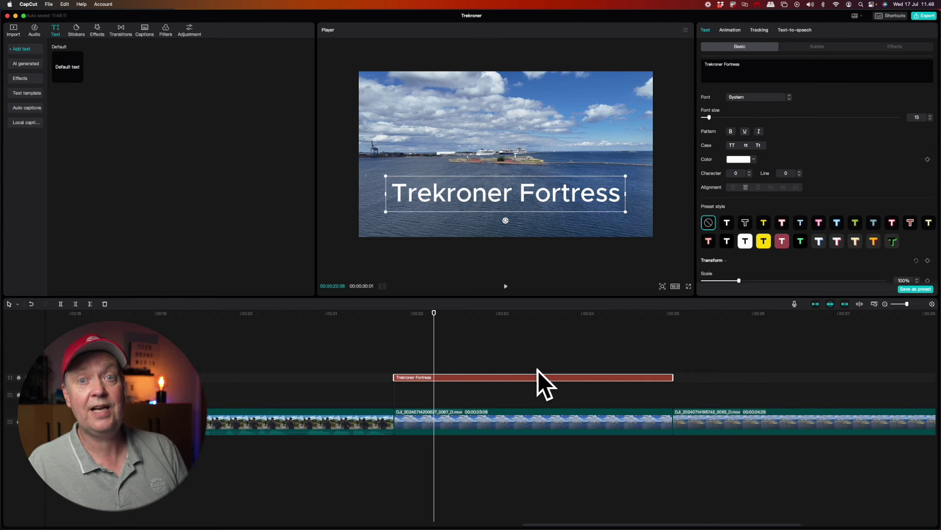
pyautogui.click(764, 222)
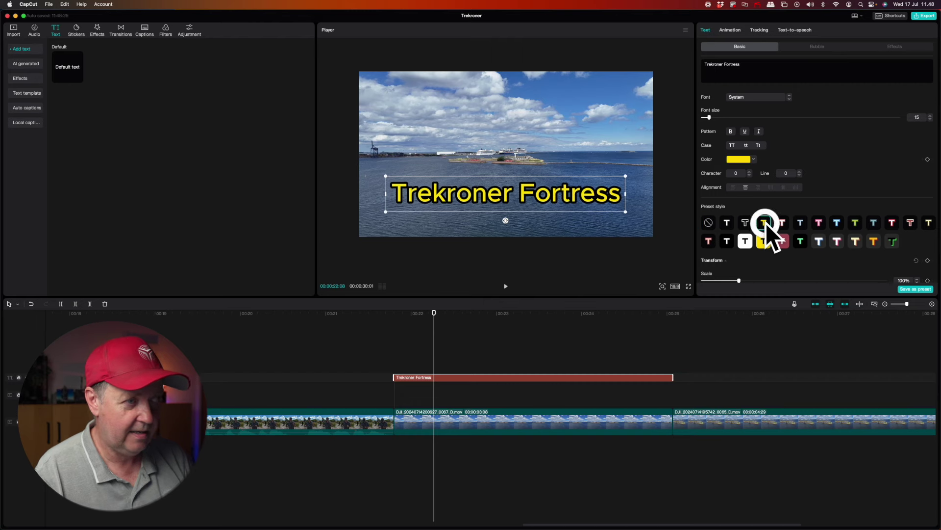
pyautogui.click(371, 353)
pyautogui.press('space')
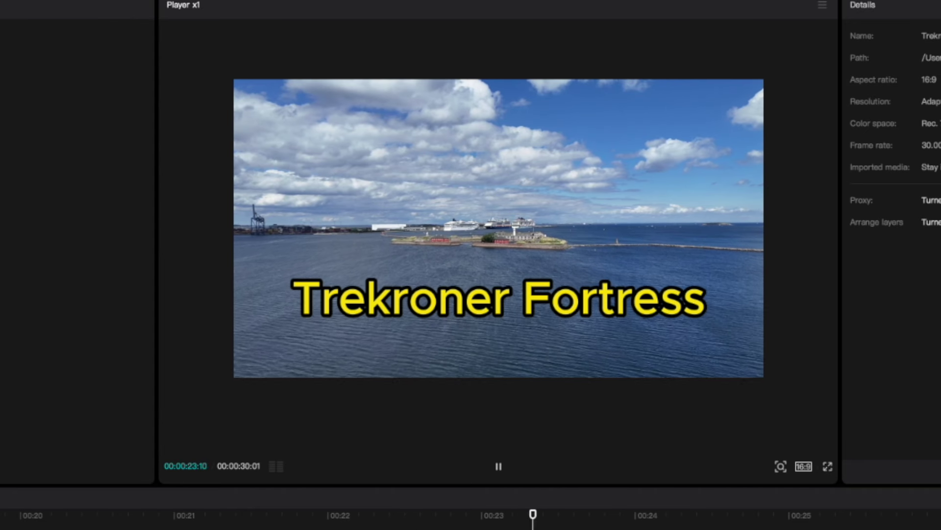
pyautogui.press('space')
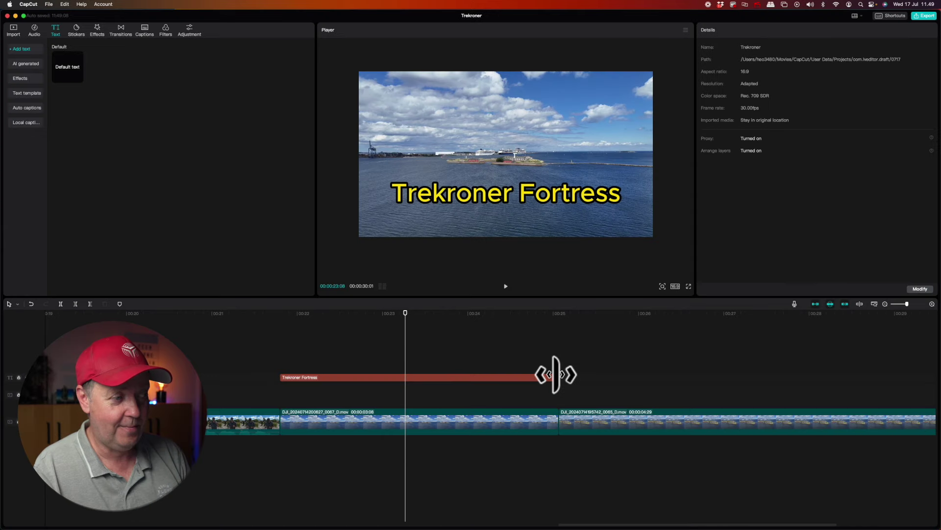
# Step: Shift the Trekroner Fortress title along the timeline to start at about 23.5 seconds and play the section
pyautogui.moveTo(556, 376); pyautogui.dragTo(701, 380)
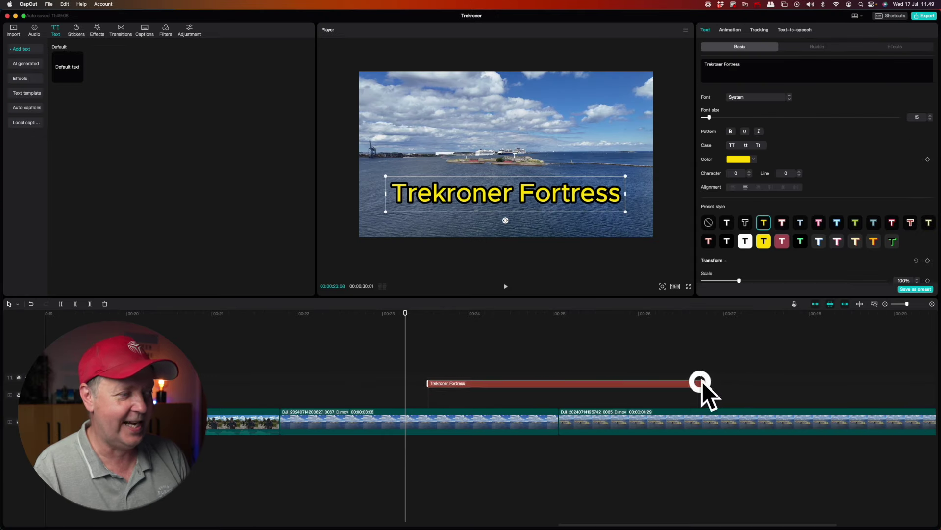
pyautogui.click(471, 352)
pyautogui.press('space')
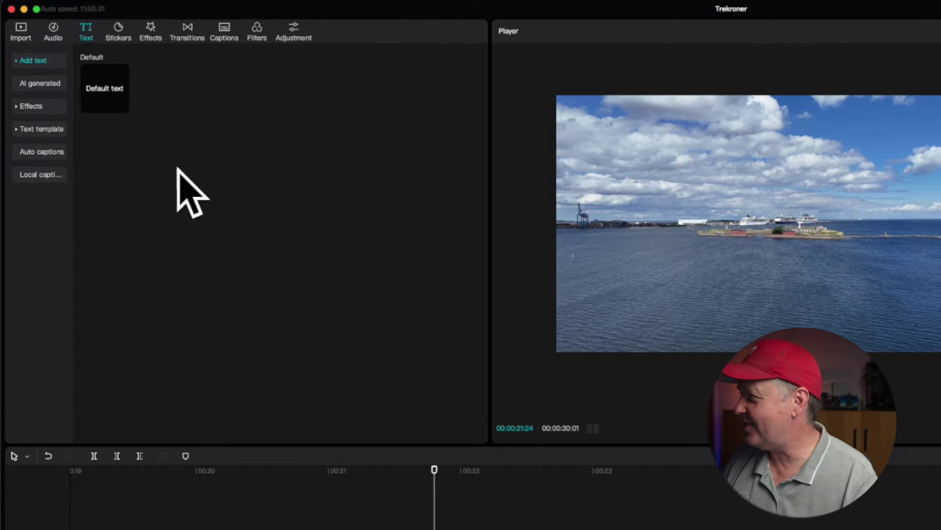
# Step: Browse the Title, Travel, Vlog and Festival categories of the text templates for a suitable title design
pyautogui.click(26, 128)
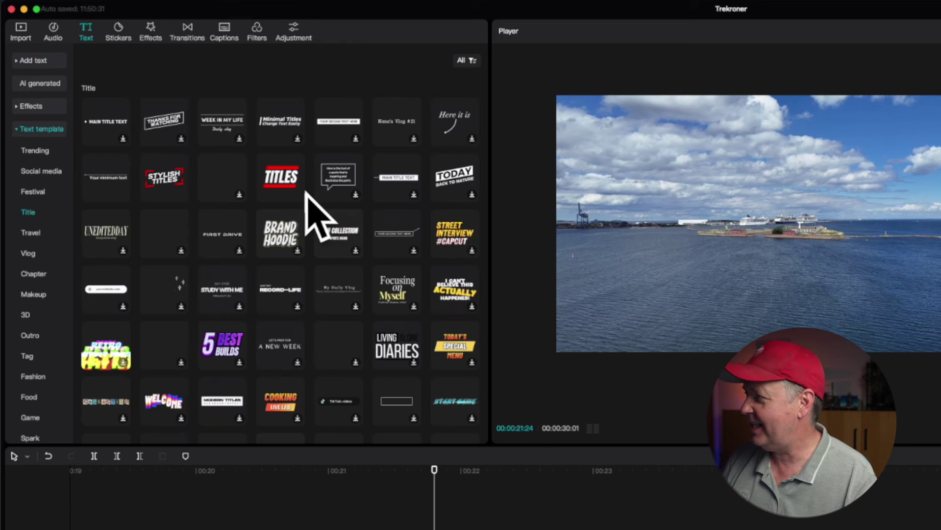
pyautogui.scroll(-1, 309, 196)
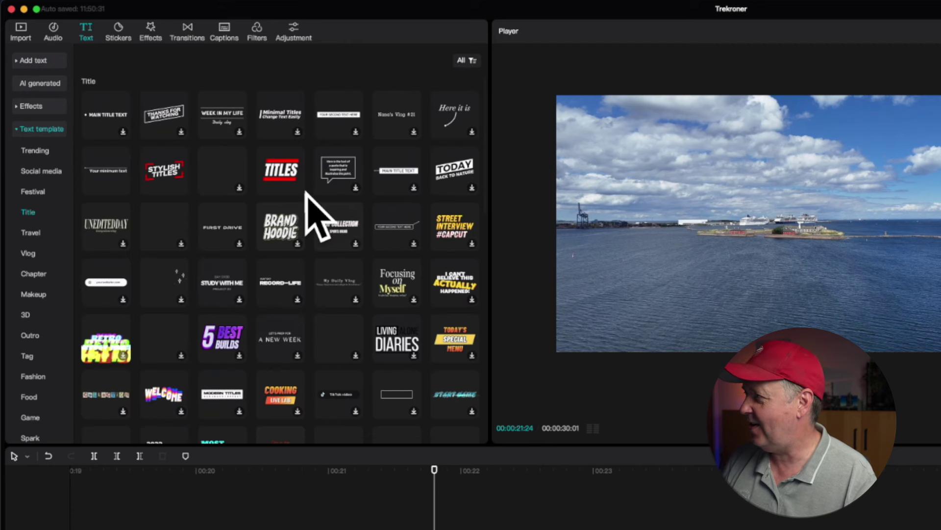
pyautogui.click(33, 232)
pyautogui.click(31, 253)
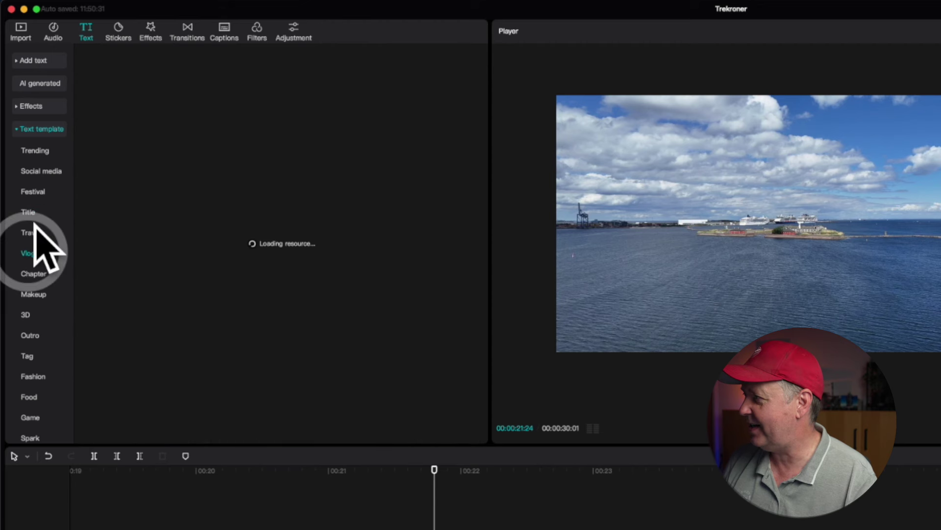
pyautogui.click(33, 192)
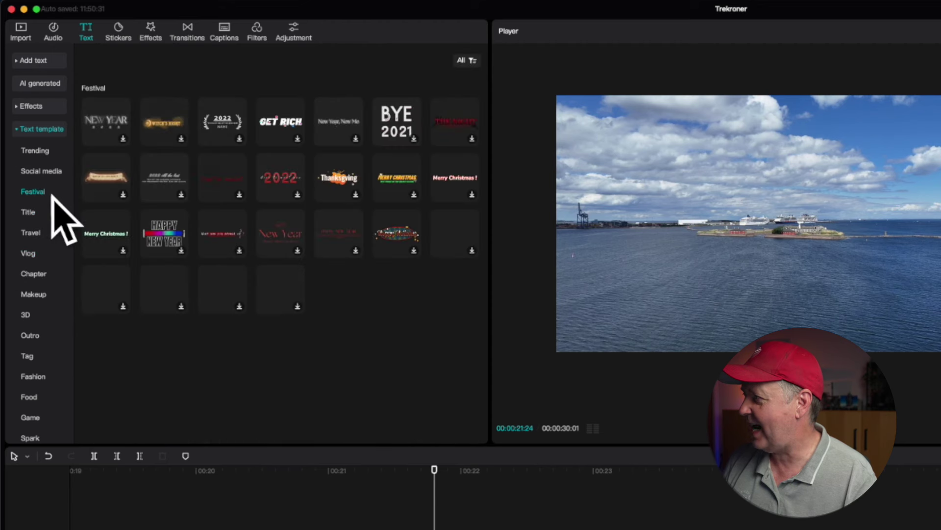
pyautogui.click(47, 212)
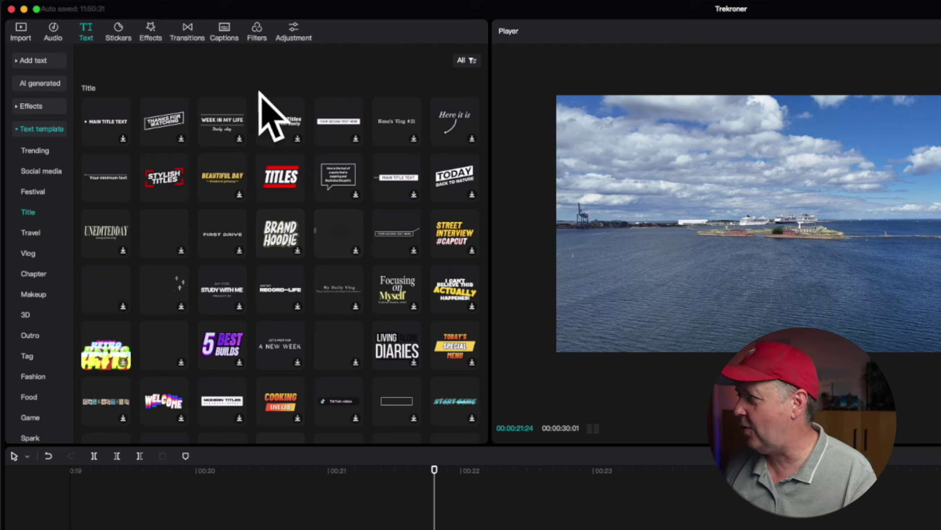
# Step: Add the "Your minimum text" title template at the start of the first fortress shot and change its text to Trekroner Fortress
pyautogui.click(123, 194)
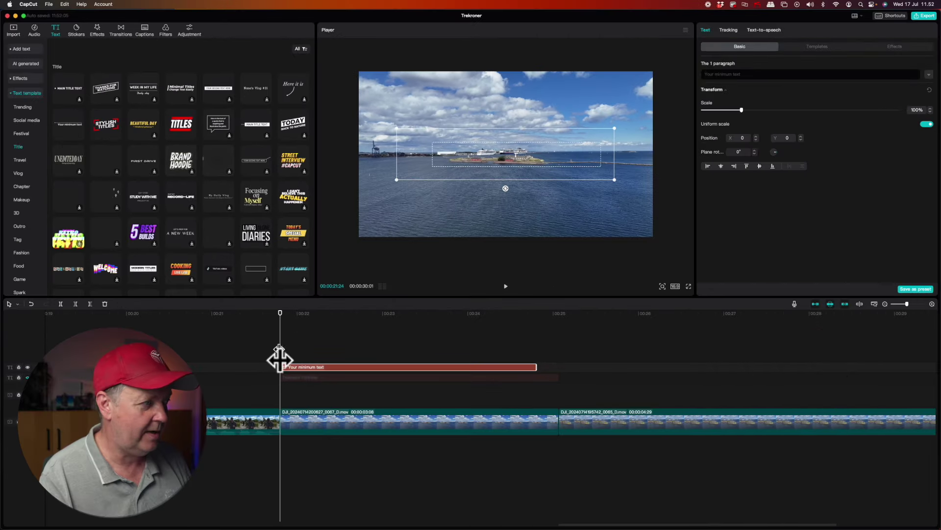
pyautogui.moveTo(407, 310); pyautogui.dragTo(300, 312)
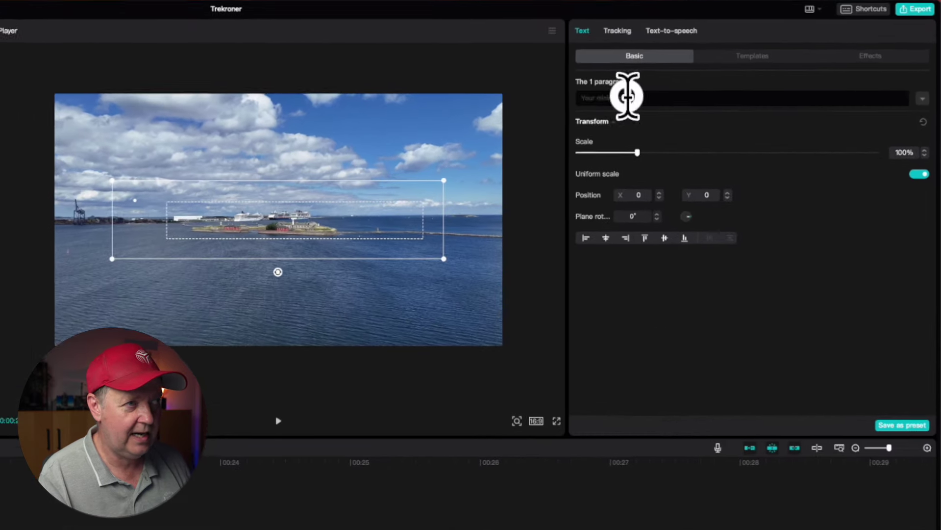
pyautogui.click(735, 74)
pyautogui.moveTo(644, 99); pyautogui.dragTo(533, 91)
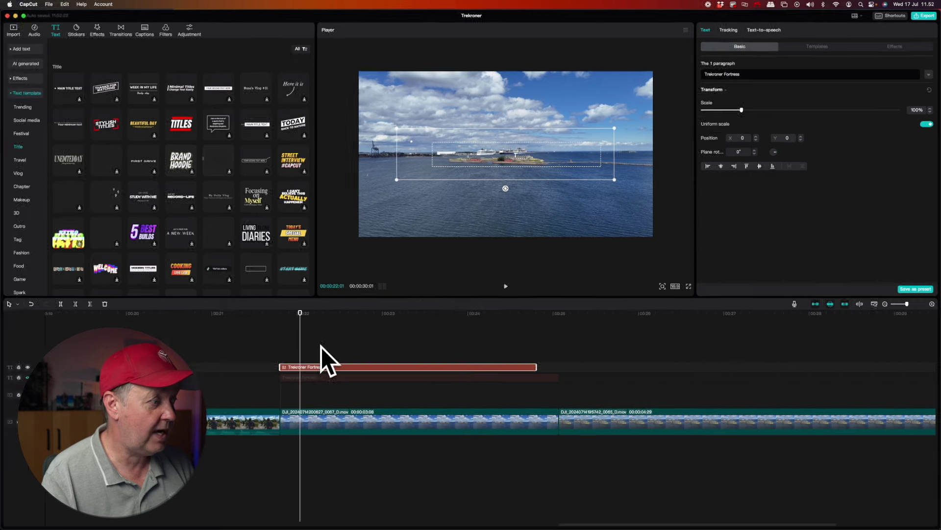
# Step: Extend the new title to the end of its shot, move it onto the water at about X -499, Y -744, and play it
pyautogui.moveTo(537, 367); pyautogui.dragTo(558, 367)
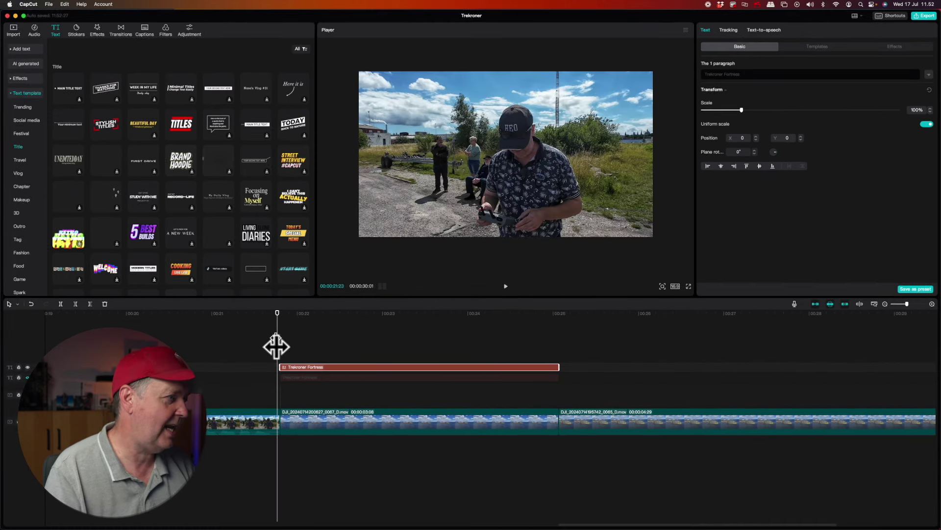
pyautogui.moveTo(278, 317); pyautogui.dragTo(311, 314)
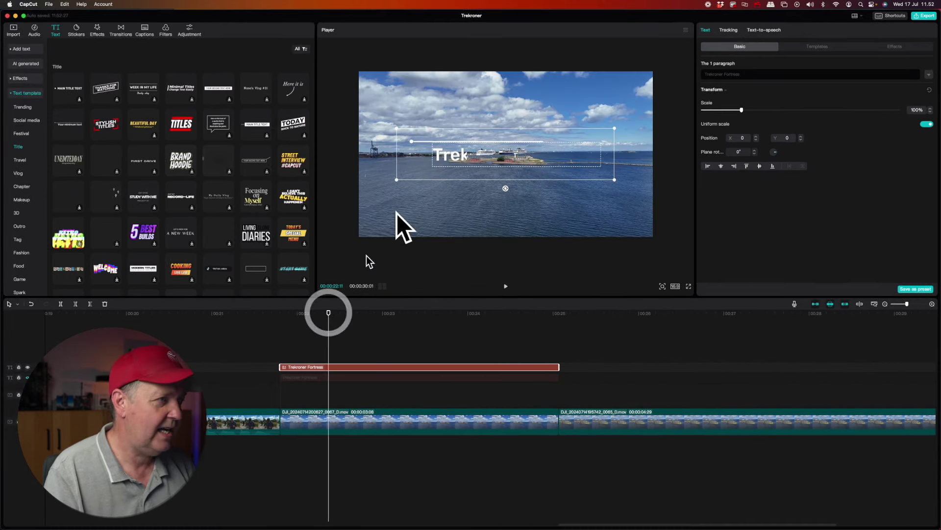
pyautogui.moveTo(502, 154); pyautogui.dragTo(463, 210)
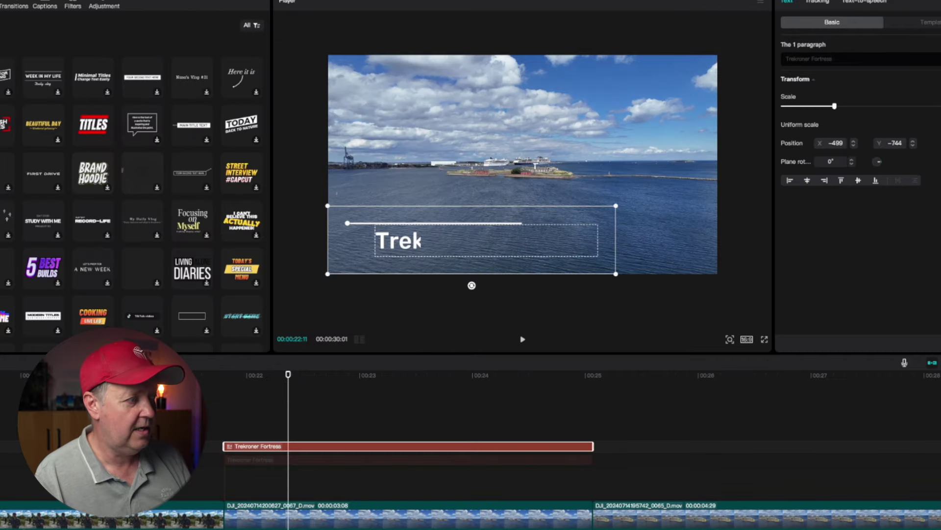
pyautogui.click(244, 343)
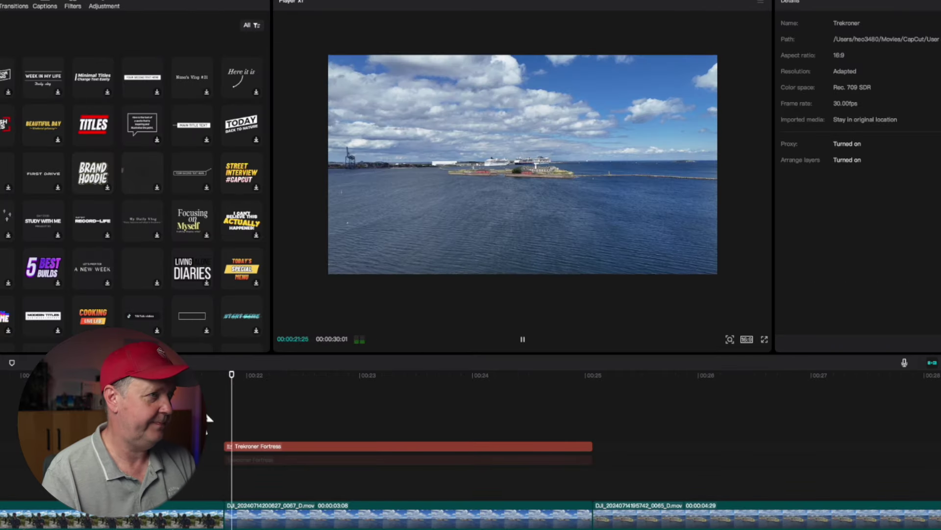
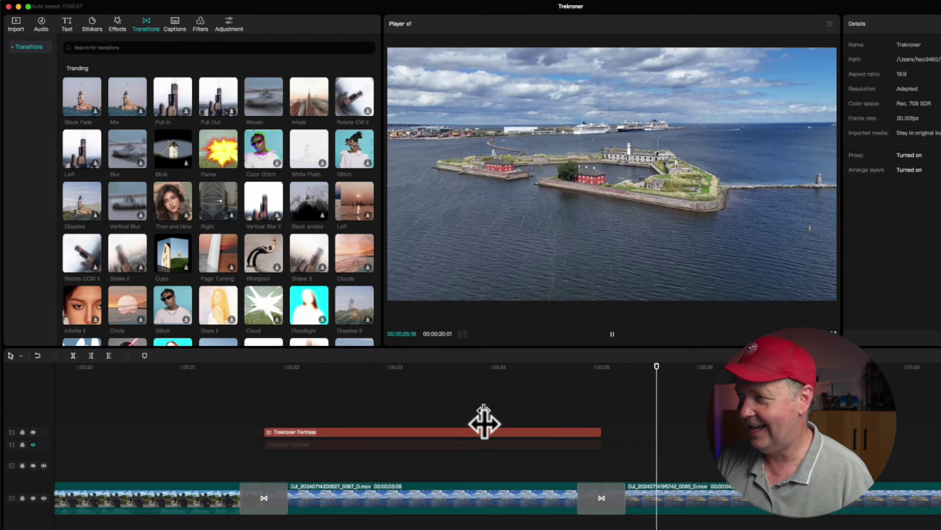
# Step: Browse the transitions library and remove the Flame transition between the two fortress shots
pyautogui.press('space')
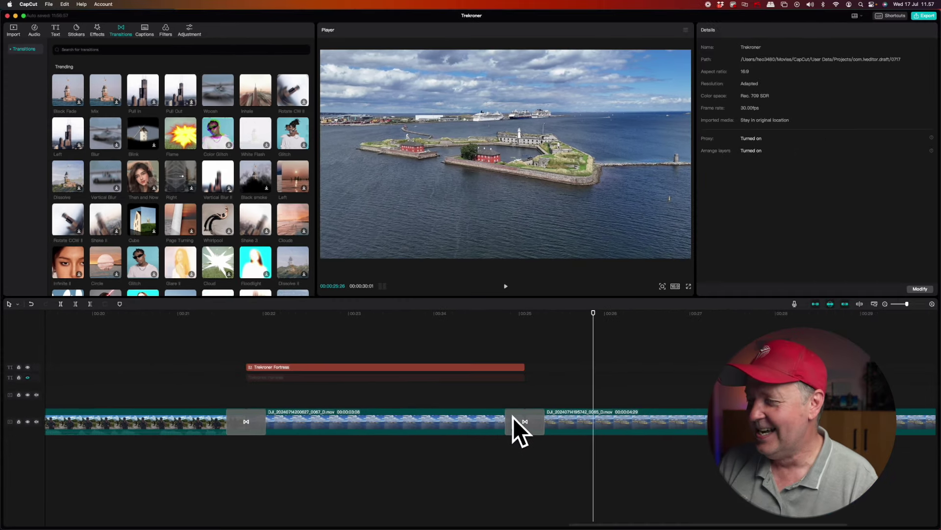
pyautogui.click(587, 492)
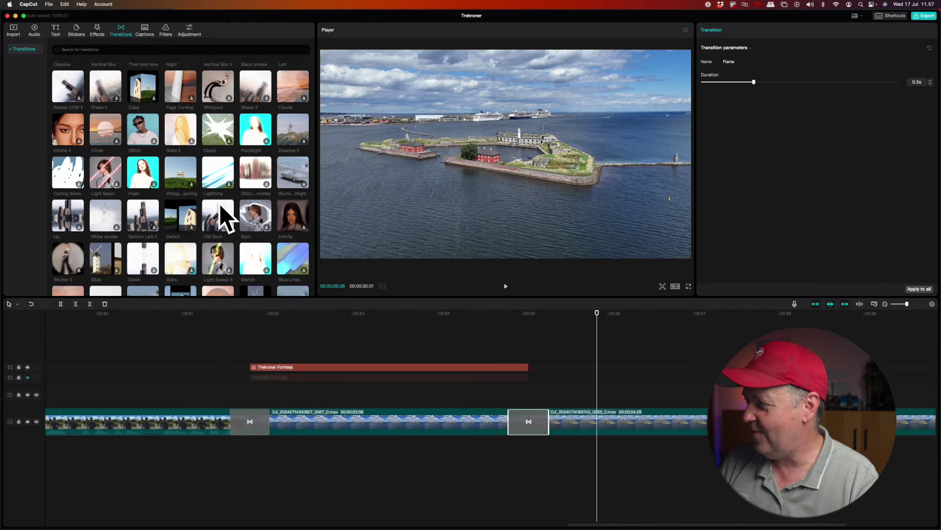
pyautogui.scroll(-2, 220, 204)
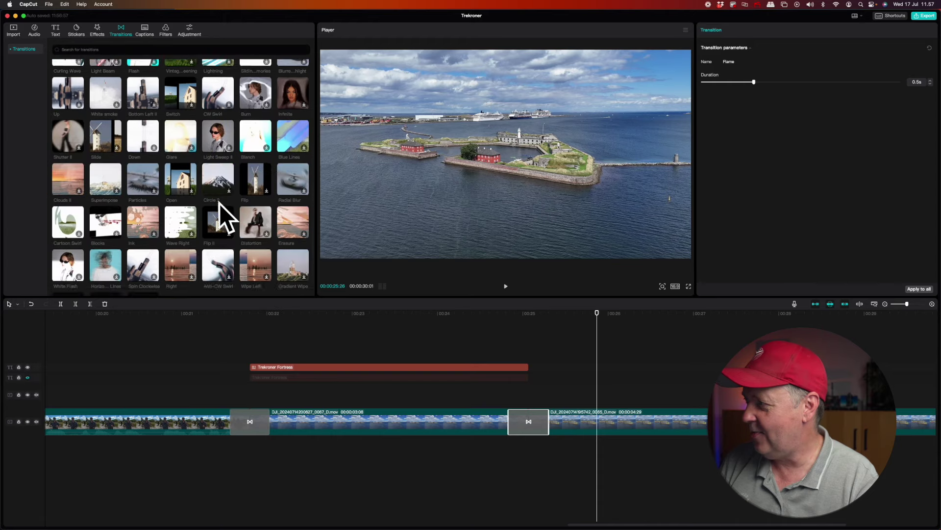
pyautogui.scroll(-3, 220, 204)
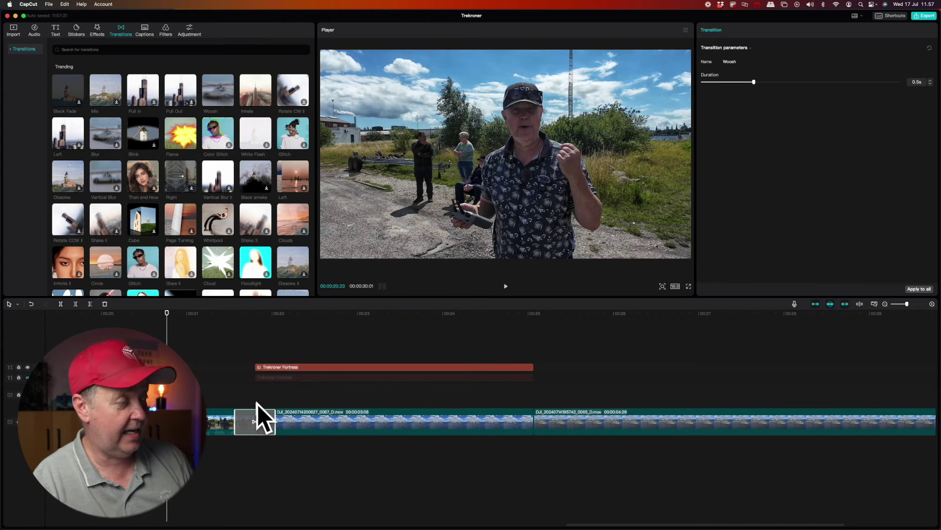
pyautogui.hscroll(1, 251, 423)
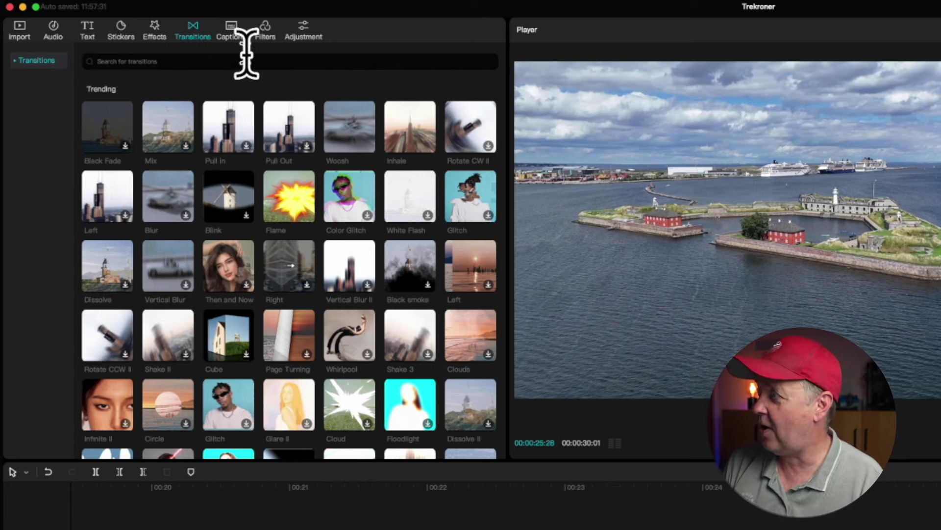
# Step: Browse the trending stickers and preview the red arrow sticker
pyautogui.click(120, 26)
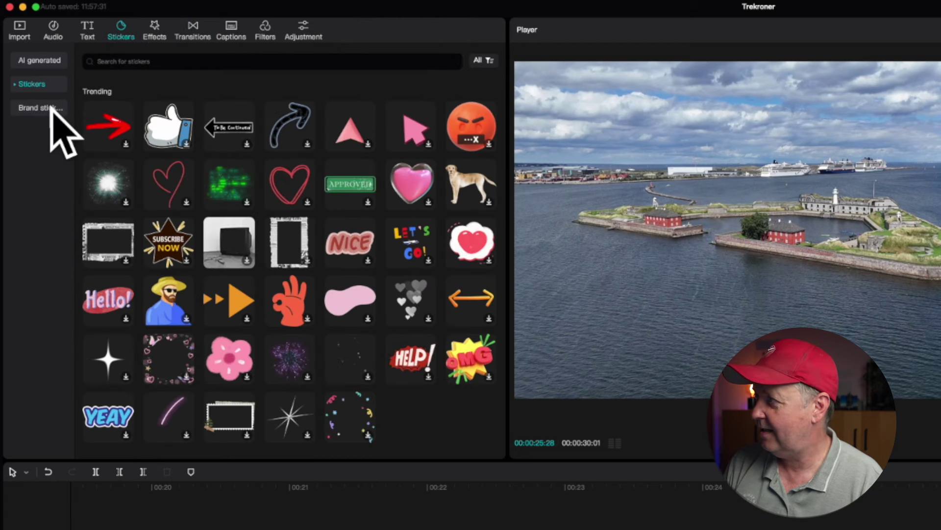
pyautogui.click(39, 60)
pyautogui.click(37, 83)
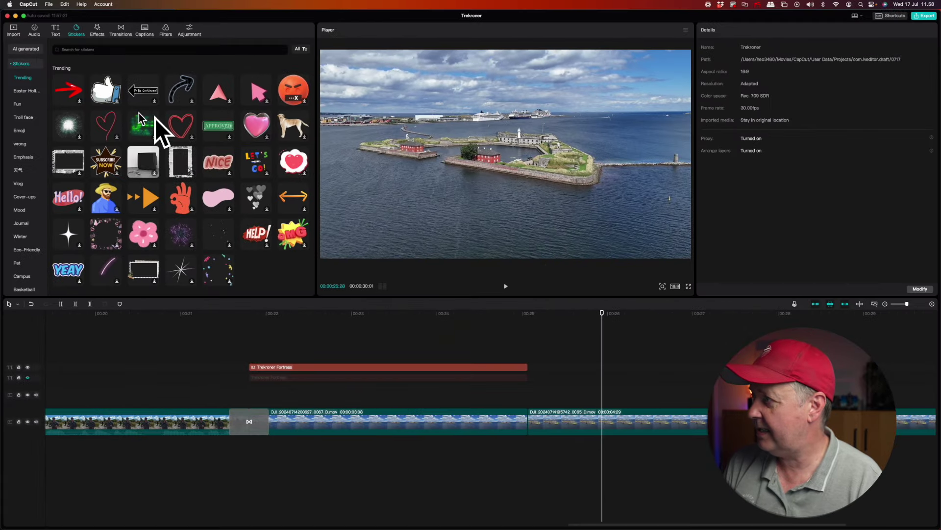
pyautogui.click(78, 102)
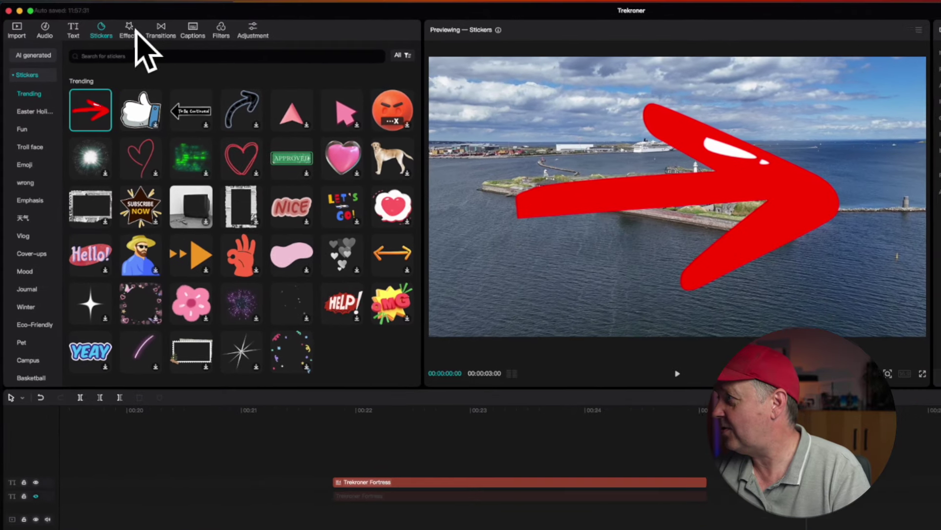
# Step: Preview the Shake, TV On and Edge Glow video effects on the fortress shot
pyautogui.click(131, 30)
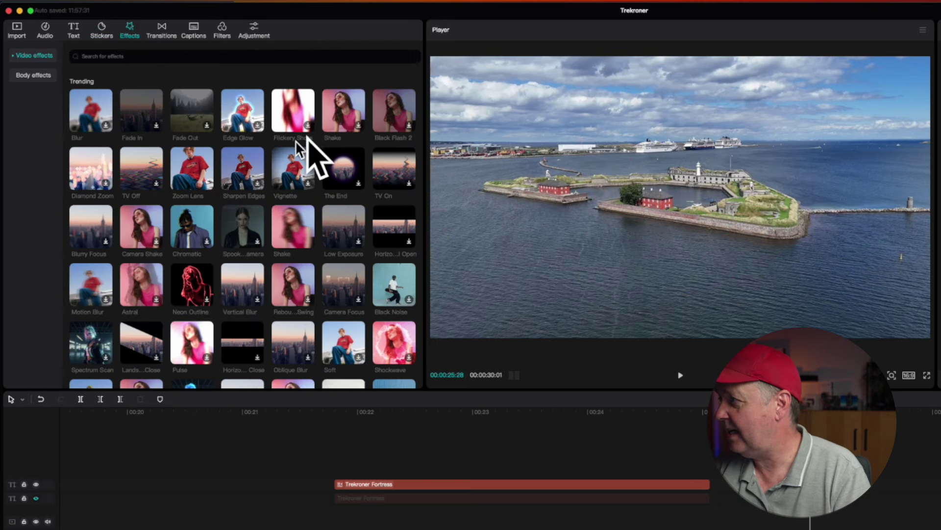
pyautogui.click(334, 116)
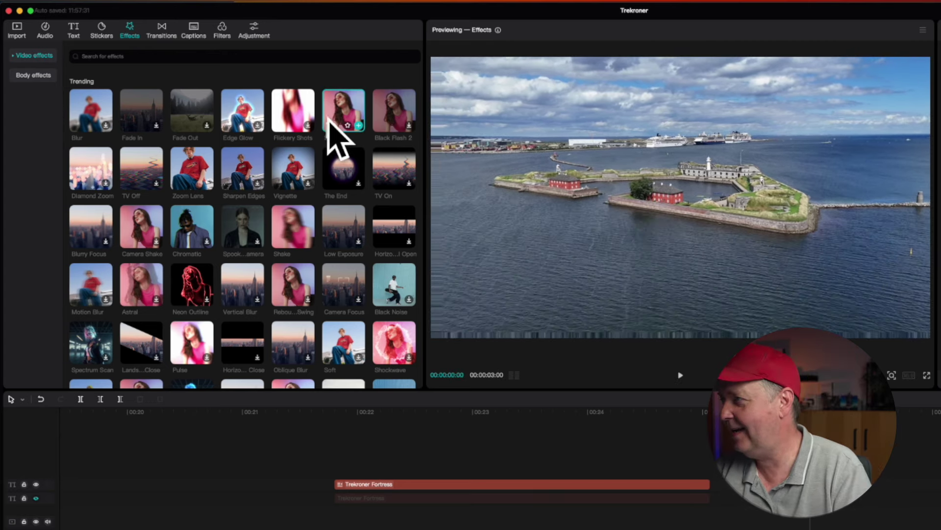
pyautogui.click(384, 170)
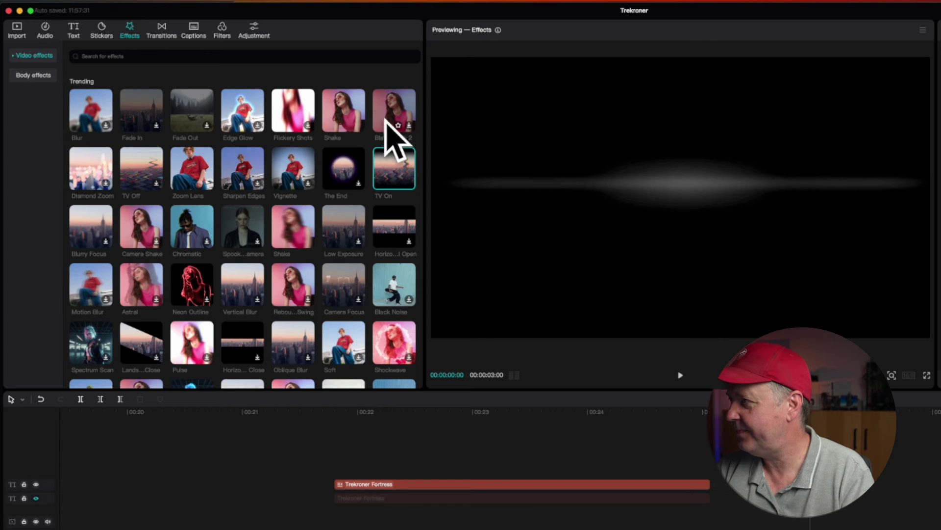
pyautogui.click(229, 109)
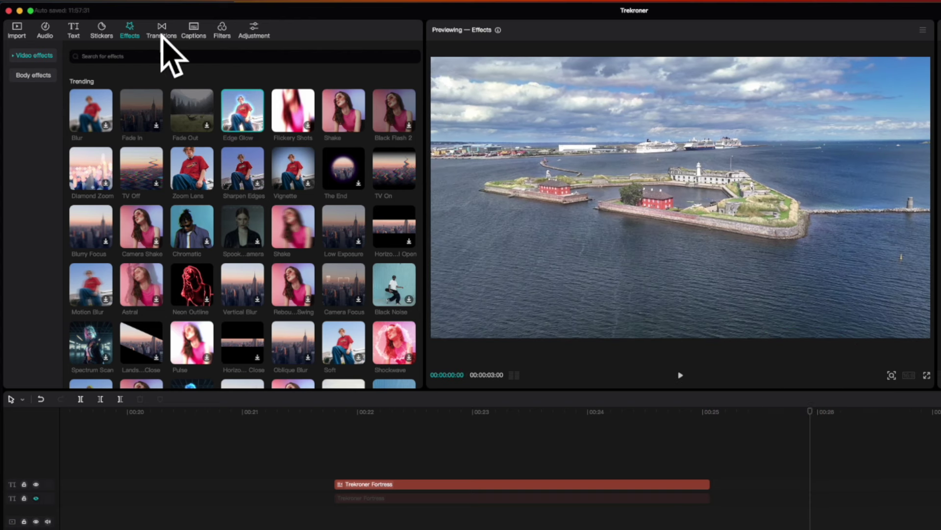
# Step: Generate auto captions with English as the spoken language, with the playhead at the talking clip's start at 00:00:07:14
pyautogui.click(190, 25)
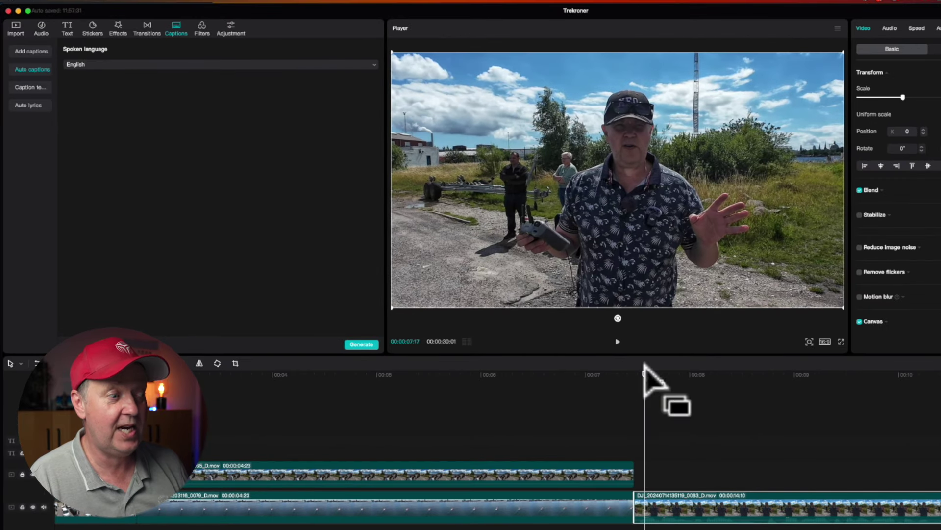
pyautogui.click(563, 331)
pyautogui.moveTo(644, 373); pyautogui.dragTo(636, 374)
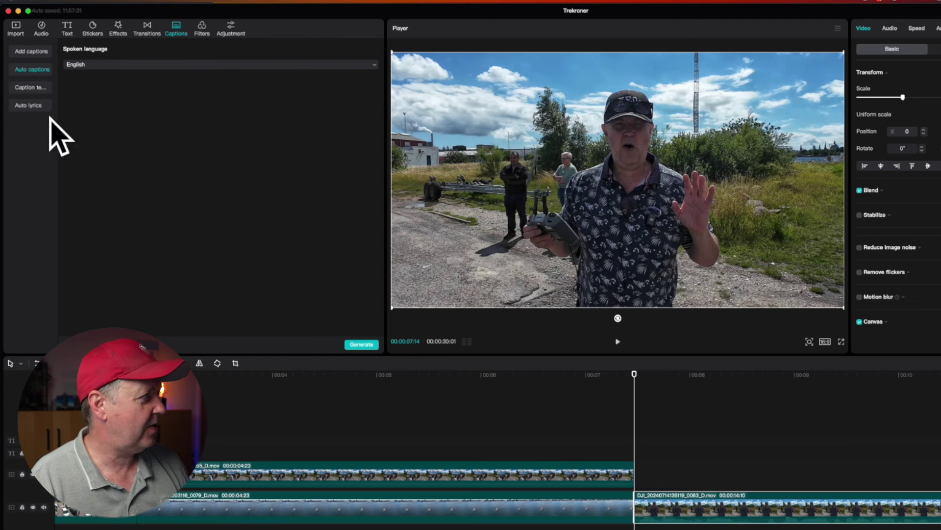
pyautogui.click(81, 66)
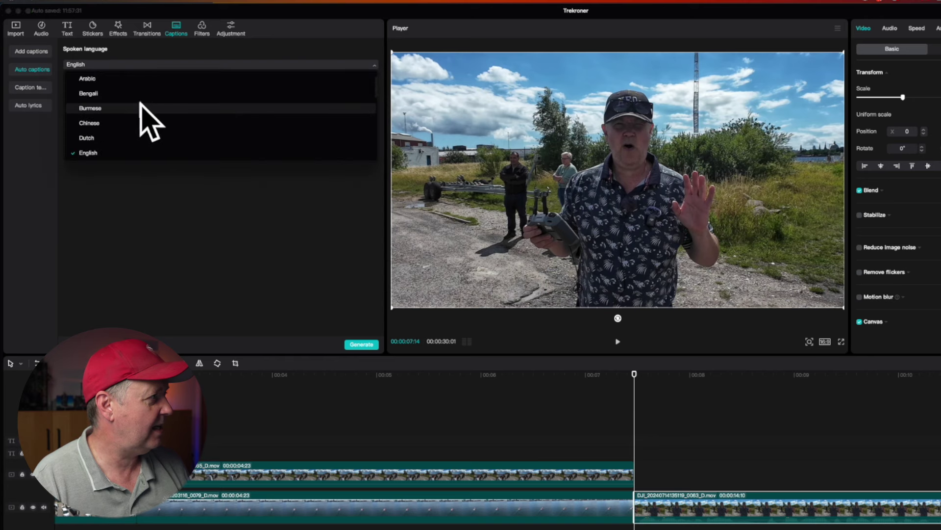
pyautogui.scroll(-2, 140, 108)
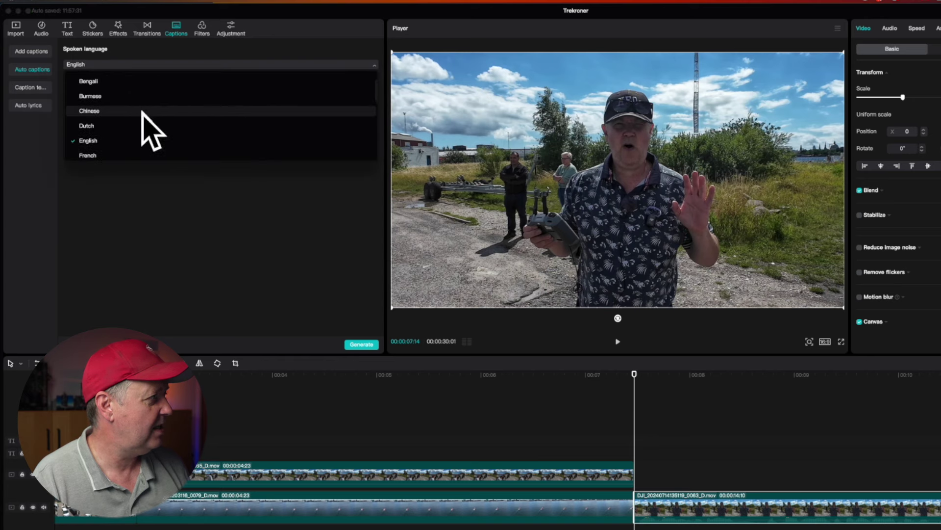
pyautogui.click(122, 140)
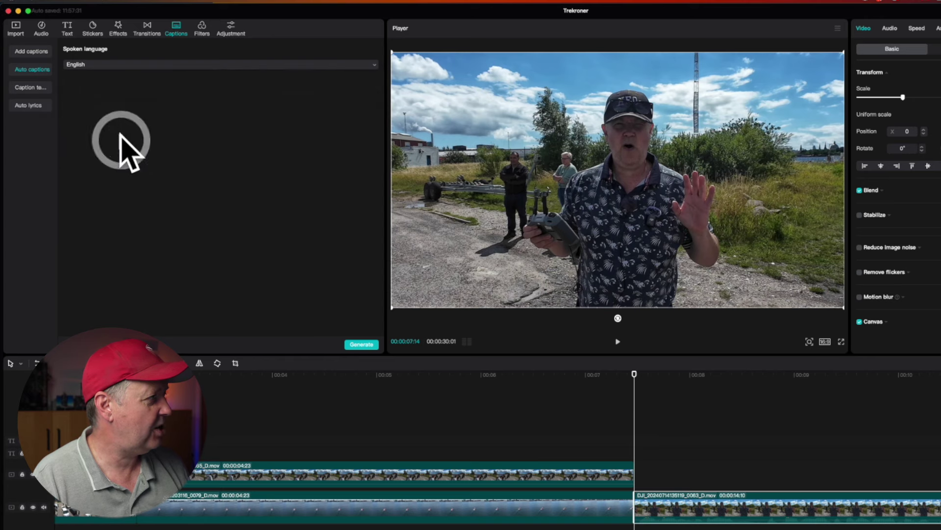
pyautogui.click(361, 344)
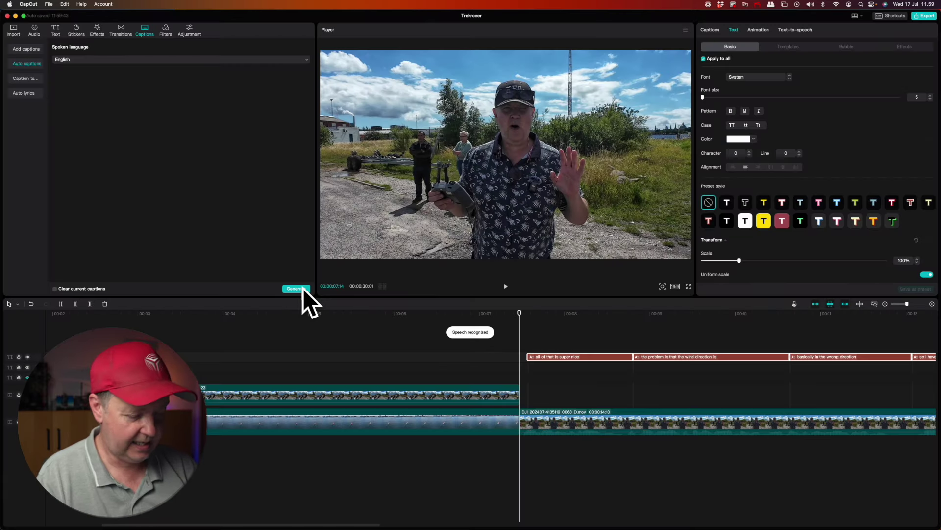
# Step: Play the captioned talking clip and inspect the editable text of the caption "the problem is that the wind direction is"
pyautogui.press('space')
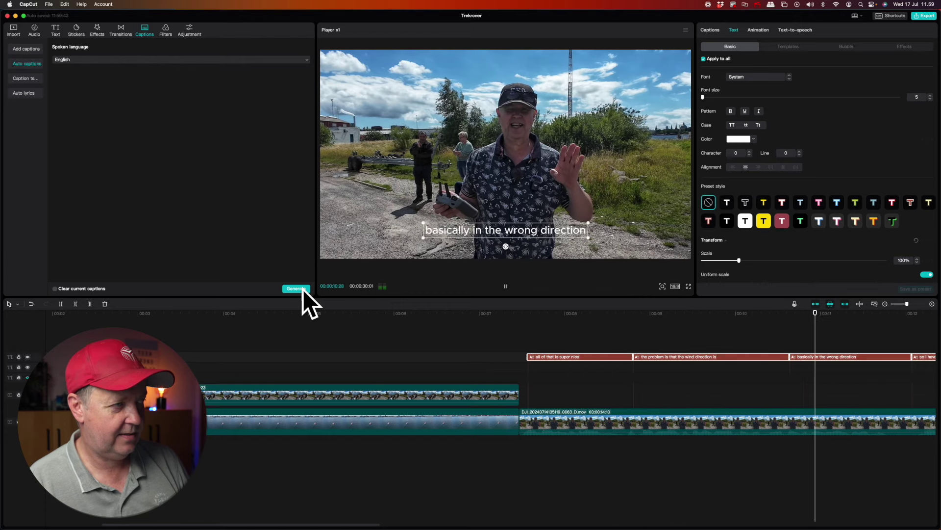
pyautogui.press('space')
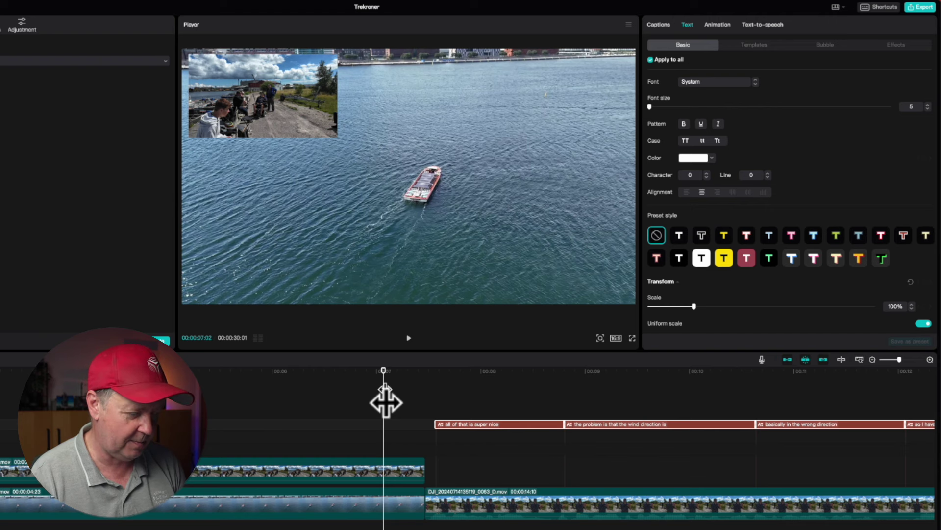
pyautogui.click(592, 423)
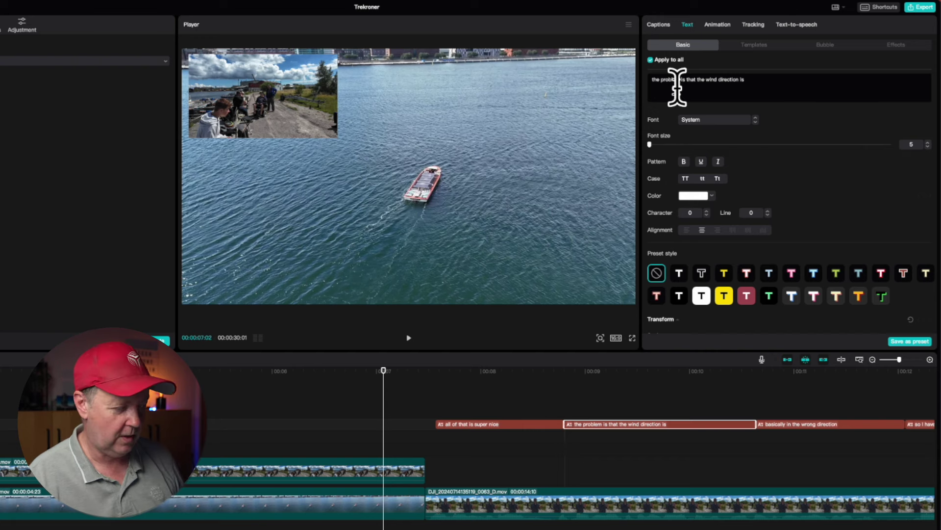
pyautogui.click(428, 392)
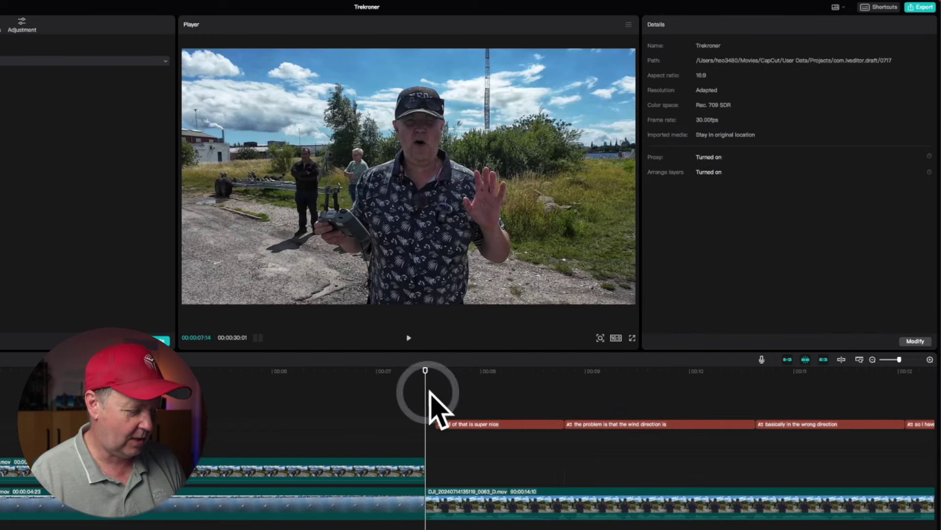
pyautogui.press('space')
# Step: Apply the yellow preset style with black outline to all captions and play the captioned clip from its start
pyautogui.click(537, 424)
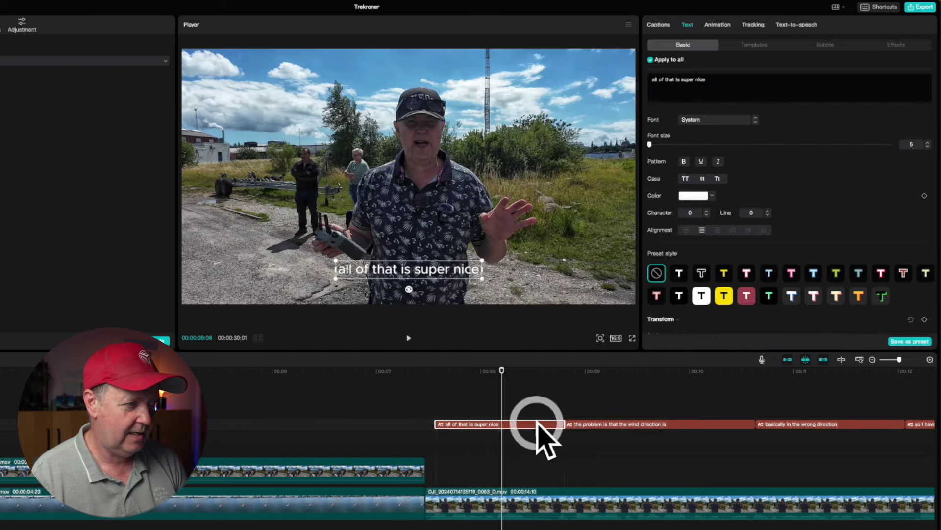
pyautogui.click(723, 273)
pyautogui.click(431, 389)
pyautogui.press('space')
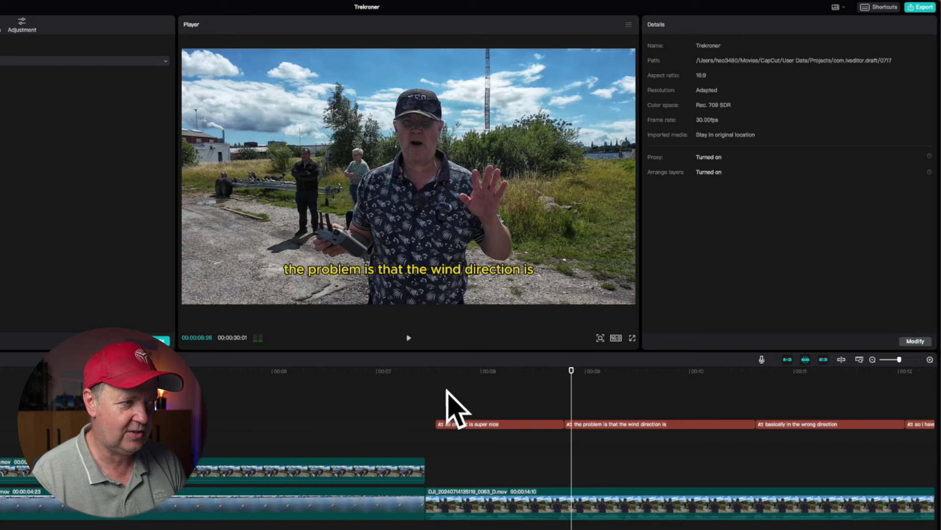
pyautogui.press('space')
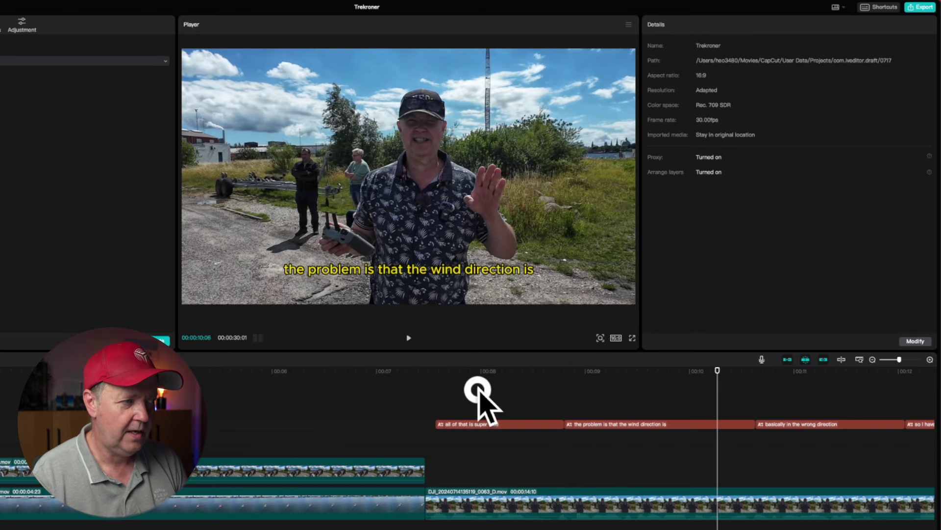
pyautogui.click(477, 391)
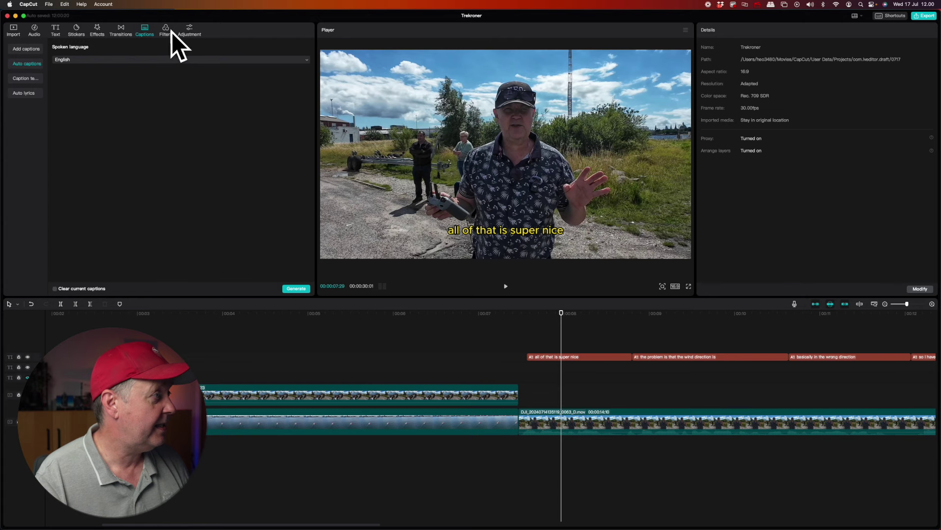
# Step: Preview the BW 3 and High Saturation filters on the final fortress clip
pyautogui.click(165, 27)
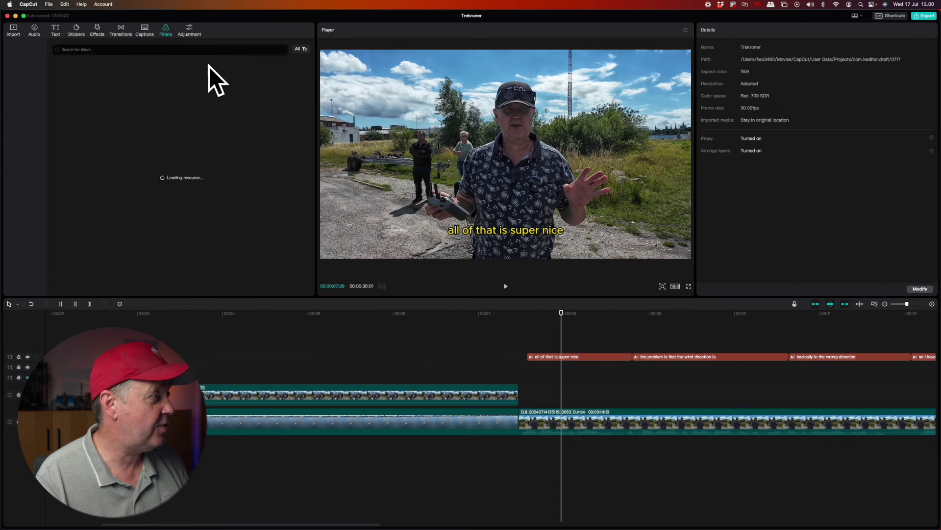
pyautogui.hscroll(-5, 562, 343)
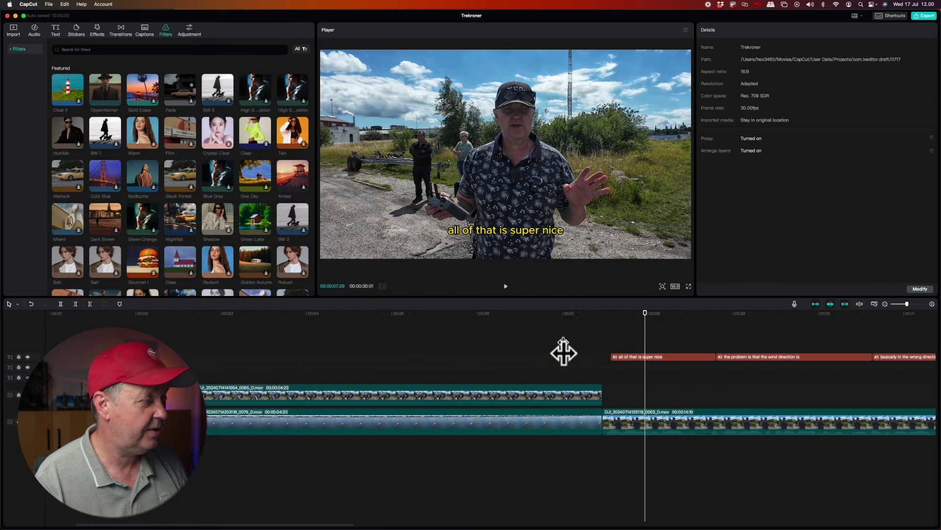
pyautogui.hscroll(15, 510, 363)
pyautogui.click(511, 364)
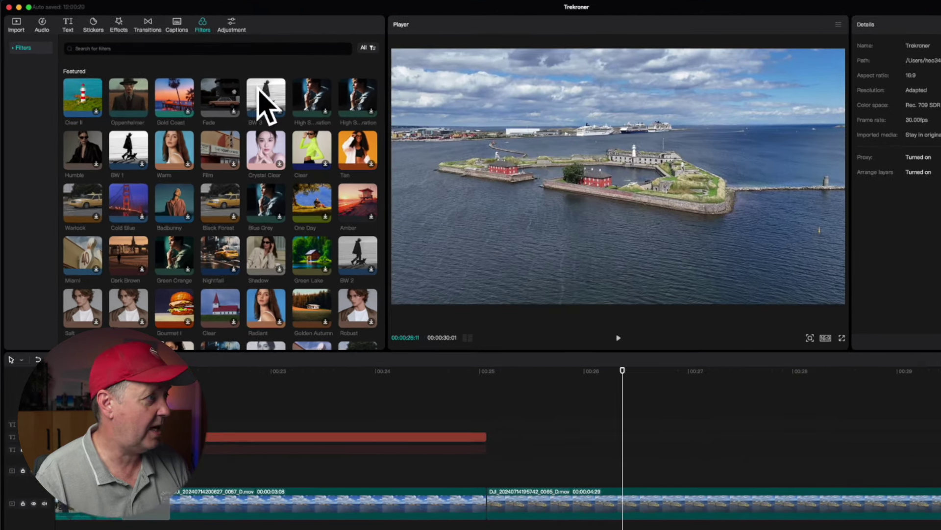
pyautogui.click(279, 111)
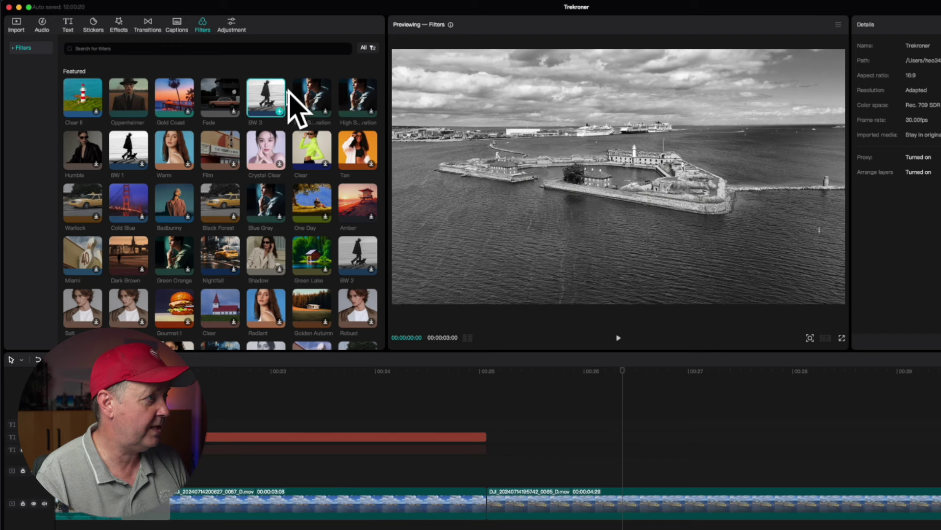
pyautogui.click(323, 111)
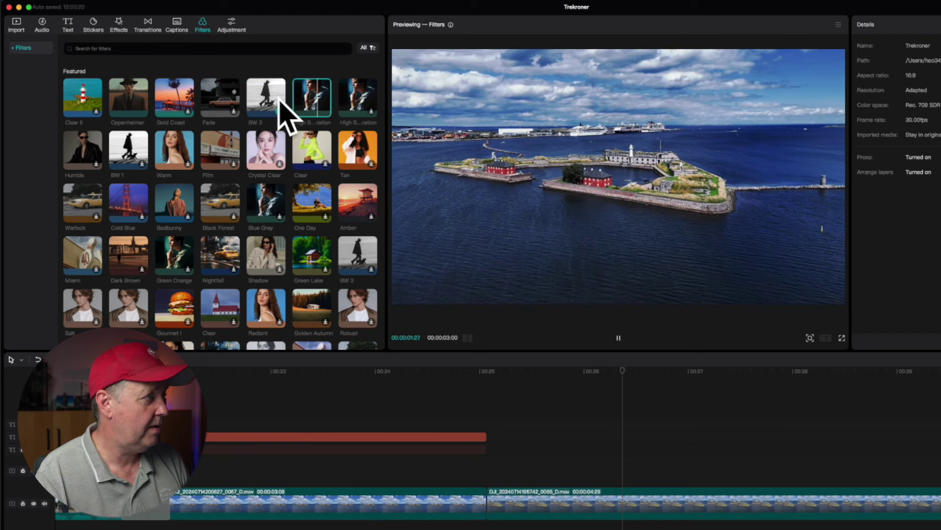
pyautogui.click(262, 98)
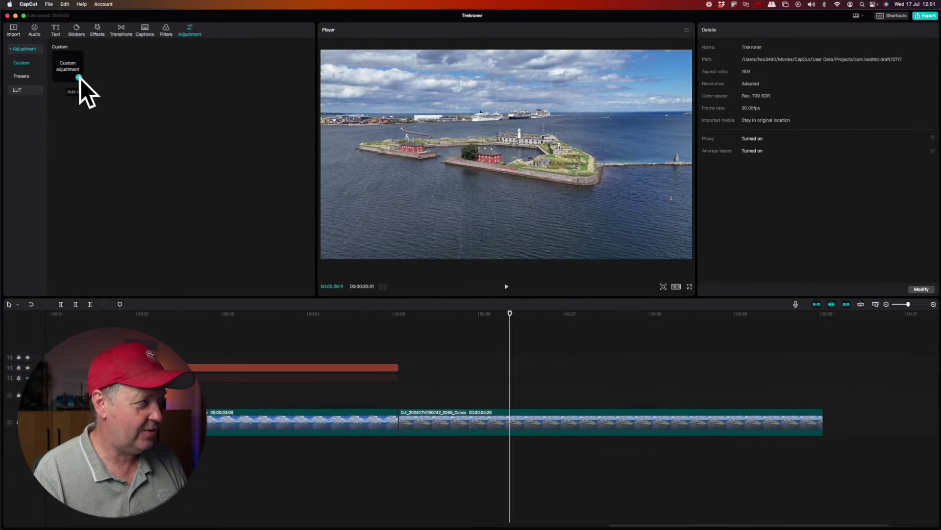
# Step: Add a custom adjustment layer and move it earlier so it spans the cut between the last two clips
pyautogui.click(79, 77)
pyautogui.moveTo(553, 345); pyautogui.dragTo(326, 343)
pyautogui.click(361, 330)
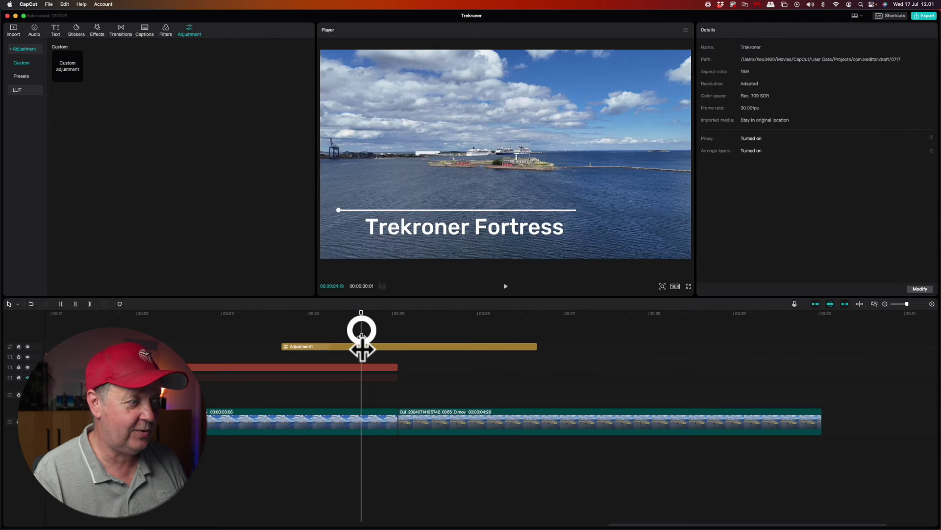
pyautogui.moveTo(300, 310); pyautogui.dragTo(330, 314)
# Step: Set the adjustment layer's saturation to -50, scrub across its start, and shift the layer slightly earlier
pyautogui.click(400, 345)
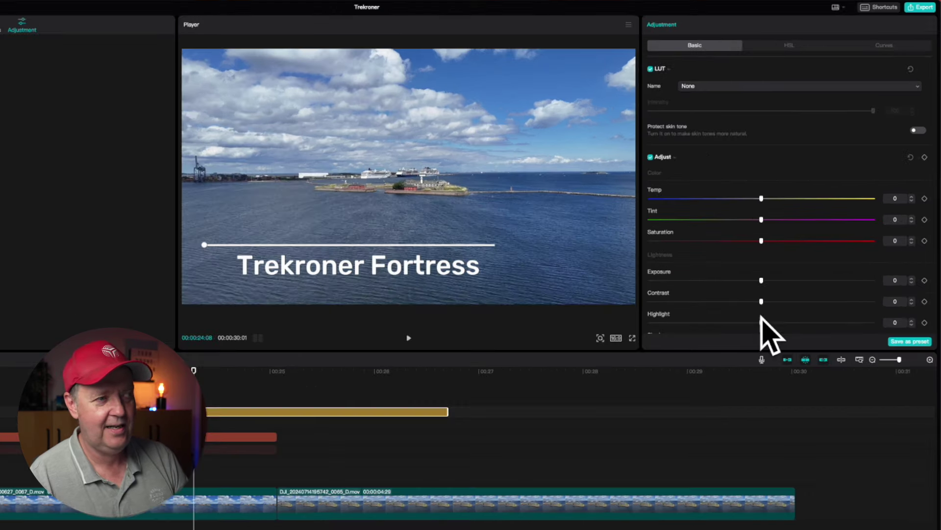
pyautogui.moveTo(761, 241); pyautogui.dragTo(611, 235)
pyautogui.moveTo(195, 372); pyautogui.dragTo(115, 365)
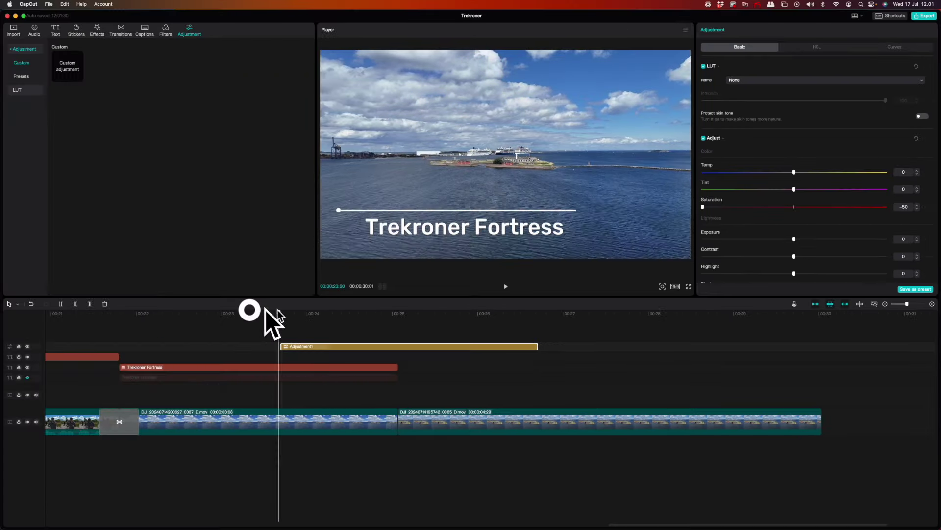
pyautogui.moveTo(265, 309); pyautogui.dragTo(330, 313)
pyautogui.moveTo(376, 345); pyautogui.dragTo(365, 345)
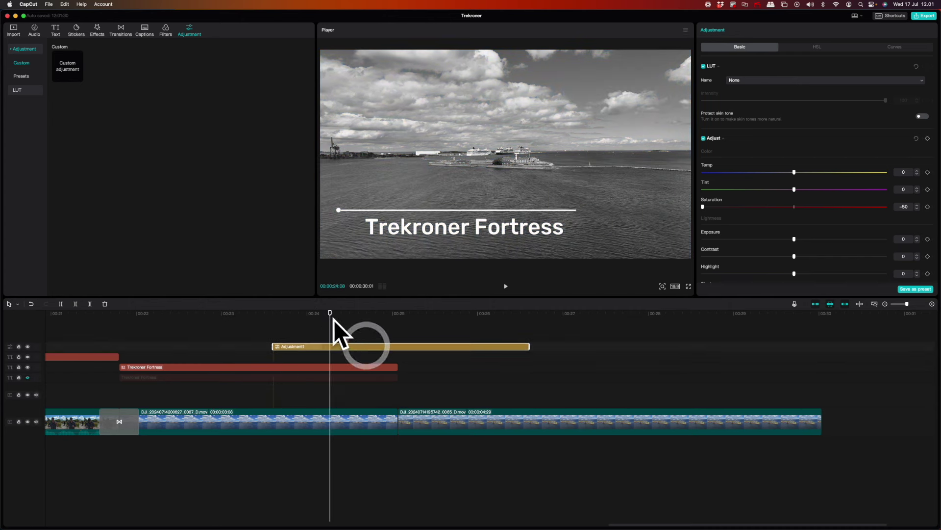
# Step: Compare the final fortress shot with the adjustment layer hidden and shown, and scrub back to before the layer starts
pyautogui.moveTo(331, 313); pyautogui.dragTo(447, 313)
pyautogui.click(27, 347)
pyautogui.click(28, 347)
pyautogui.click(27, 347)
pyautogui.click(28, 346)
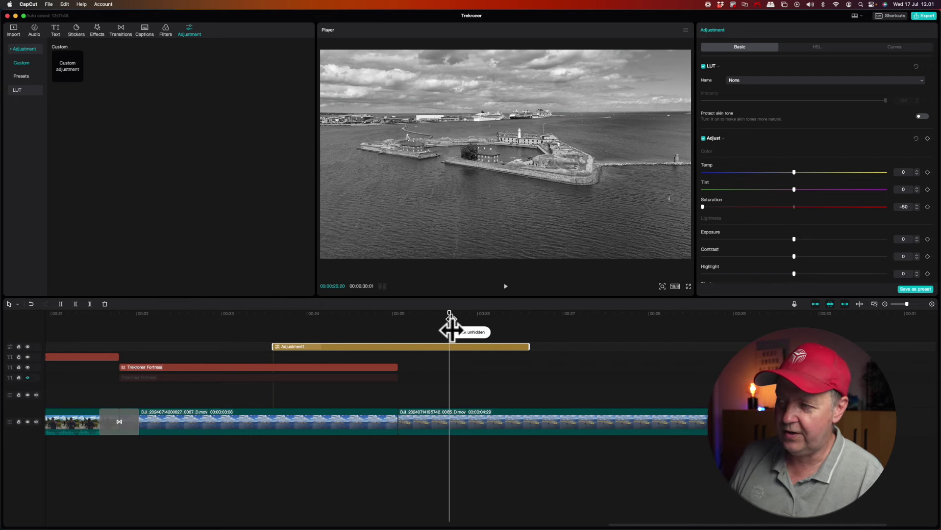
pyautogui.moveTo(450, 310); pyautogui.dragTo(229, 305)
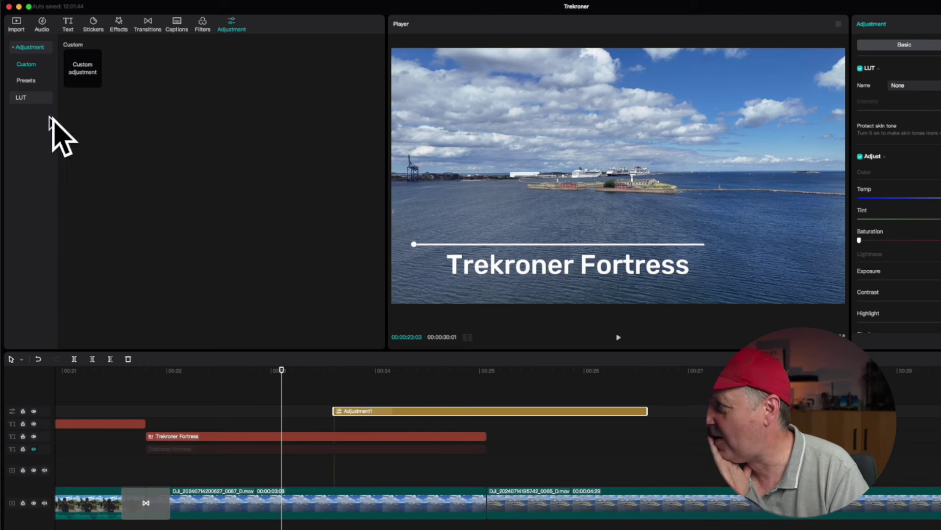
pyautogui.click(312, 390)
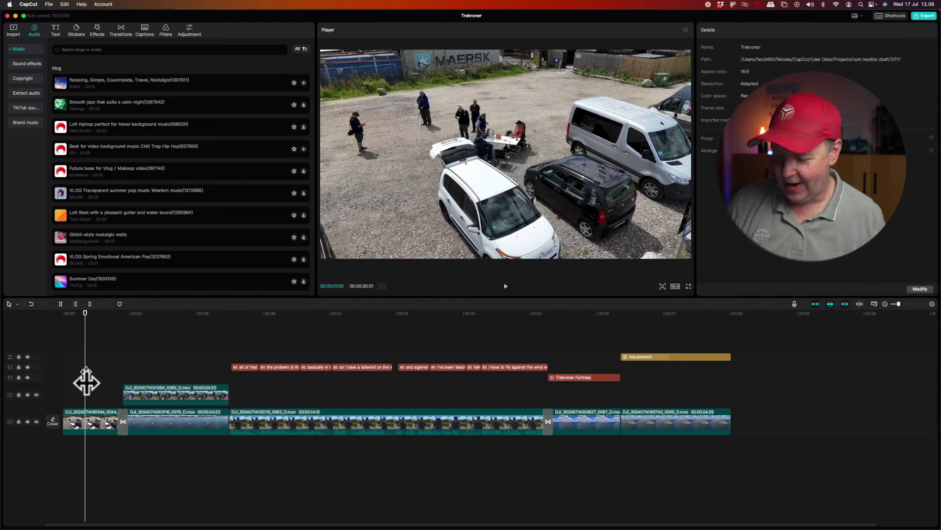
# Step: Play the opening transition into the boat shot, and the ending from the Trekroner Fortress title into the black-and-white shot
pyautogui.press('space')
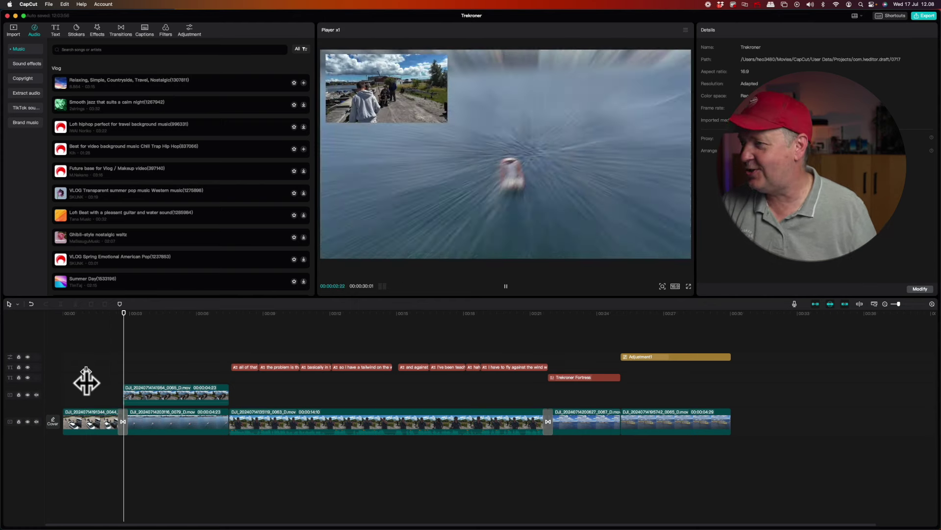
pyautogui.press('space')
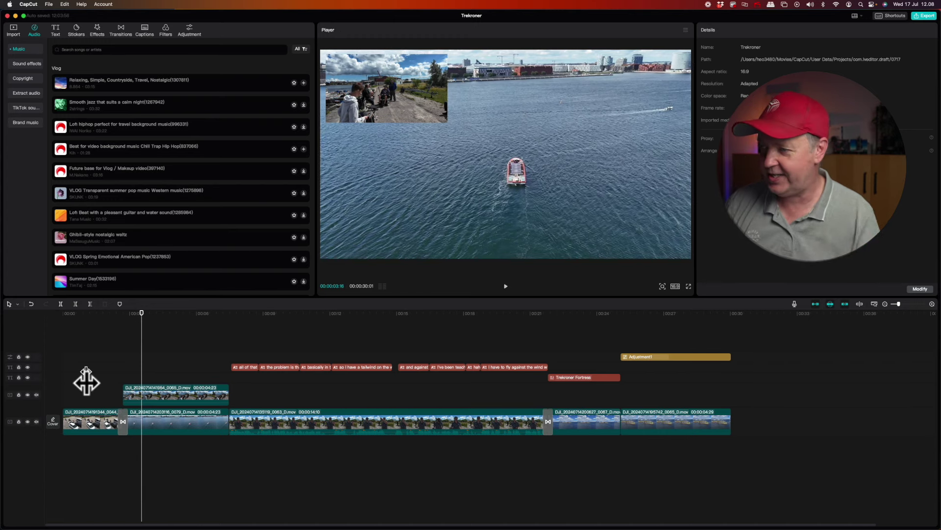
pyautogui.click(569, 352)
pyautogui.press('space')
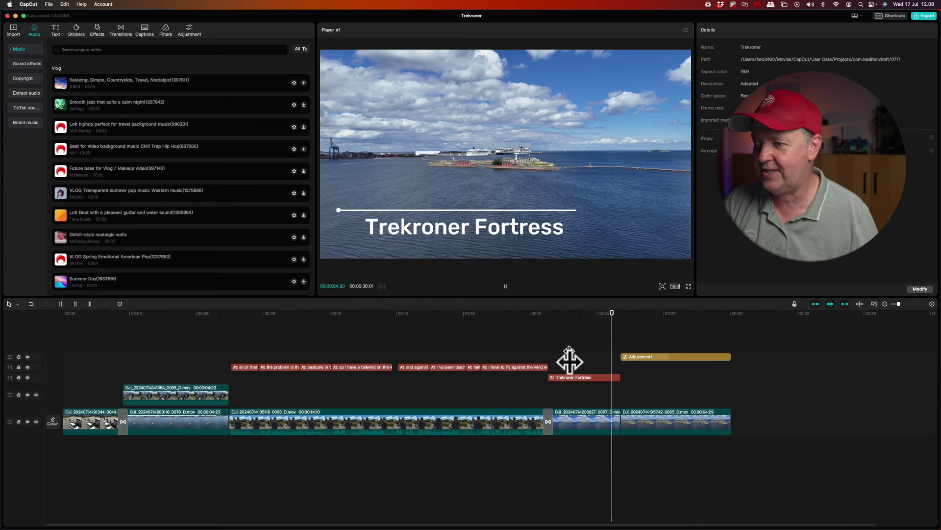
pyautogui.press('space')
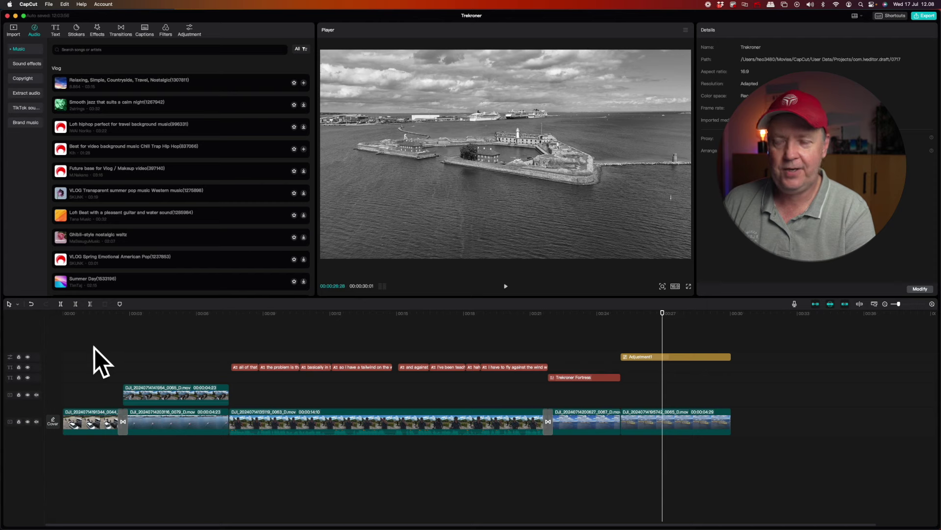
# Step: Review the captioned talking clip from its start and the animated Trekroner Fortress title
pyautogui.click(73, 345)
pyautogui.click(230, 349)
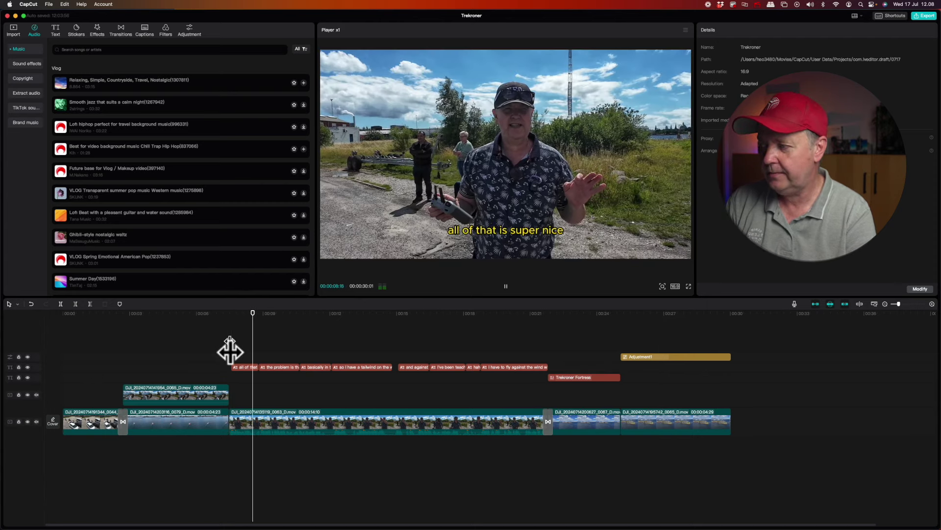
pyautogui.press('space')
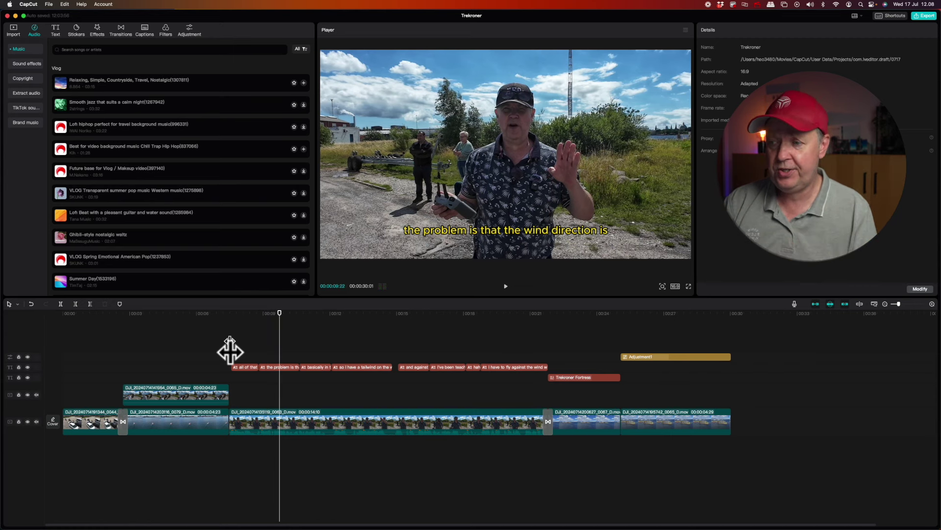
pyautogui.click(561, 344)
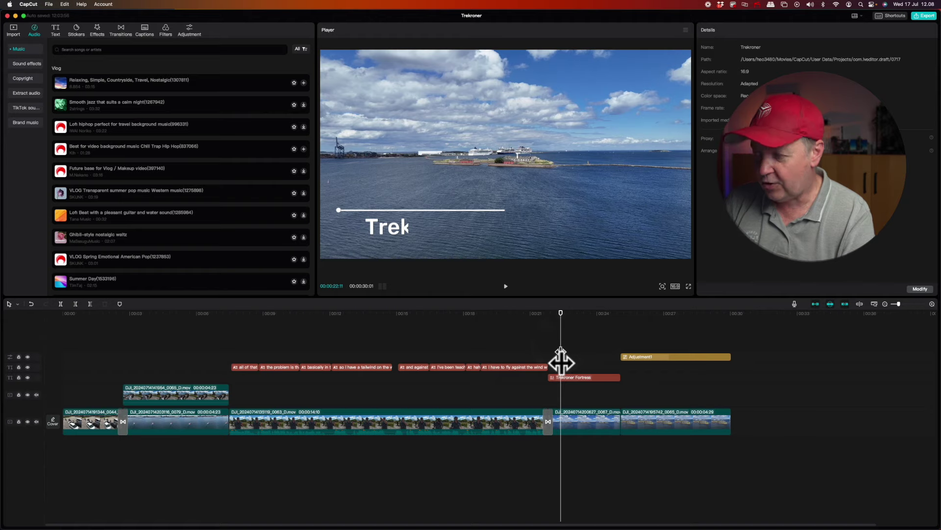
pyautogui.press('space')
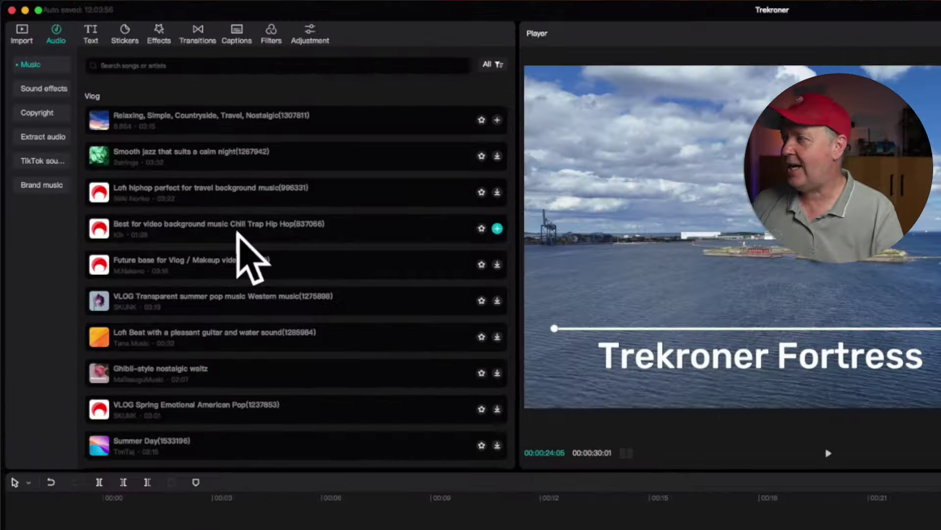
# Step: Browse the tracks in the Vlog music list and return to its beginning
pyautogui.scroll(-1, 245, 191)
pyautogui.scroll(-8, 249, 184)
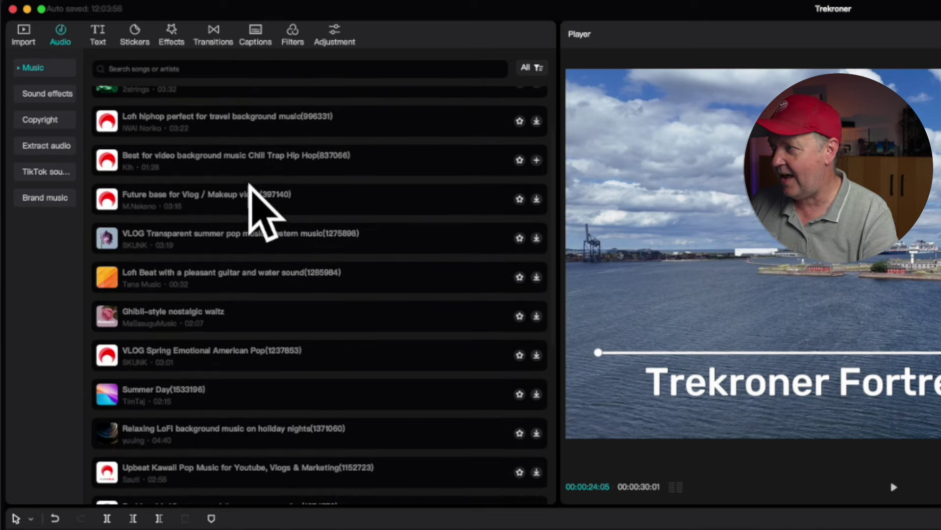
pyautogui.scroll(4, 249, 185)
pyautogui.scroll(-10, 249, 185)
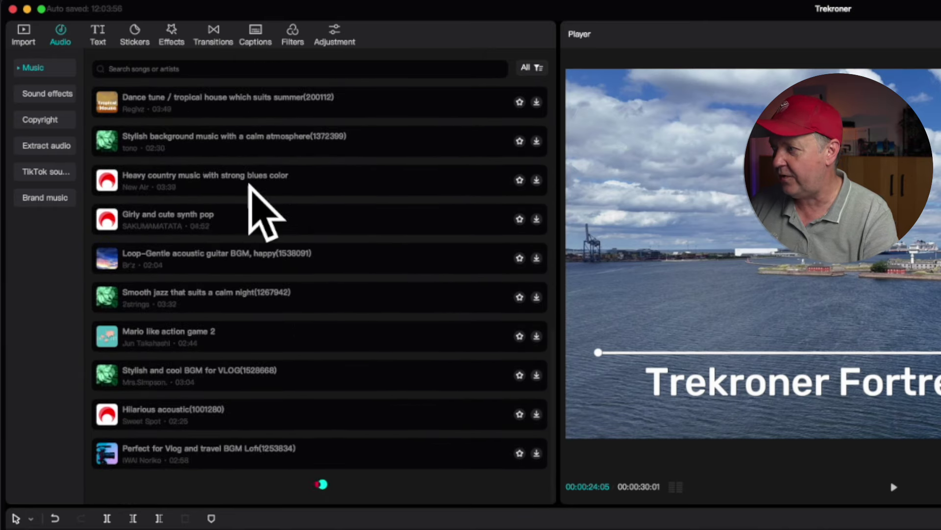
pyautogui.scroll(11, 249, 185)
pyautogui.scroll(5, 249, 185)
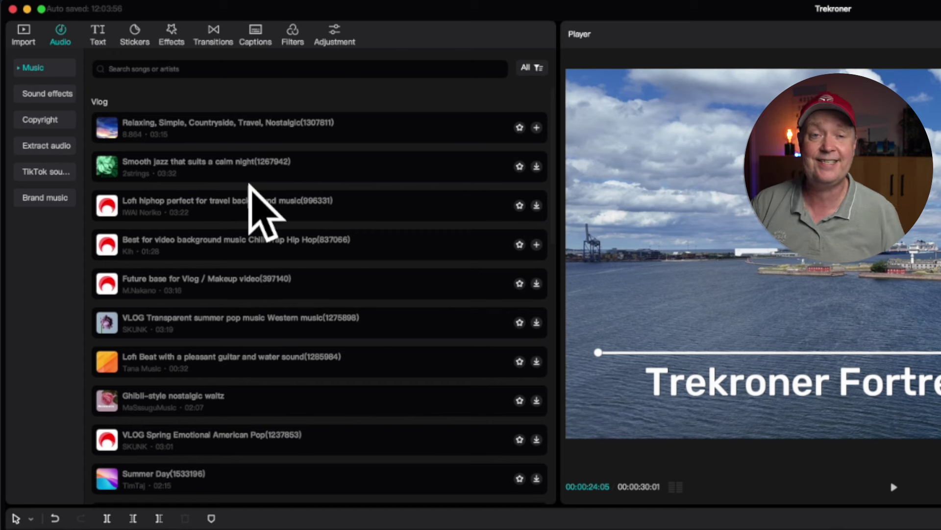
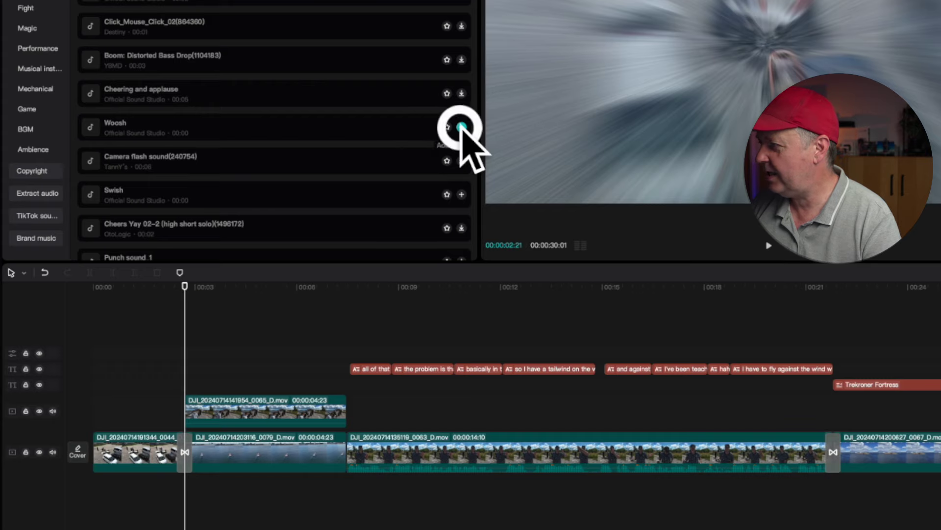
# Step: Play the first transition from about 00:00:01:28 to check the timing of the Woosh sound effect
pyautogui.click(158, 385)
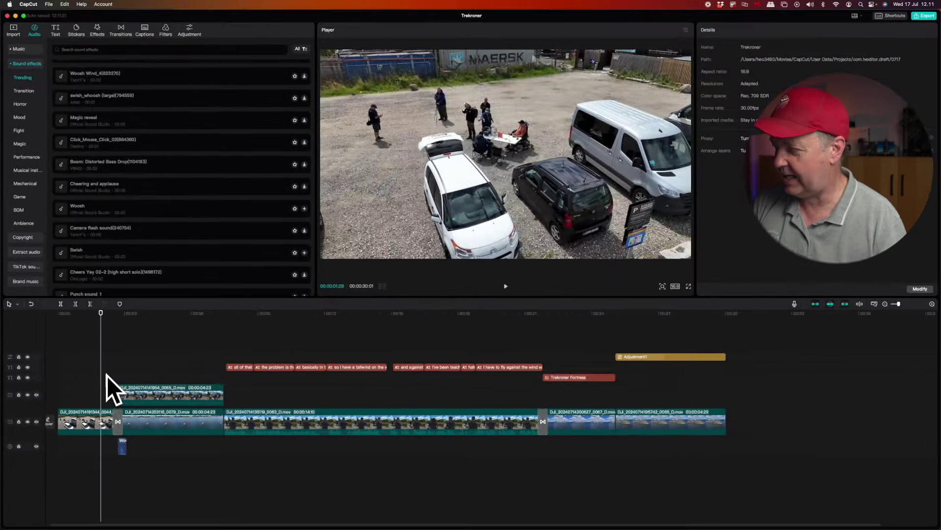
pyautogui.press('space')
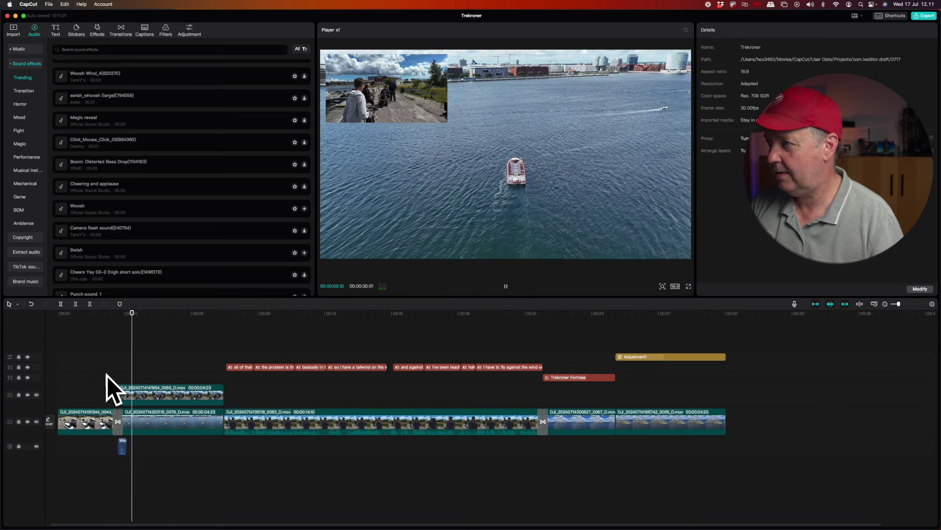
pyautogui.press('space')
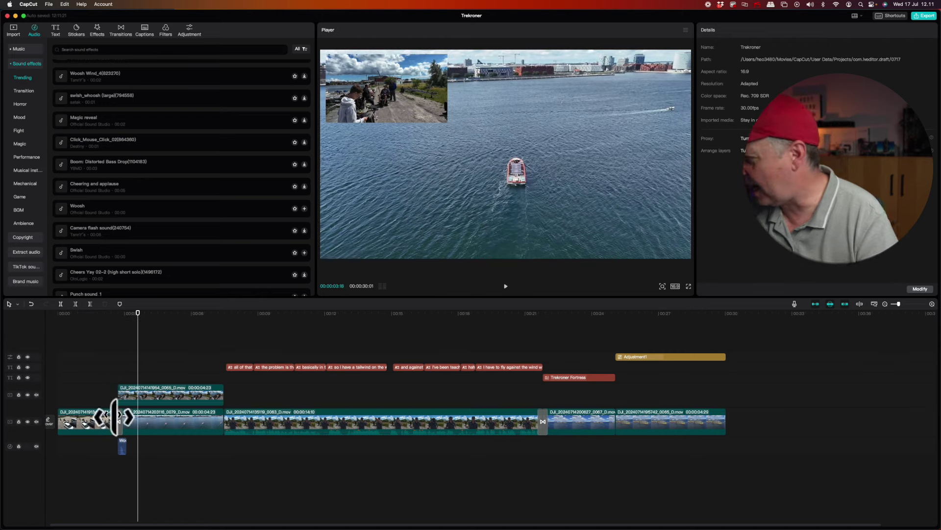
# Step: Move the Woosh sound effect earlier to the start of the first transition and replay that section
pyautogui.click(118, 440)
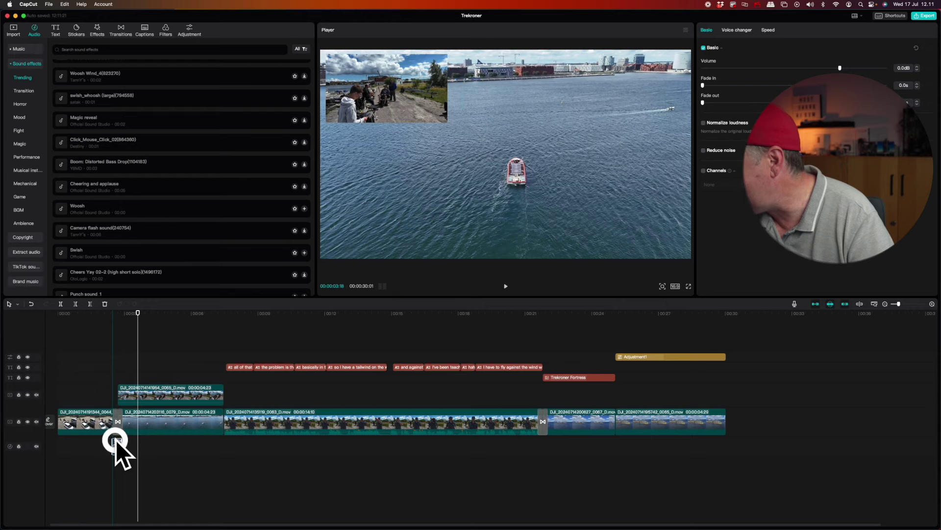
pyautogui.click(102, 391)
pyautogui.press('space')
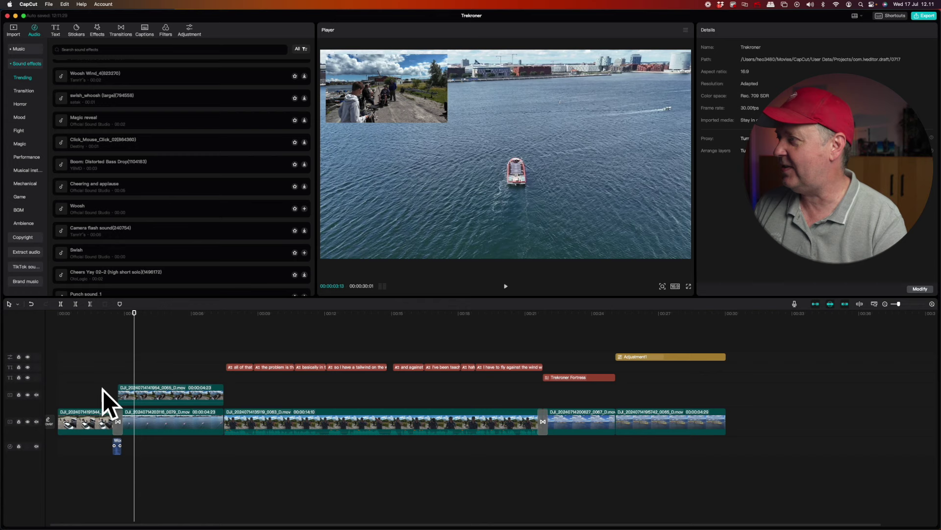
pyautogui.click(157, 363)
pyautogui.click(185, 362)
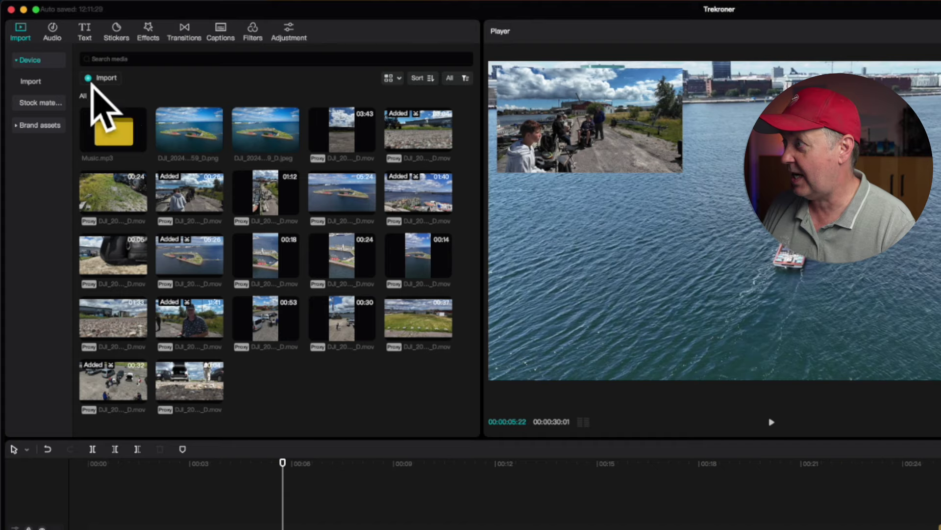
# Step: Import the Music folder from the Trekroner fortress folder, and open it to preview its music track
pyautogui.click(90, 80)
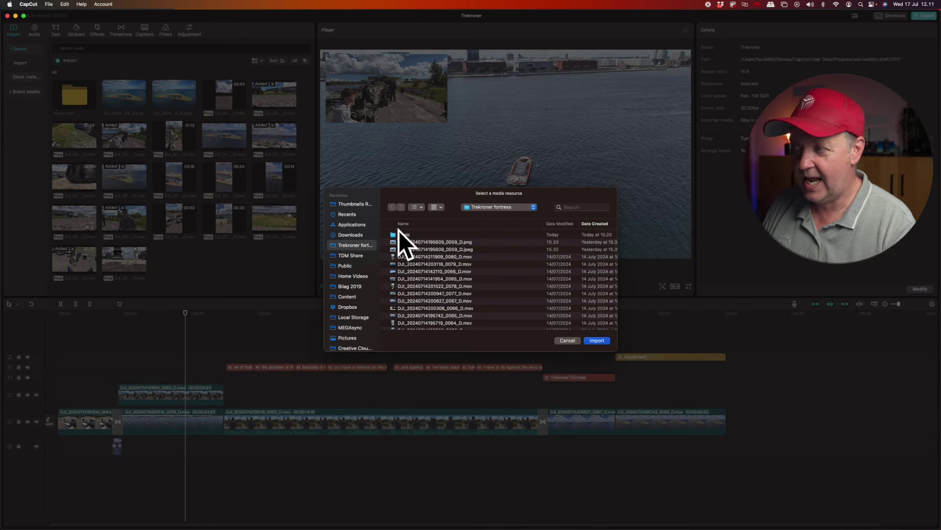
pyautogui.click(398, 235)
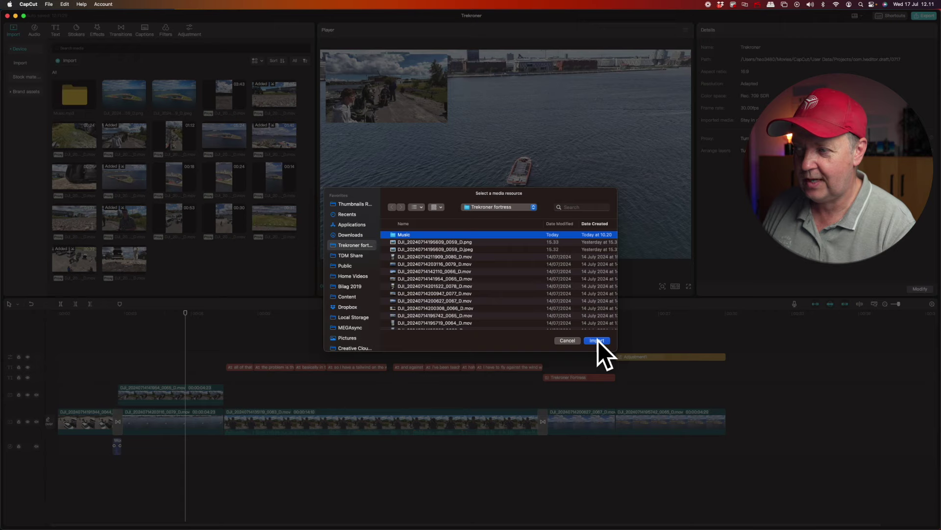
pyautogui.doubleClick(404, 235)
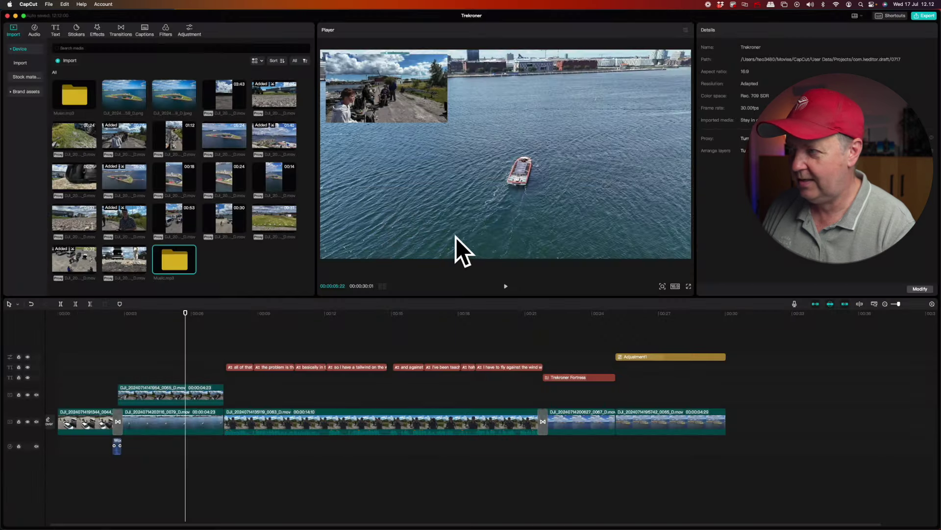
pyautogui.doubleClick(175, 256)
pyautogui.click(113, 138)
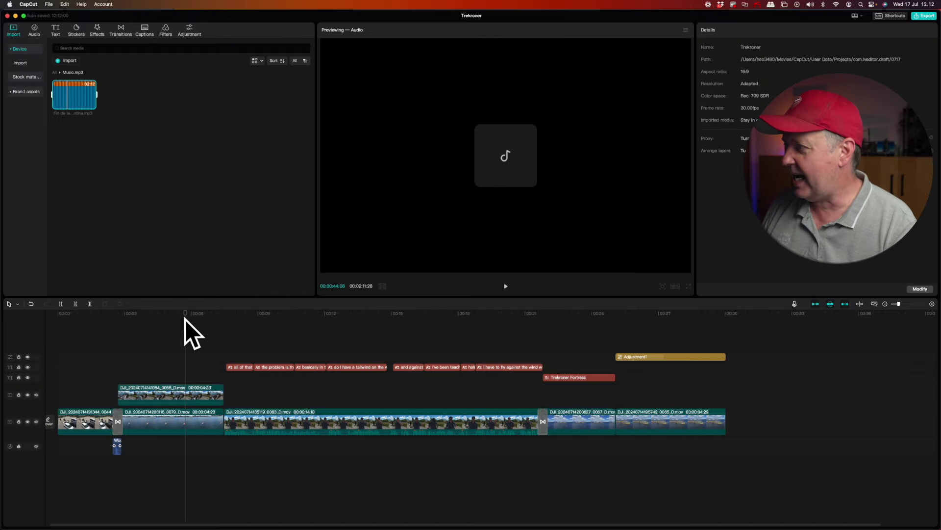
# Step: Add the imported music track Fin de la Noche – Luna Cantina.mp3 to the timeline, starting at the very beginning of the video
pyautogui.moveTo(184, 313); pyautogui.dragTo(61, 320)
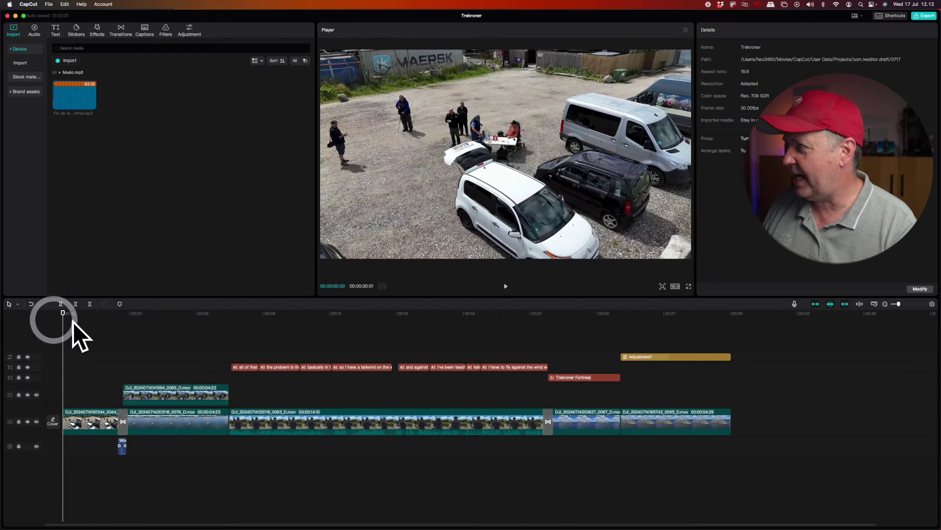
pyautogui.click(92, 105)
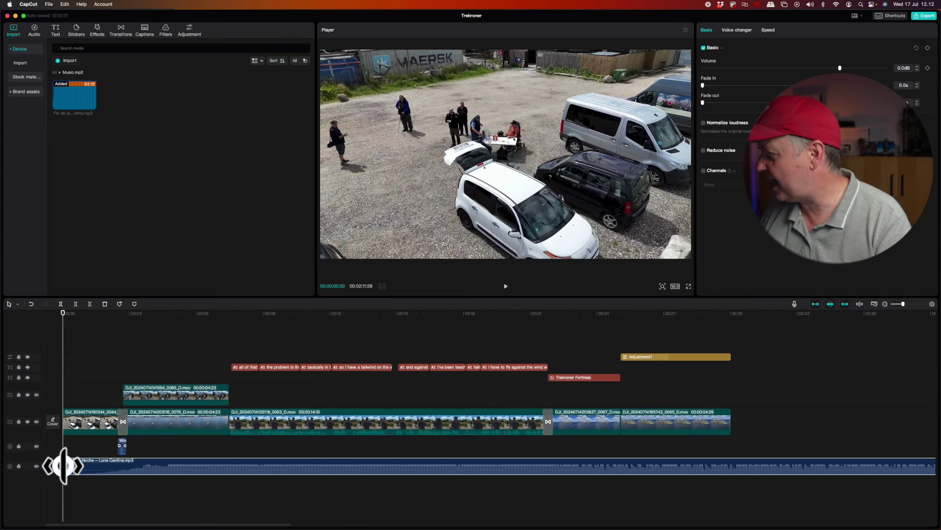
pyautogui.moveTo(65, 463)
pyautogui.mouseDown()
pyautogui.moveTo(88, 463)
pyautogui.moveTo(80, 464)
pyautogui.mouseUp()
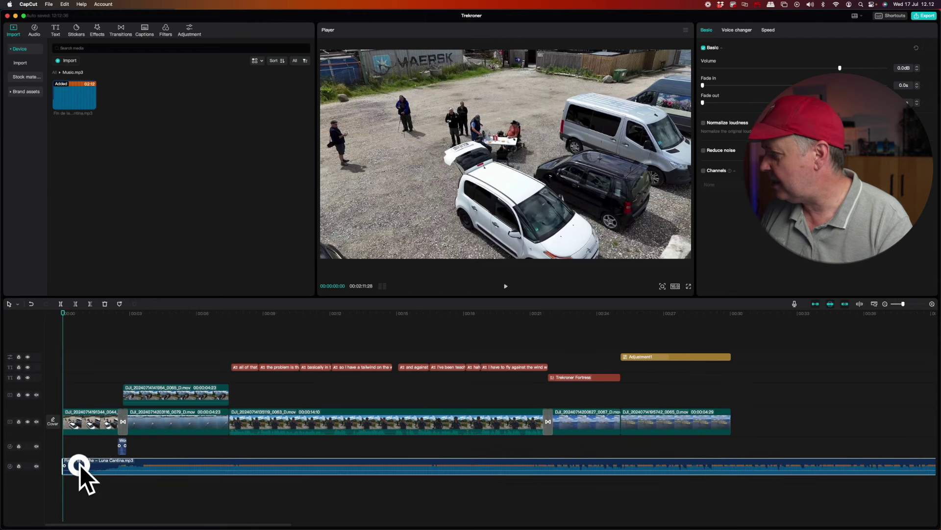
# Step: Cut the music track at 00:00:07:14, where the talking clip starts, and remove everything after that point
pyautogui.click(230, 445)
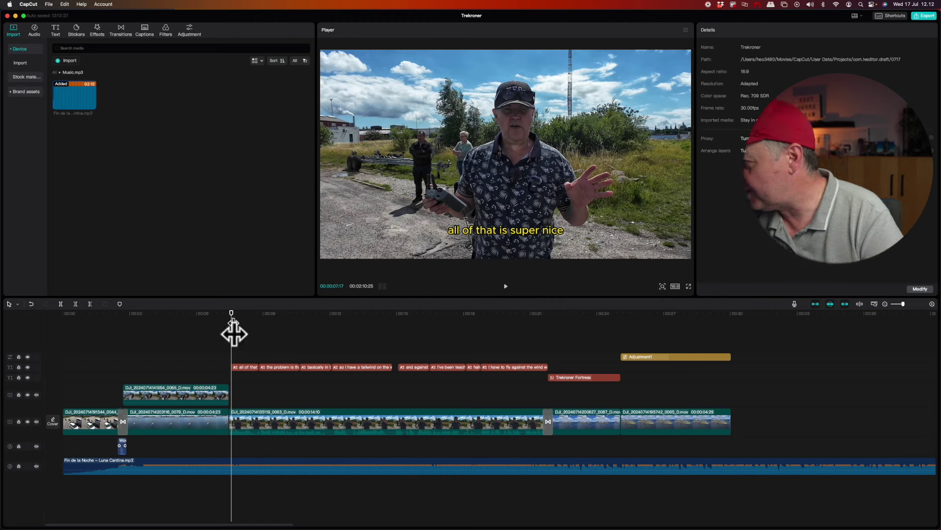
pyautogui.moveTo(904, 304); pyautogui.dragTo(909, 304)
pyautogui.hscroll(-5, 411, 356)
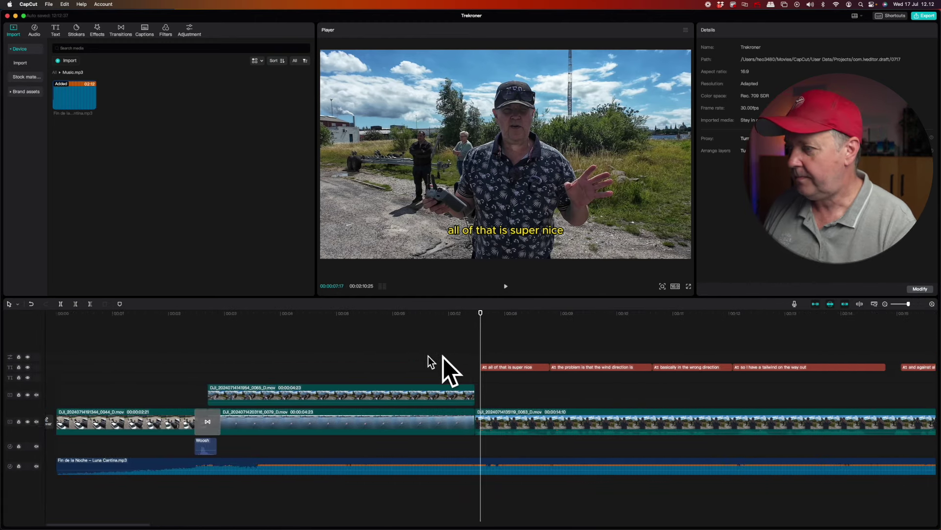
pyautogui.moveTo(480, 308)
pyautogui.mouseDown()
pyautogui.moveTo(488, 325)
pyautogui.moveTo(486, 305)
pyautogui.moveTo(482, 314)
pyautogui.mouseUp()
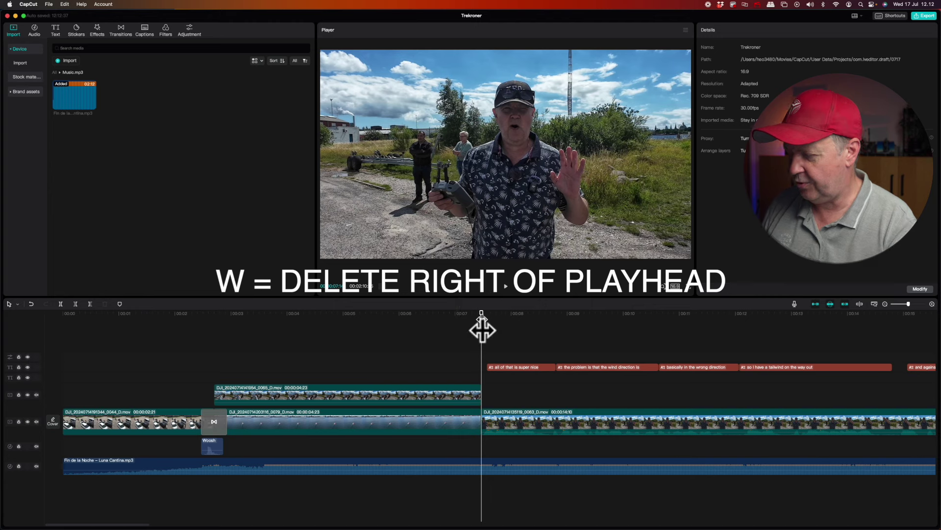
pyautogui.press('w')
pyautogui.click(492, 466)
pyautogui.press('w')
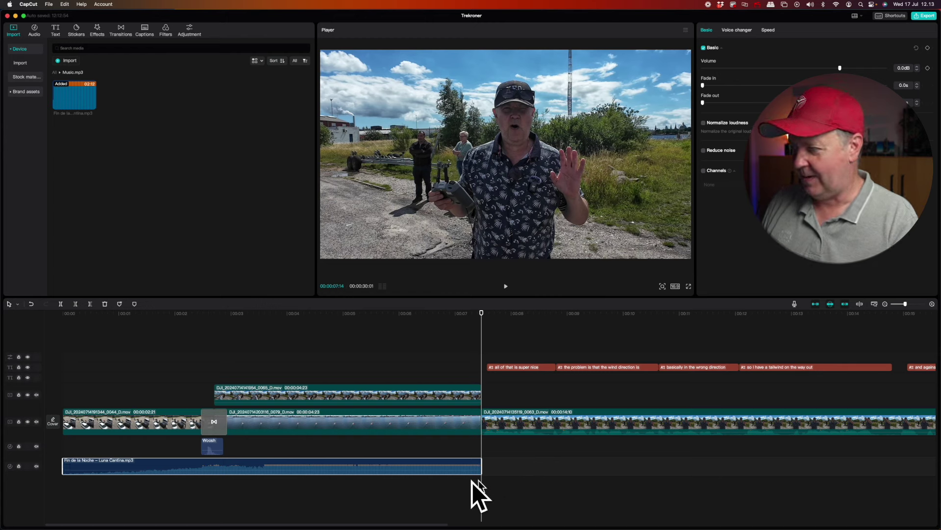
# Step: Play the opening of the video to hear the music together with the first clips and transition
pyautogui.click(69, 371)
pyautogui.press('space')
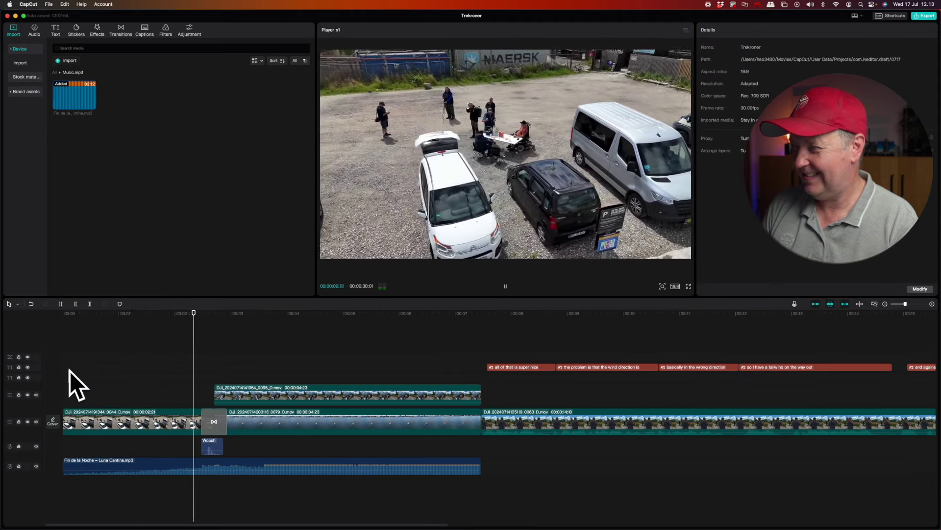
pyautogui.press('space')
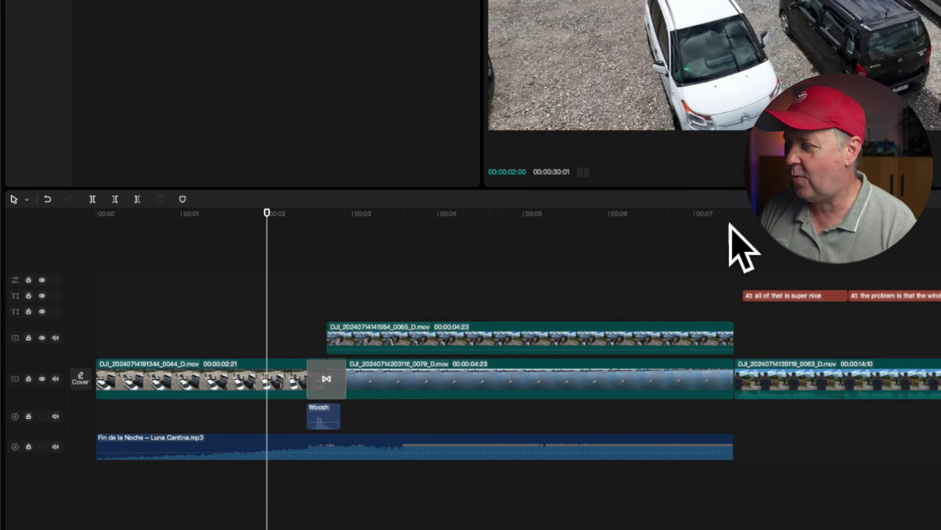
# Step: Normalize the loudness of the opening music clip and replay the intro to judge its level
pyautogui.click(660, 438)
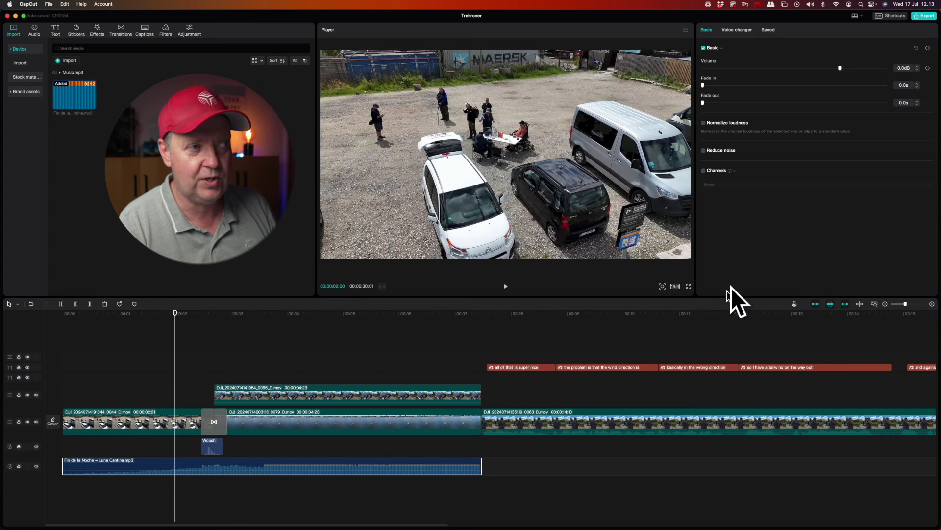
pyautogui.click(705, 123)
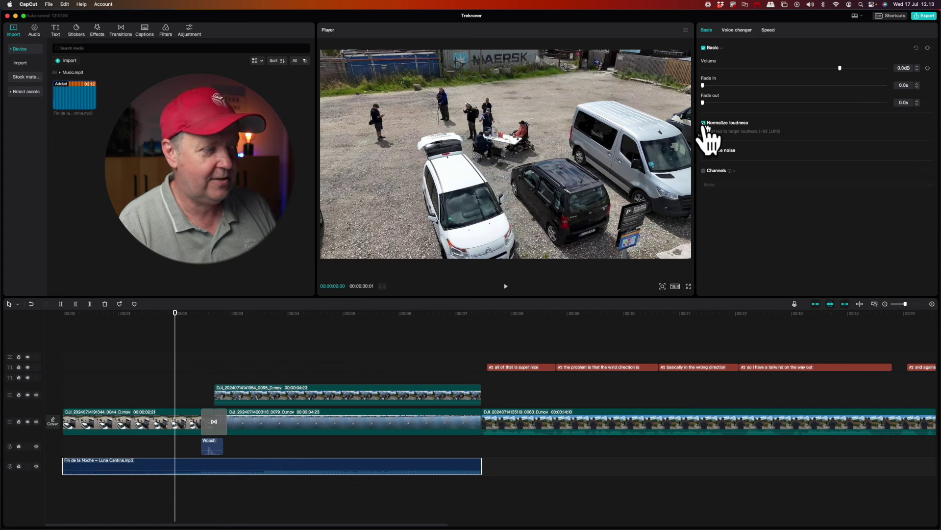
pyautogui.click(84, 348)
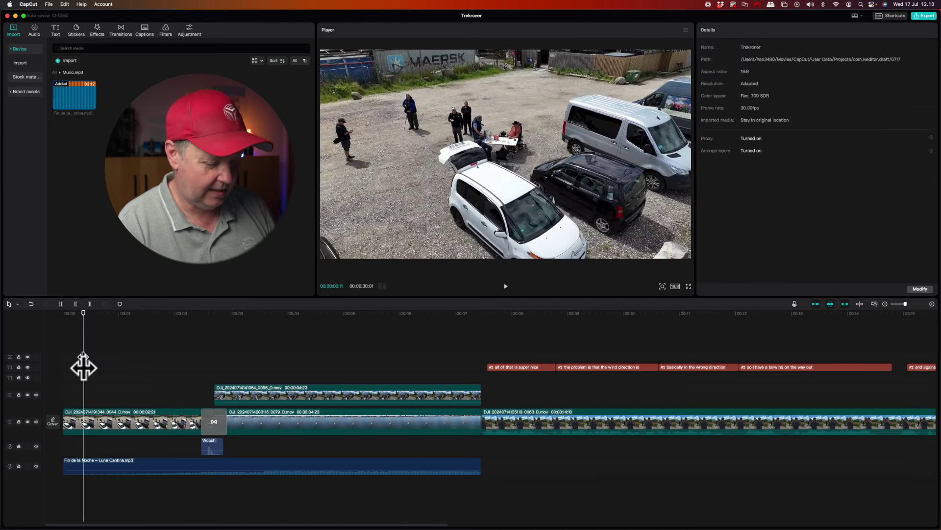
pyautogui.press('space')
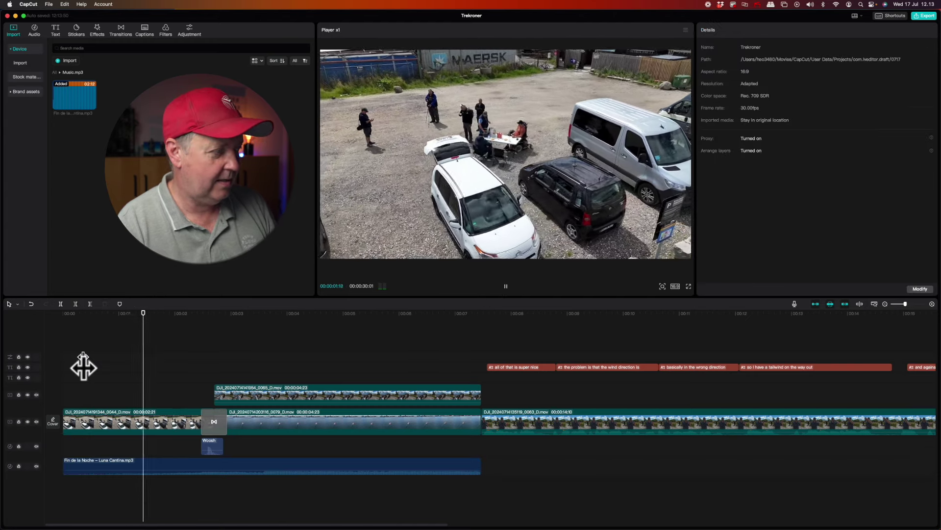
pyautogui.press('space')
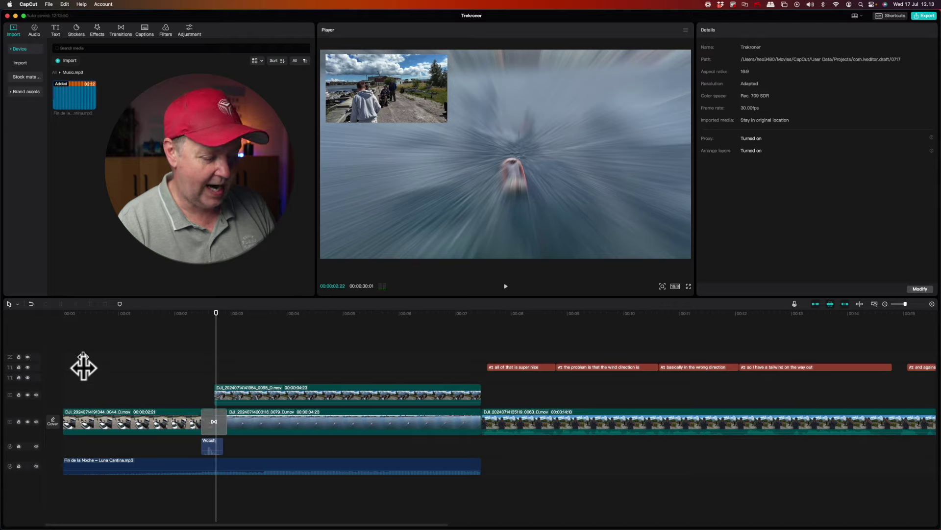
pyautogui.press('space')
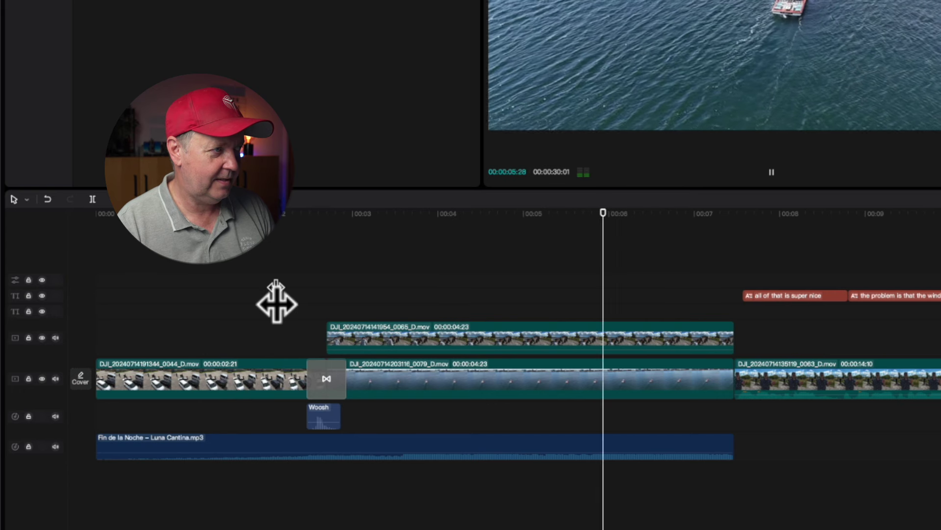
pyautogui.press('space')
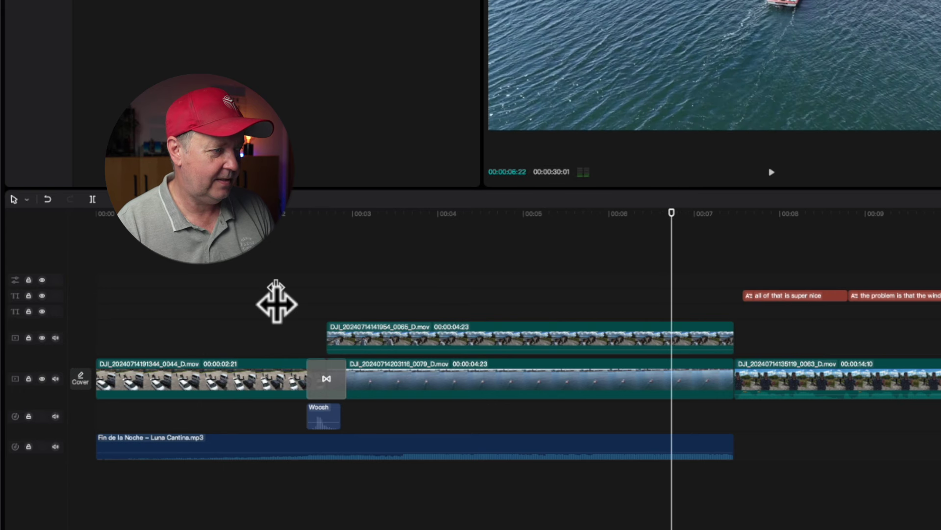
# Step: Extend the opening music slightly past the start of the talking clip and give it a fade-out of about 0.5 s
pyautogui.click(734, 450)
pyautogui.moveTo(734, 450)
pyautogui.mouseDown()
pyautogui.moveTo(758, 448)
pyautogui.moveTo(746, 448)
pyautogui.mouseUp()
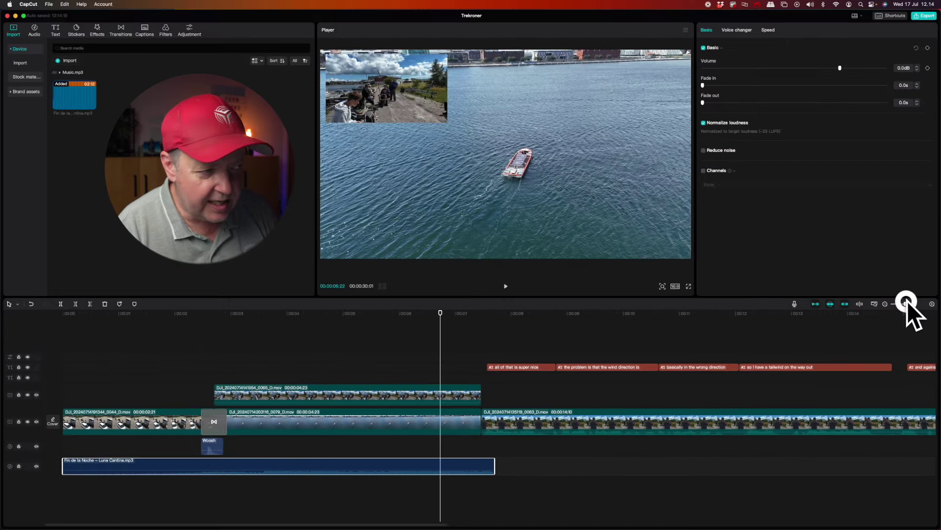
pyautogui.moveTo(908, 301); pyautogui.dragTo(911, 302)
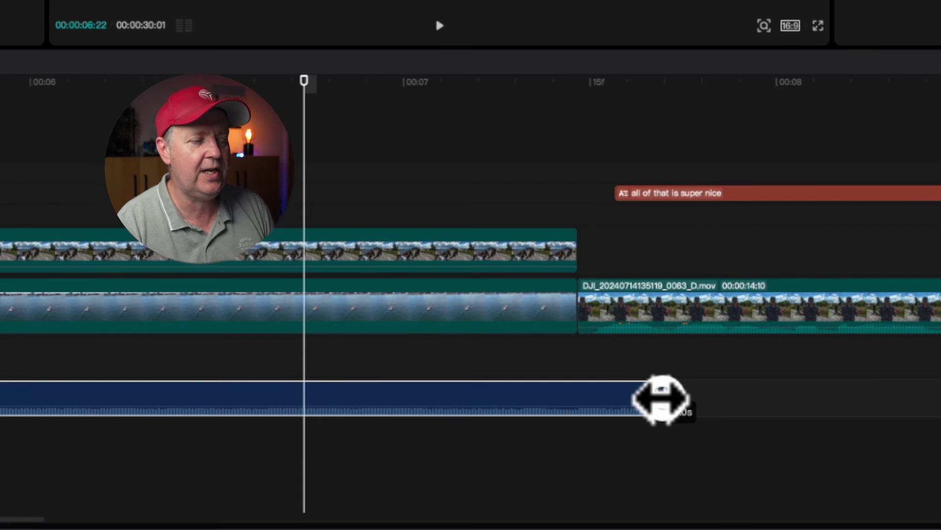
pyautogui.moveTo(635, 395); pyautogui.dragTo(435, 394)
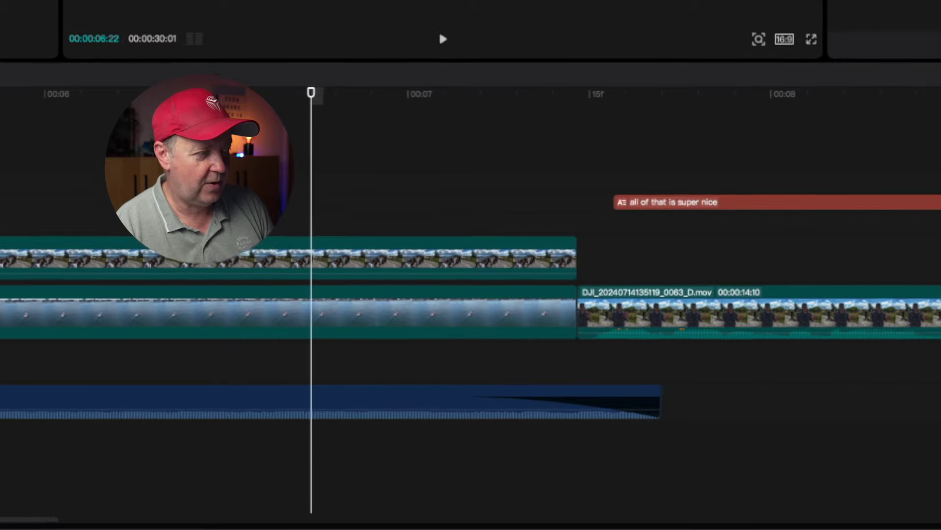
# Step: Play the change from the boat clip to the talking clip to check the music's fade-out
pyautogui.click(137, 156)
pyautogui.press('space')
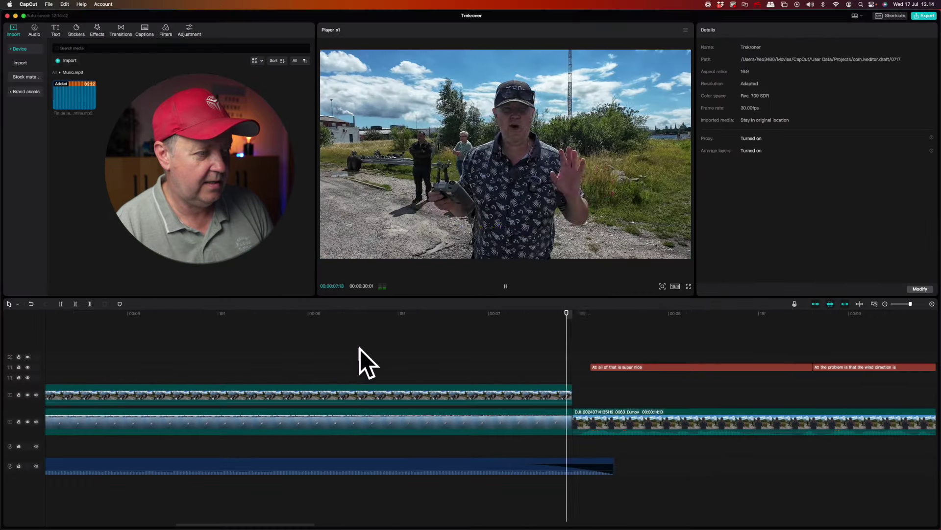
pyautogui.click(468, 353)
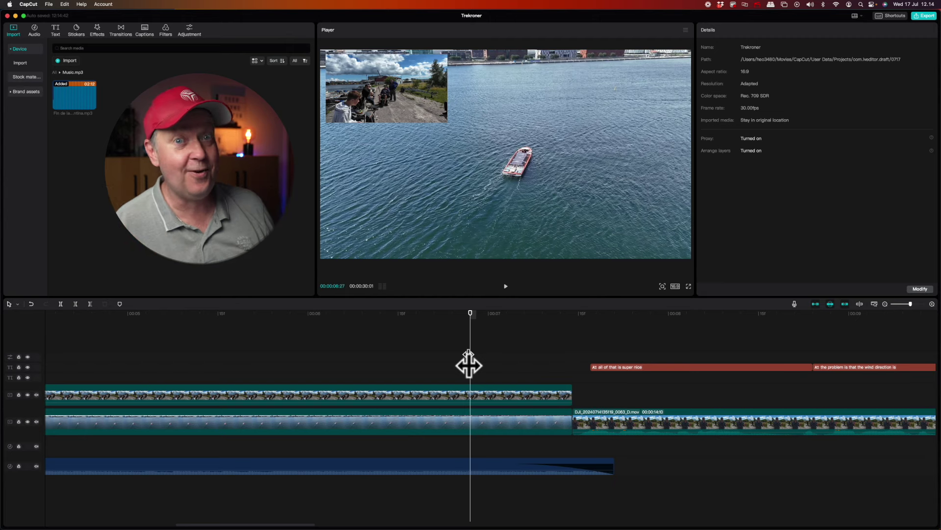
# Step: Add the same music track a second time at the second transition, at 00:00:21:24
pyautogui.scroll(-5, 468, 365)
pyautogui.moveTo(357, 330); pyautogui.dragTo(549, 345)
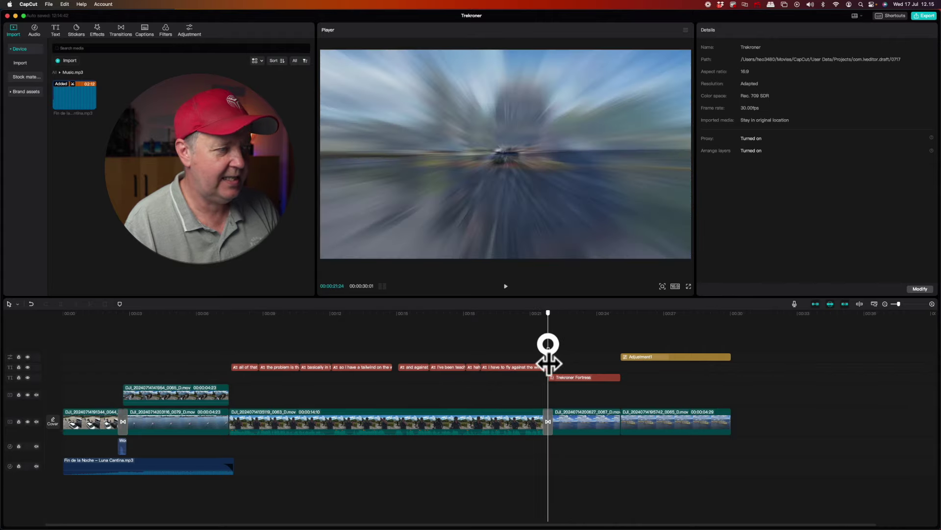
pyautogui.click(90, 94)
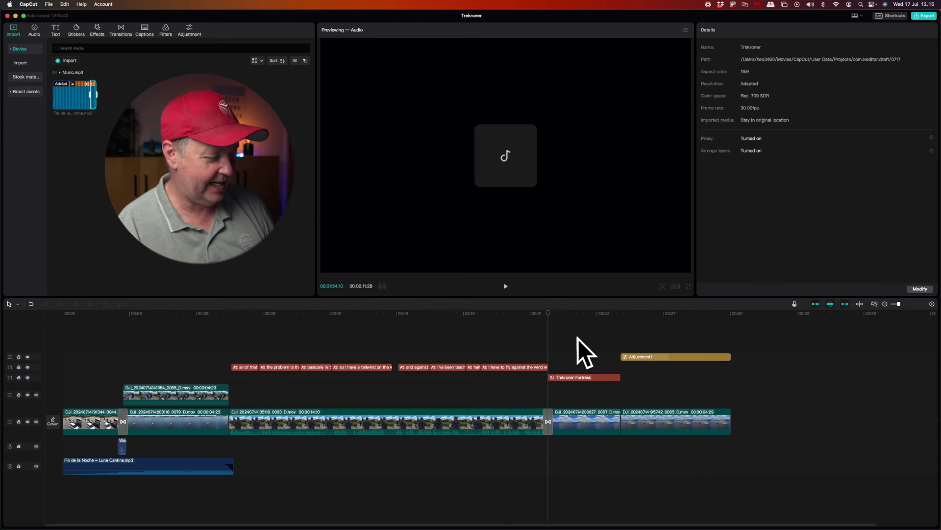
pyautogui.click(84, 104)
pyautogui.hscroll(5, 584, 402)
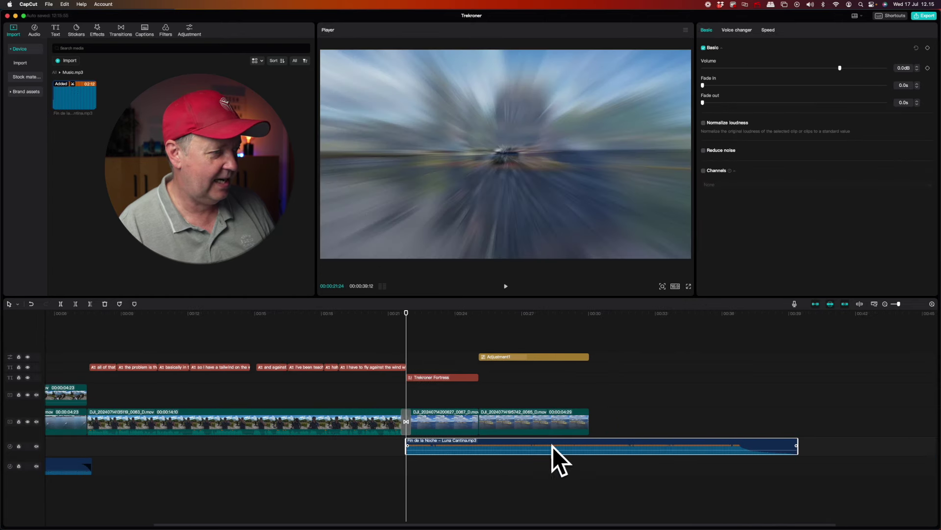
# Step: Align the second music clip's end with the end of the video and trim its start to the beginning of the second transition
pyautogui.moveTo(552, 448); pyautogui.dragTo(345, 443)
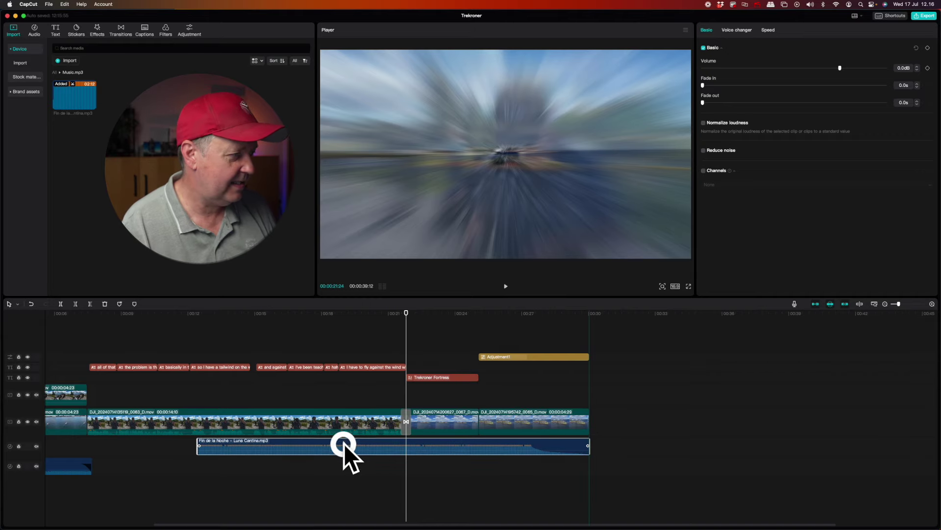
pyautogui.hscroll(-3, 319, 446)
pyautogui.moveTo(275, 445); pyautogui.dragTo(481, 450)
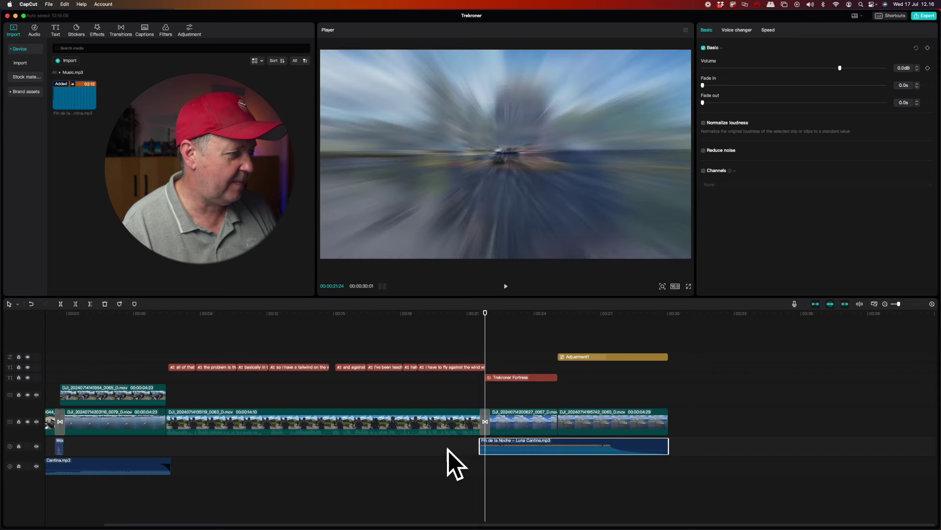
# Step: Normalize the loudness of the second music clip and give it a 0.7 s fade-in
pyautogui.click(447, 449)
pyautogui.click(513, 445)
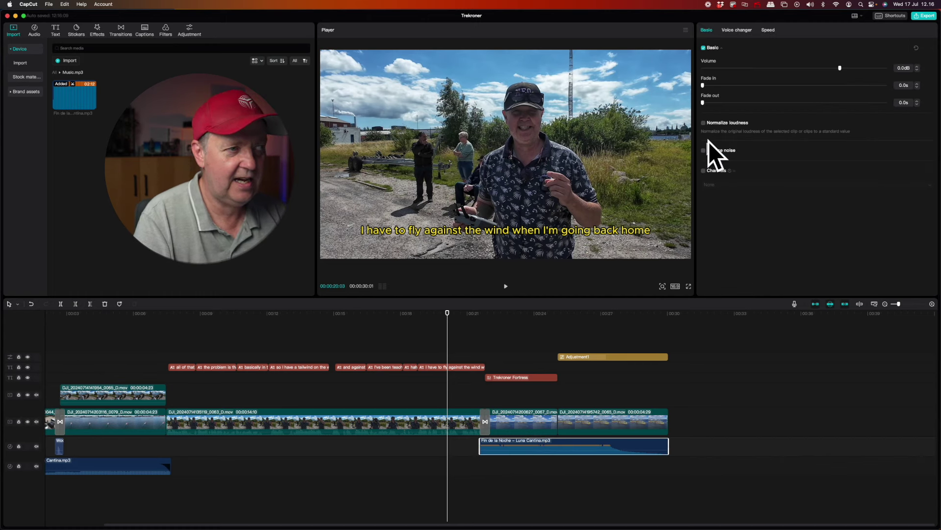
pyautogui.click(704, 123)
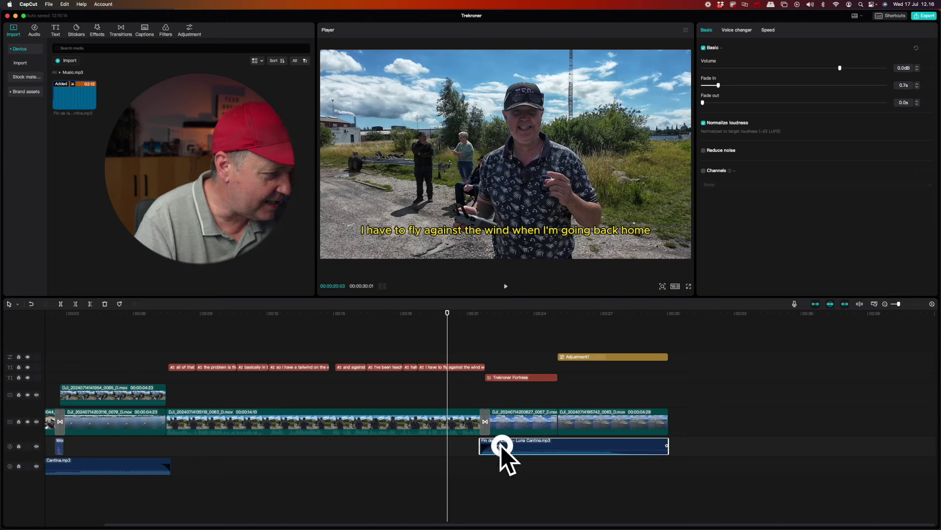
pyautogui.click(459, 449)
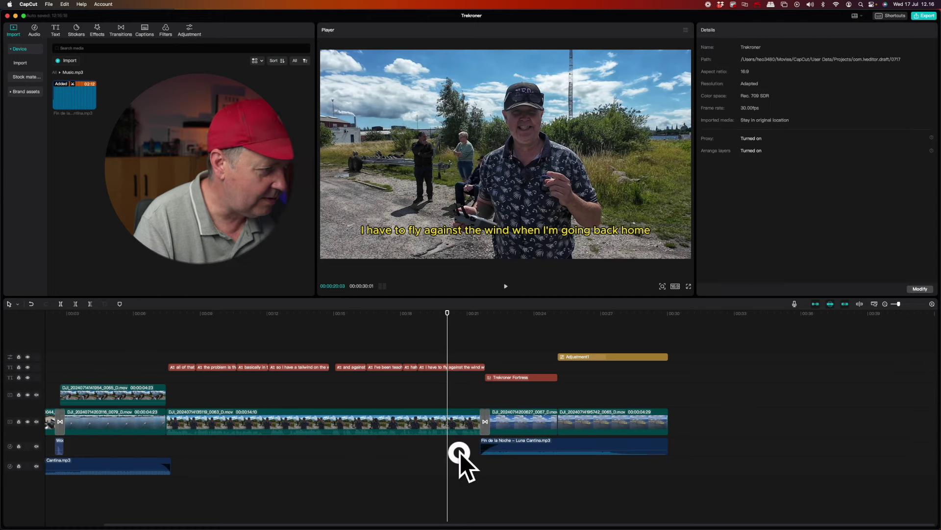
# Step: Play the ending with its music, and review the opening music's fade-out and the captioned talking section
pyautogui.click(435, 456)
pyautogui.press('space')
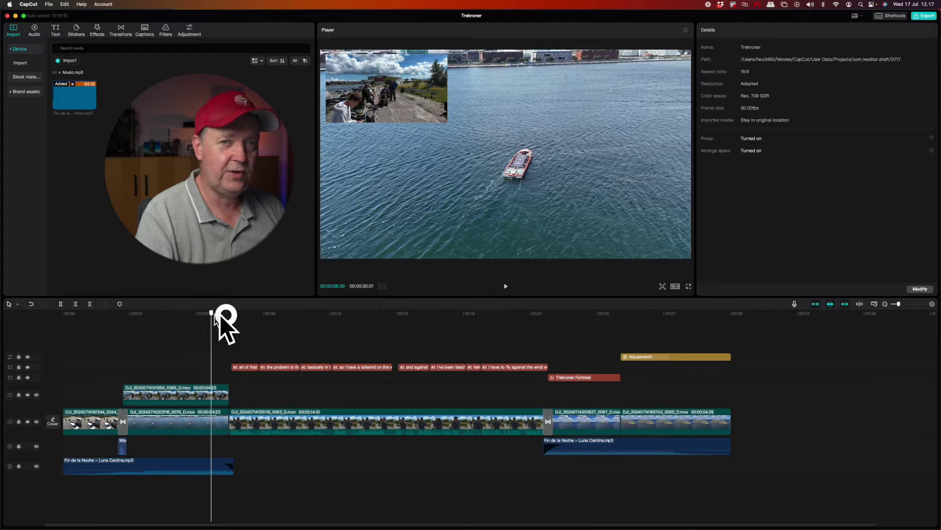
pyautogui.click(234, 320)
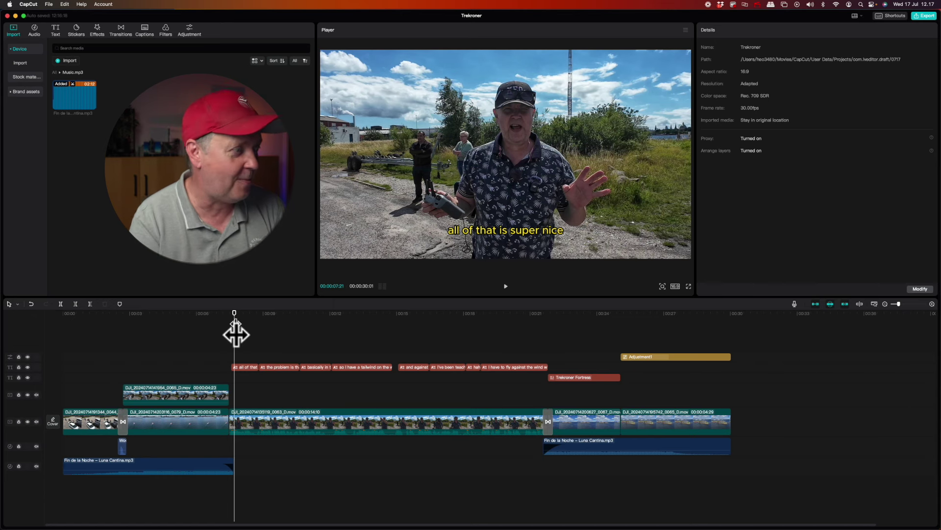
pyautogui.moveTo(236, 308); pyautogui.dragTo(306, 350)
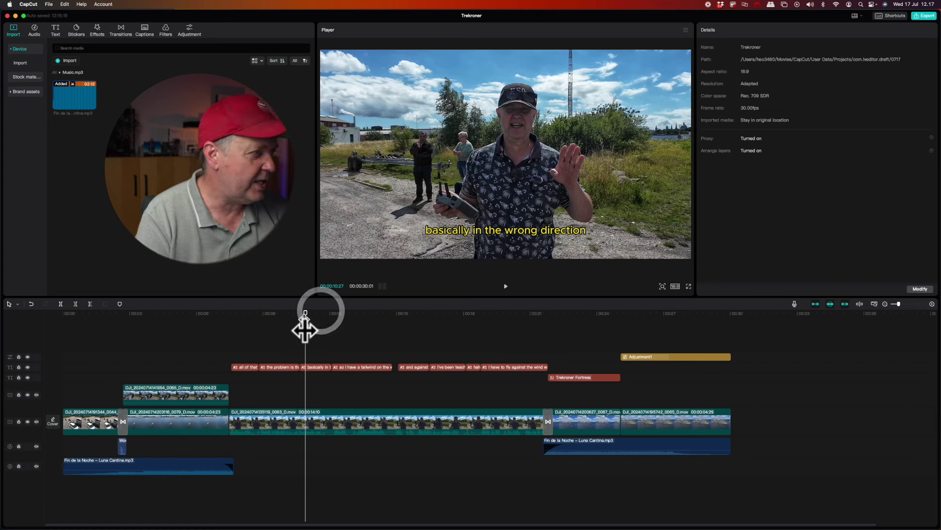
pyautogui.moveTo(307, 310); pyautogui.dragTo(406, 338)
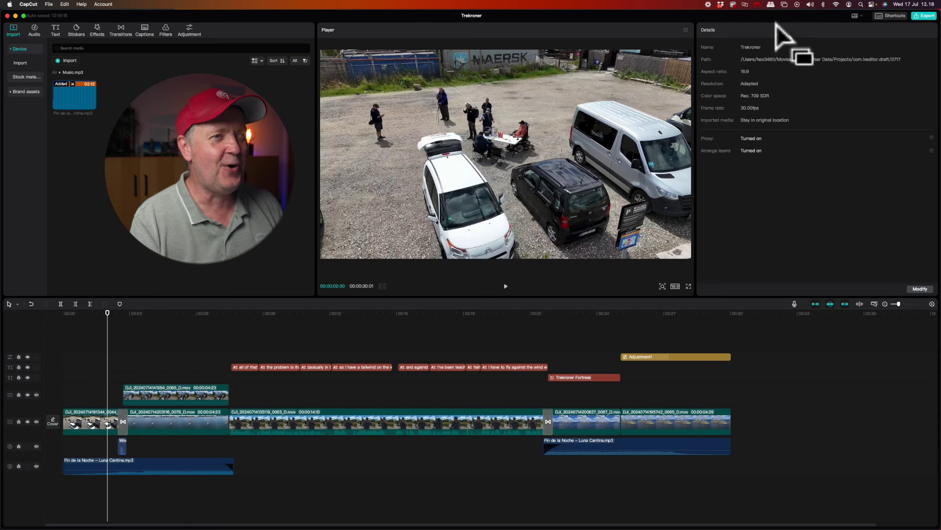
# Step: Open the export settings for the video and check the file name and the destination folder without changing them
pyautogui.click(924, 17)
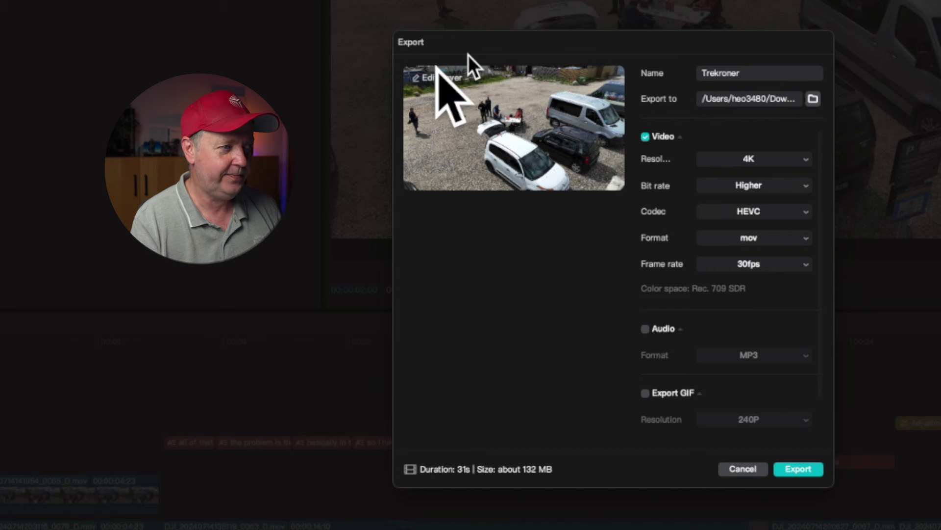
pyautogui.click(748, 74)
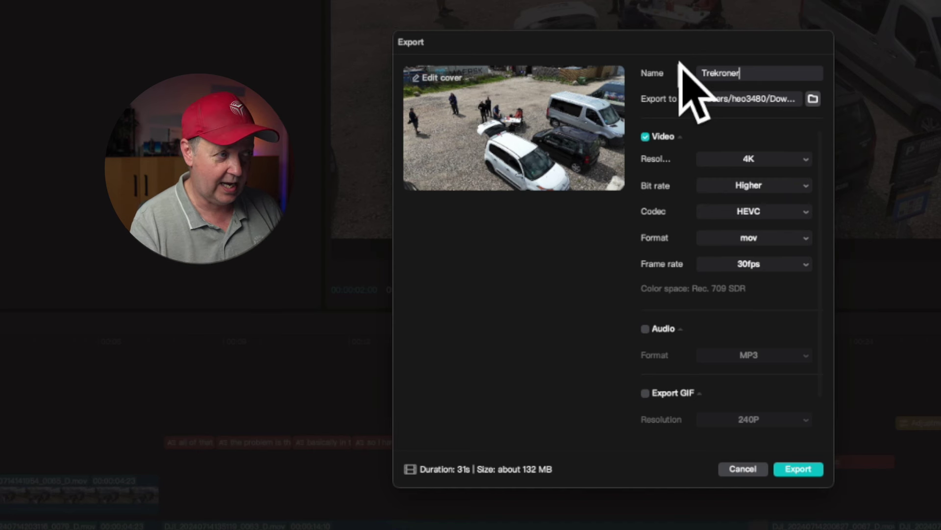
pyautogui.click(813, 99)
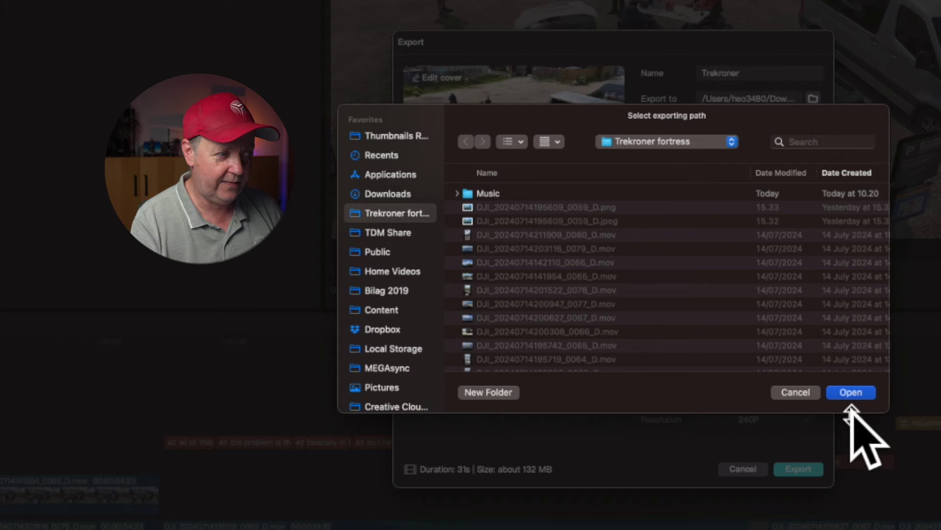
pyautogui.click(792, 392)
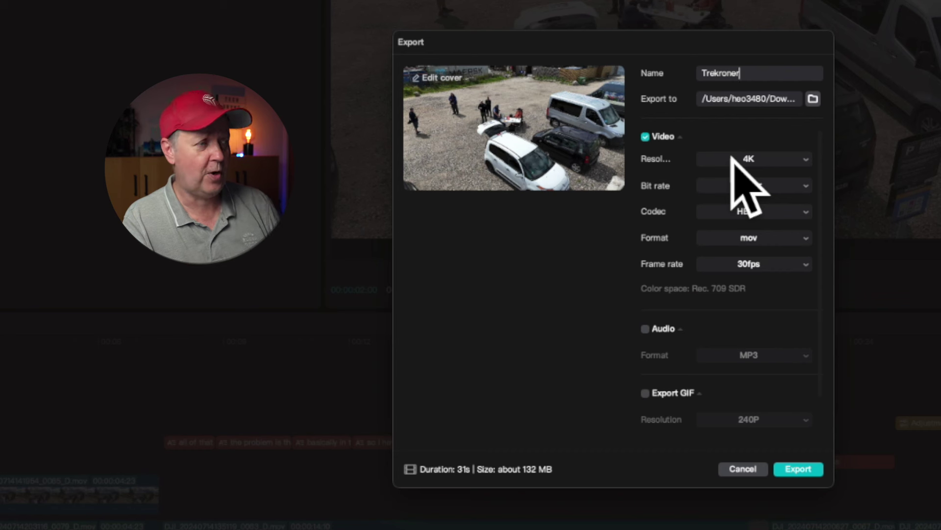
# Step: Try the Recommended bit rate for the video export and review the other bit rate options
pyautogui.click(742, 186)
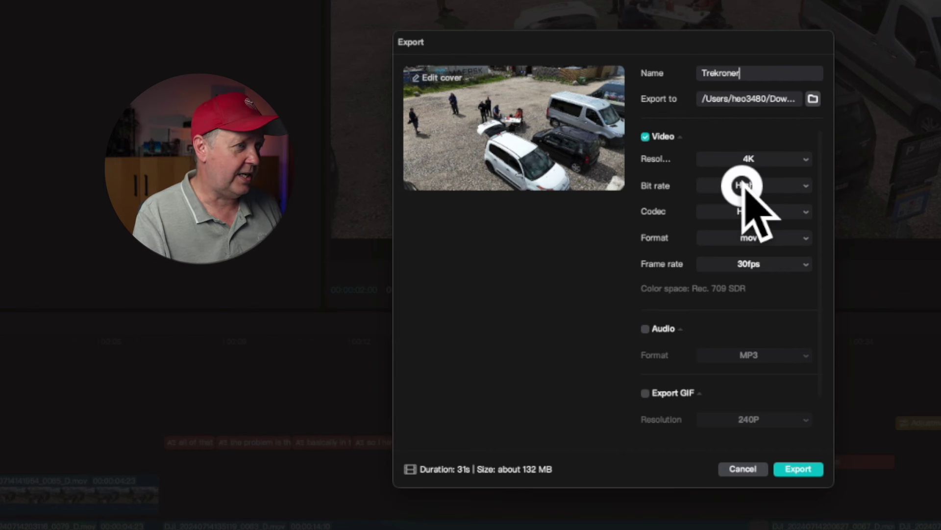
pyautogui.click(750, 228)
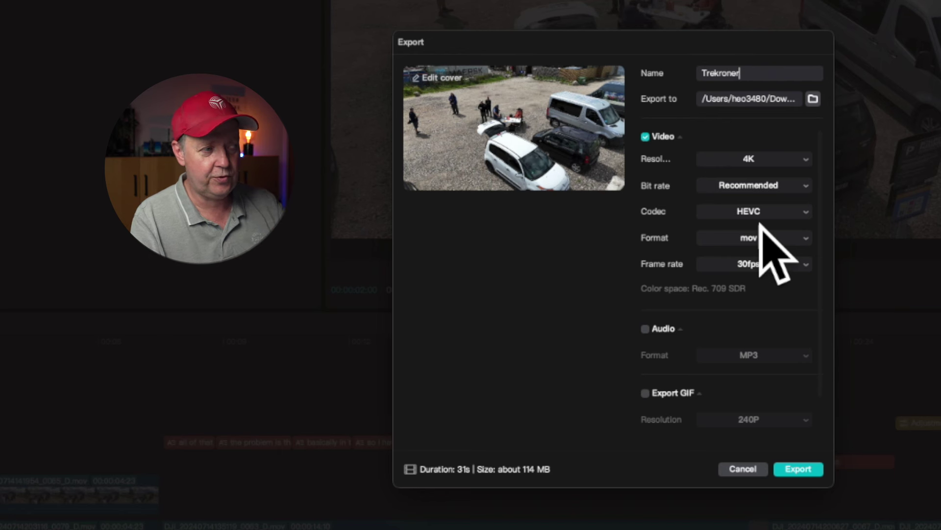
pyautogui.click(758, 186)
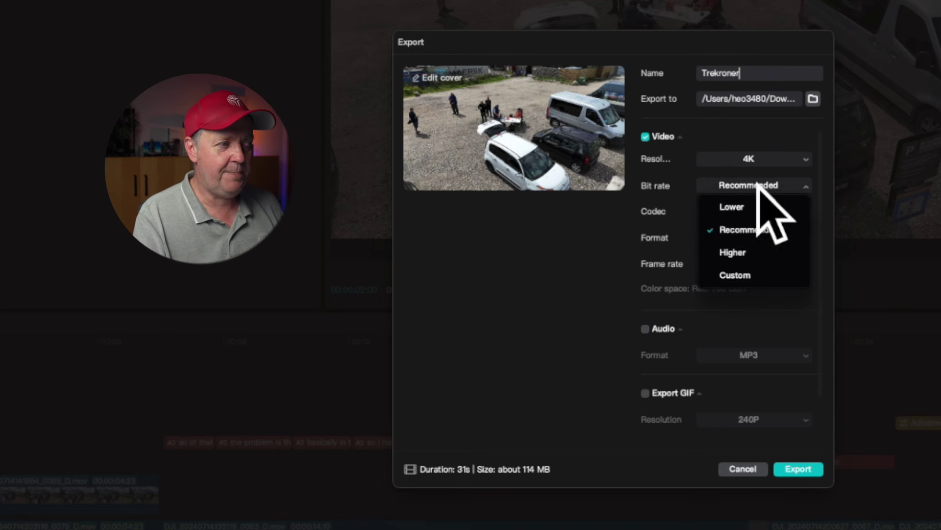
pyautogui.click(679, 179)
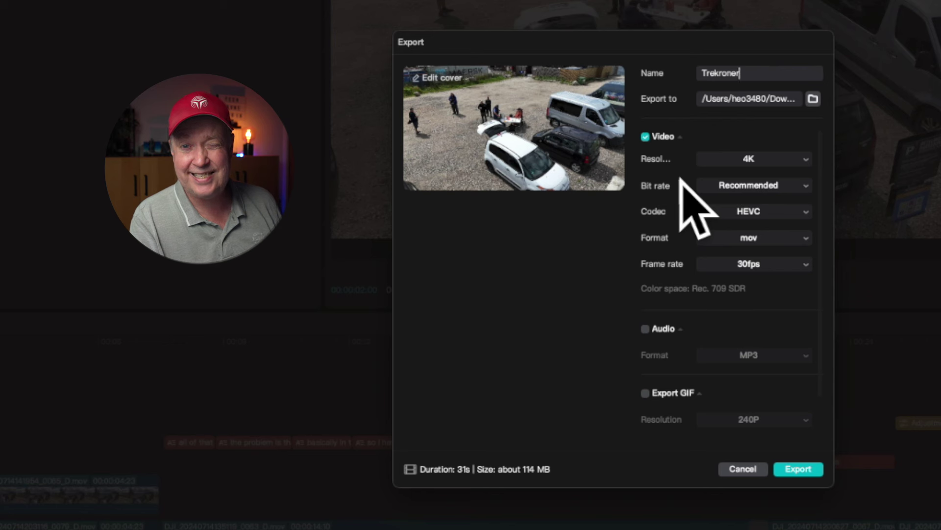
# Step: Set the bit rate of the video export to Higher
pyautogui.click(746, 185)
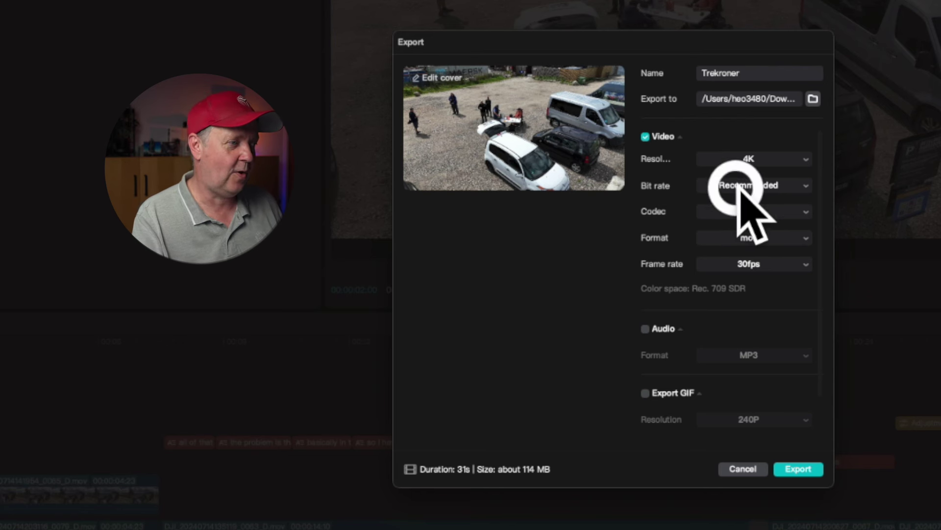
pyautogui.click(775, 185)
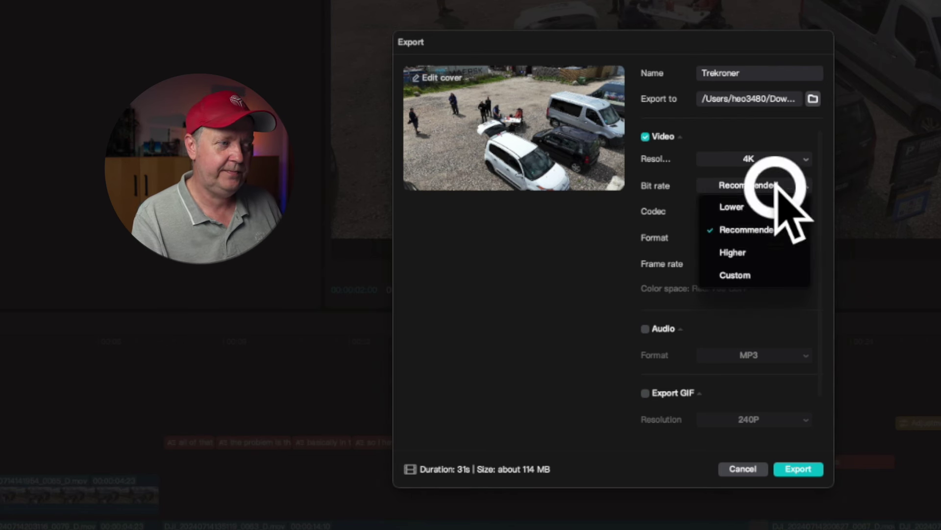
pyautogui.click(766, 252)
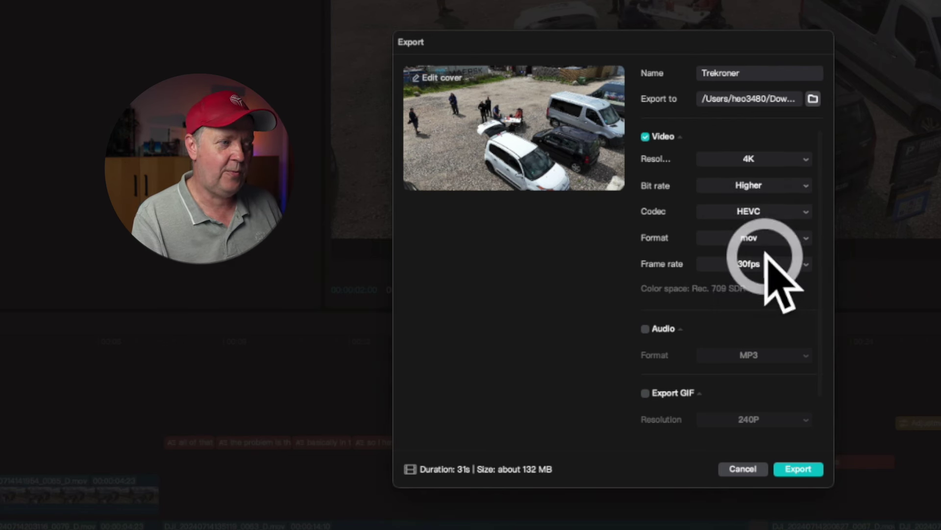
# Step: Review the available codecs for the video export and try H.264 in place of HEVC
pyautogui.click(770, 210)
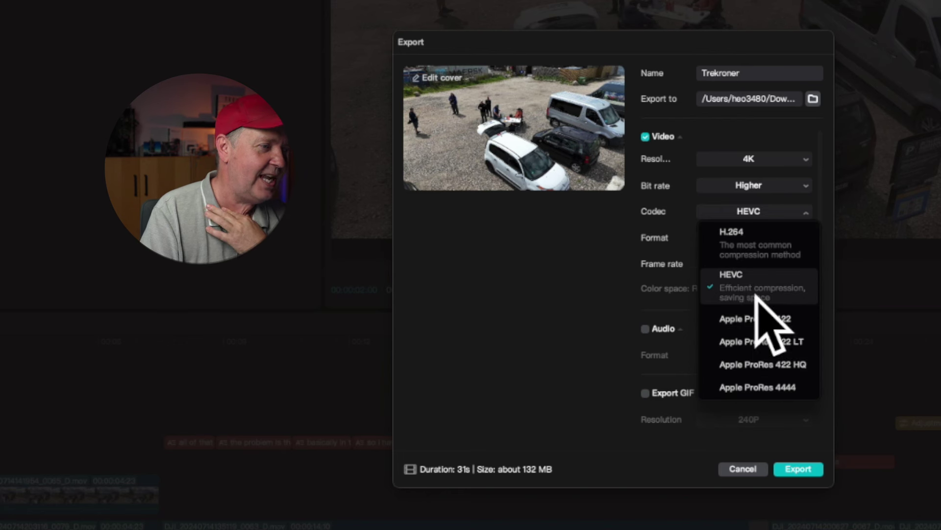
pyautogui.click(727, 287)
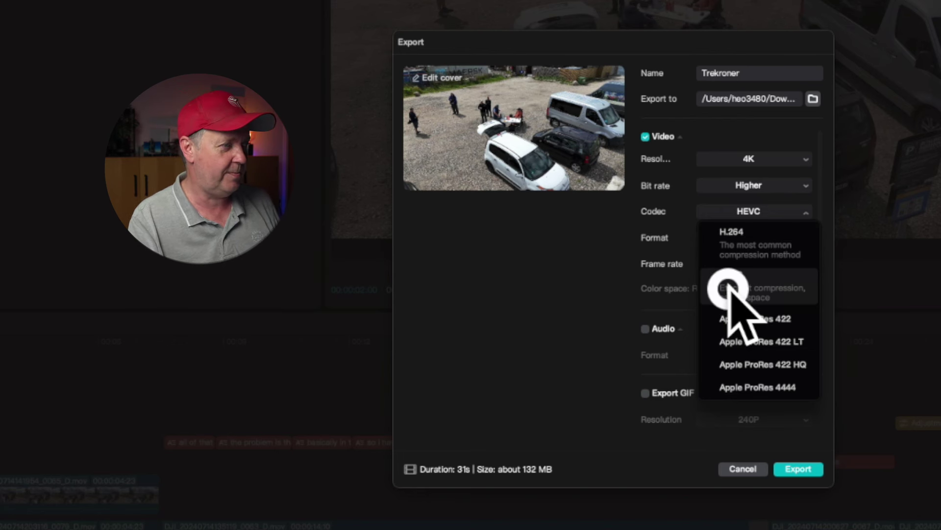
pyautogui.click(754, 211)
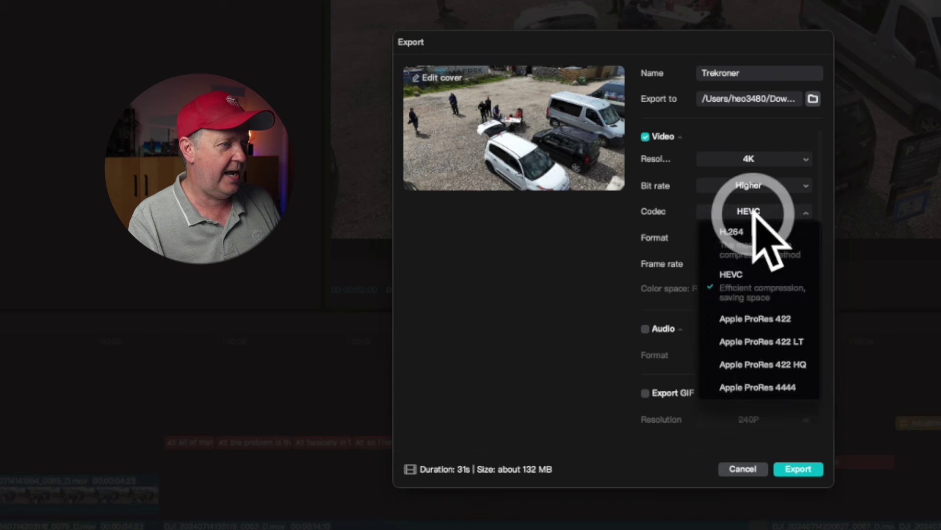
pyautogui.click(762, 236)
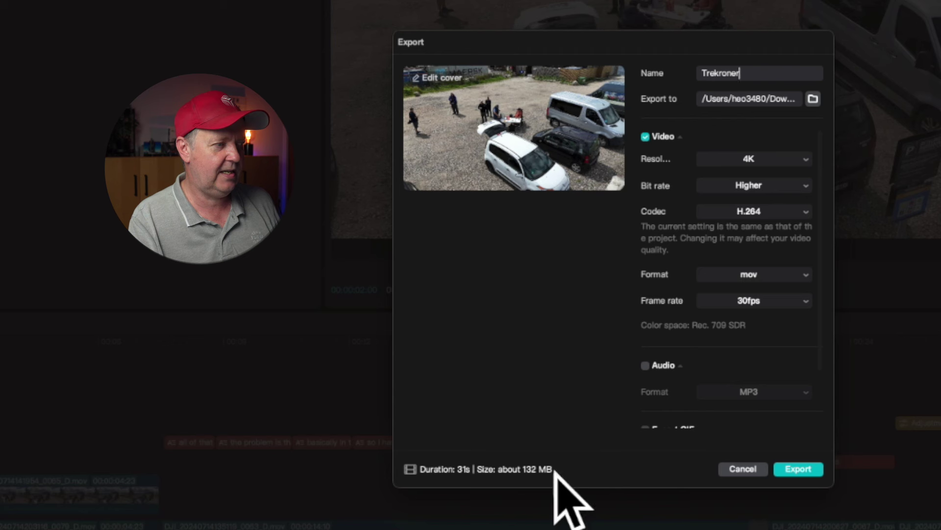
# Step: Set the video codec back to HEVC, check the remaining export options, and export the video
pyautogui.click(752, 211)
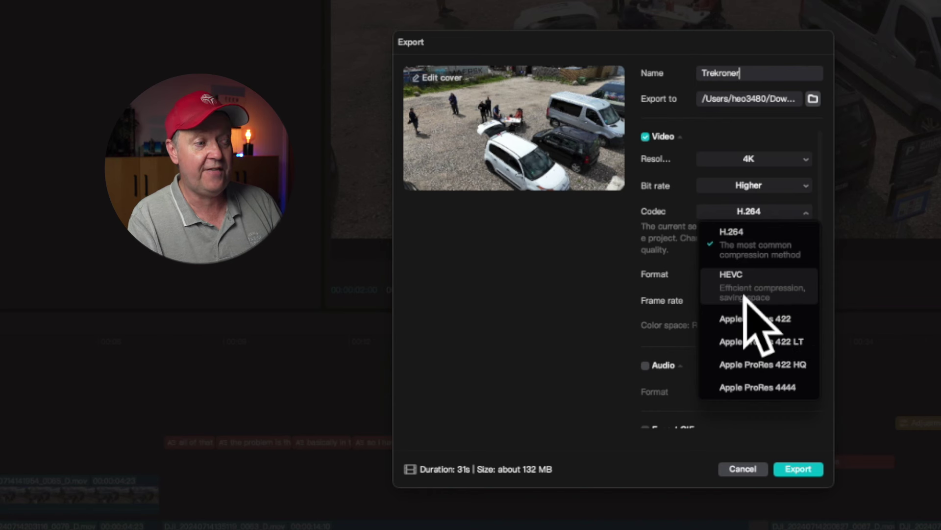
pyautogui.click(773, 292)
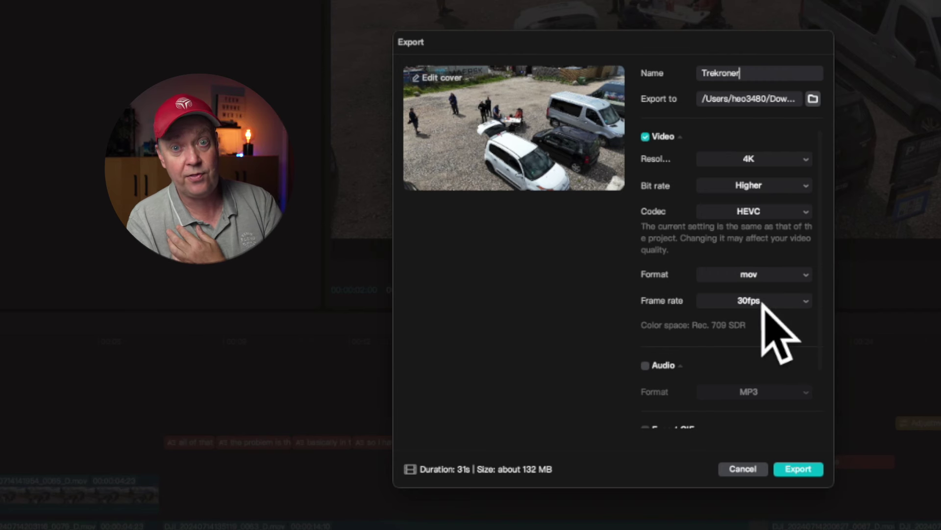
pyautogui.scroll(-3, 764, 304)
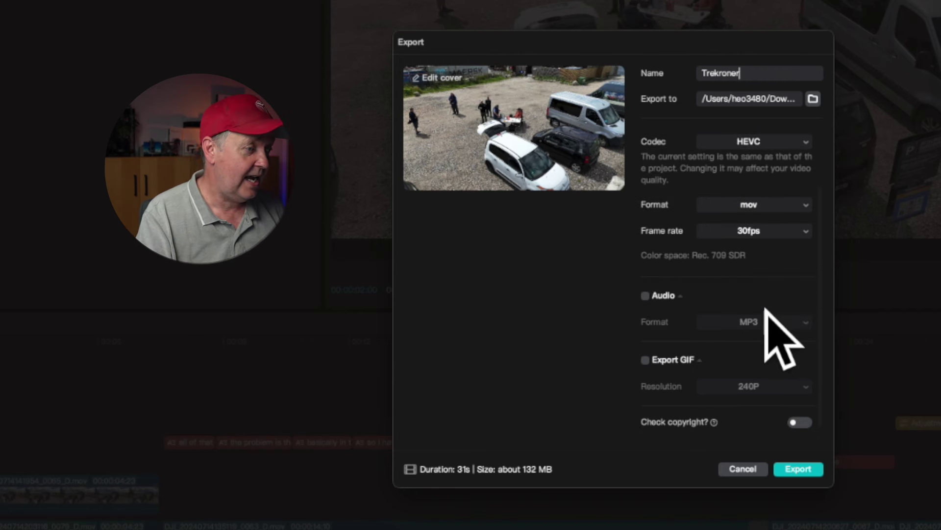
pyautogui.click(798, 469)
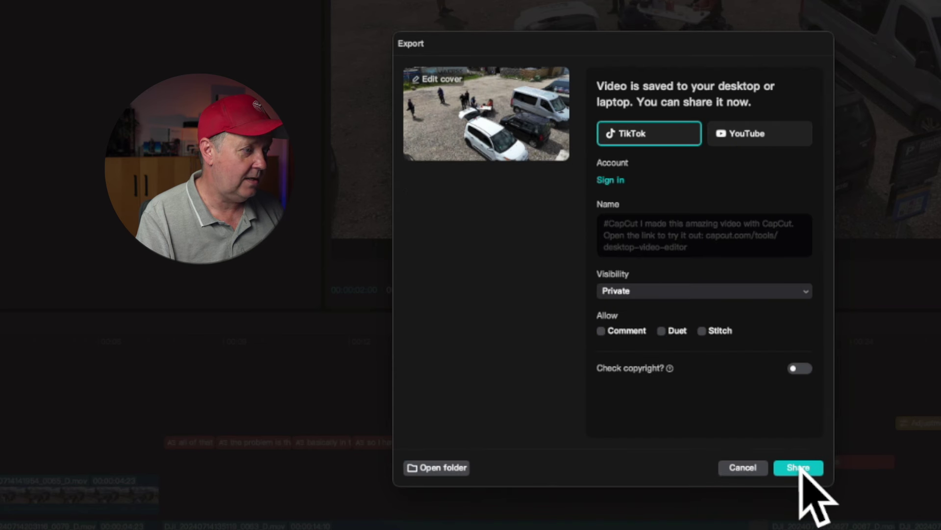